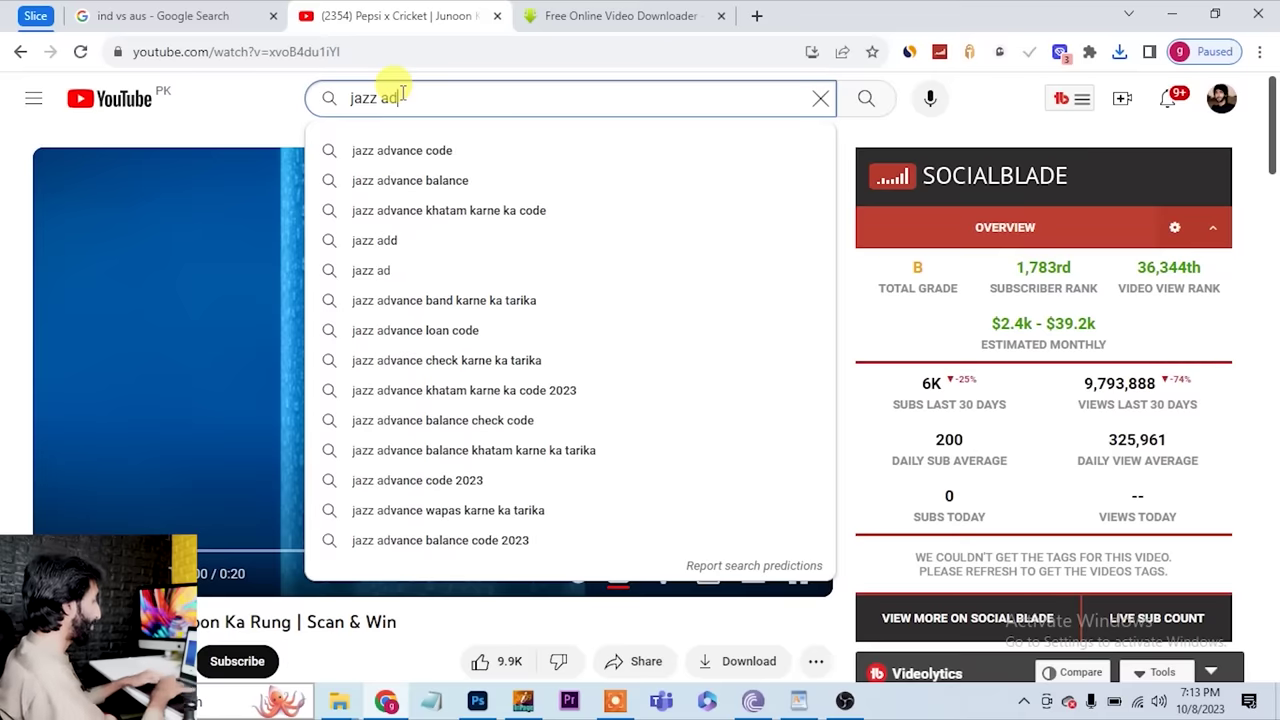
# Step: Search YouTube for "jazz advertisement" and open the Bano Super Digital video
pyautogui.write('vertisement')
pyautogui.press('Return')
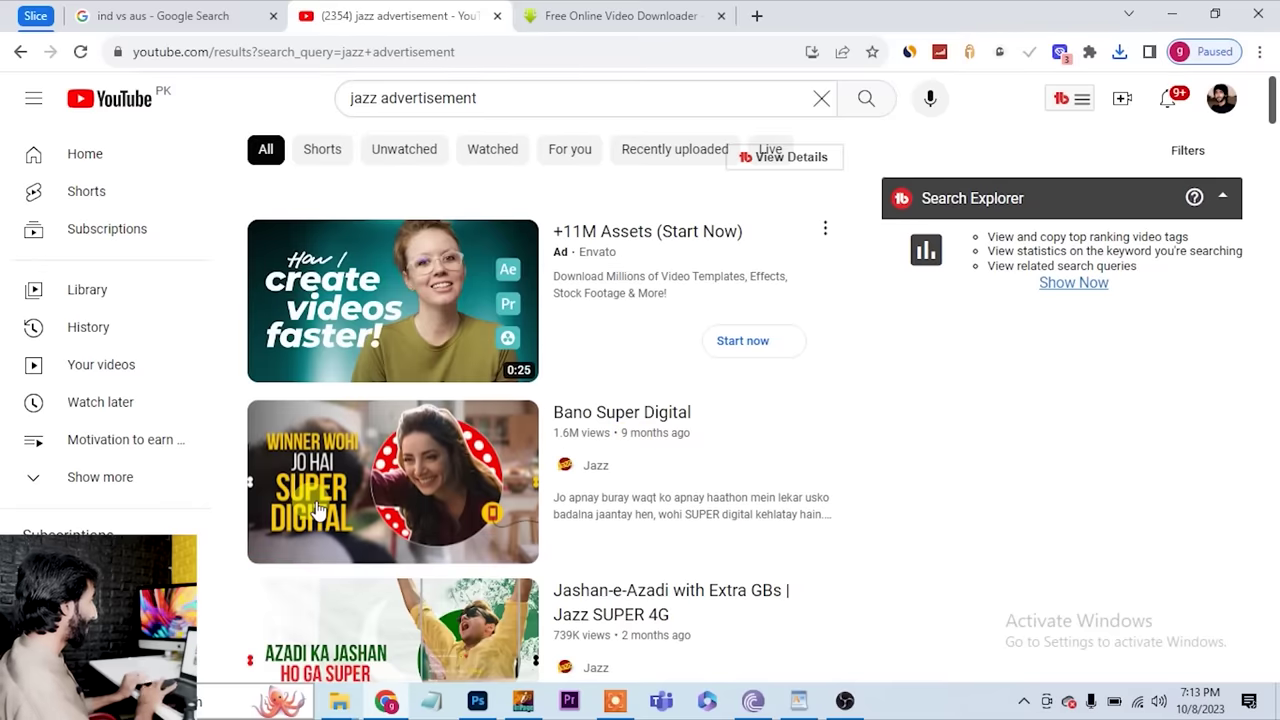
pyautogui.click(316, 510)
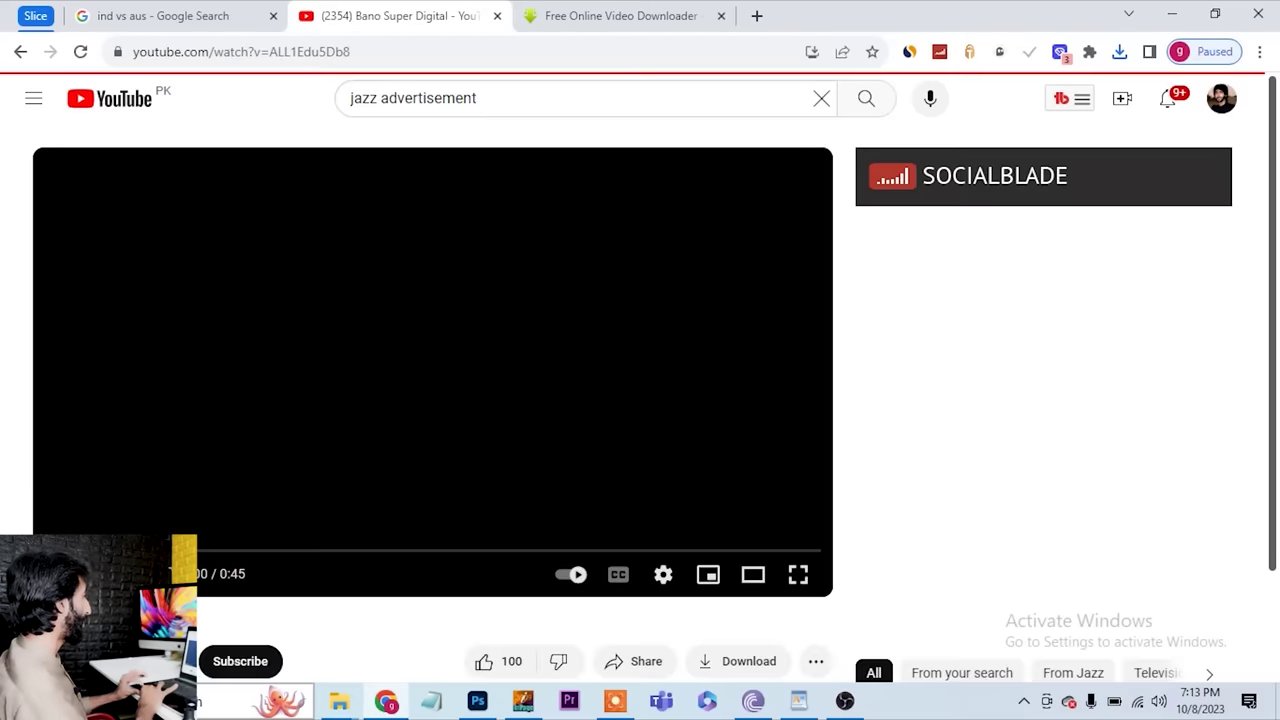
# Step: Search YouTube for "zong advertisement" and browse the results for a Zong ad video
pyautogui.click(500, 100)
pyautogui.press('BackSpace')
pyautogui.press('BackSpace')
pyautogui.press('BackSpace')
pyautogui.press('BackSpace')
pyautogui.press('BackSpace')
pyautogui.press('BackSpace')
pyautogui.press('BackSpace')
pyautogui.press('BackSpace')
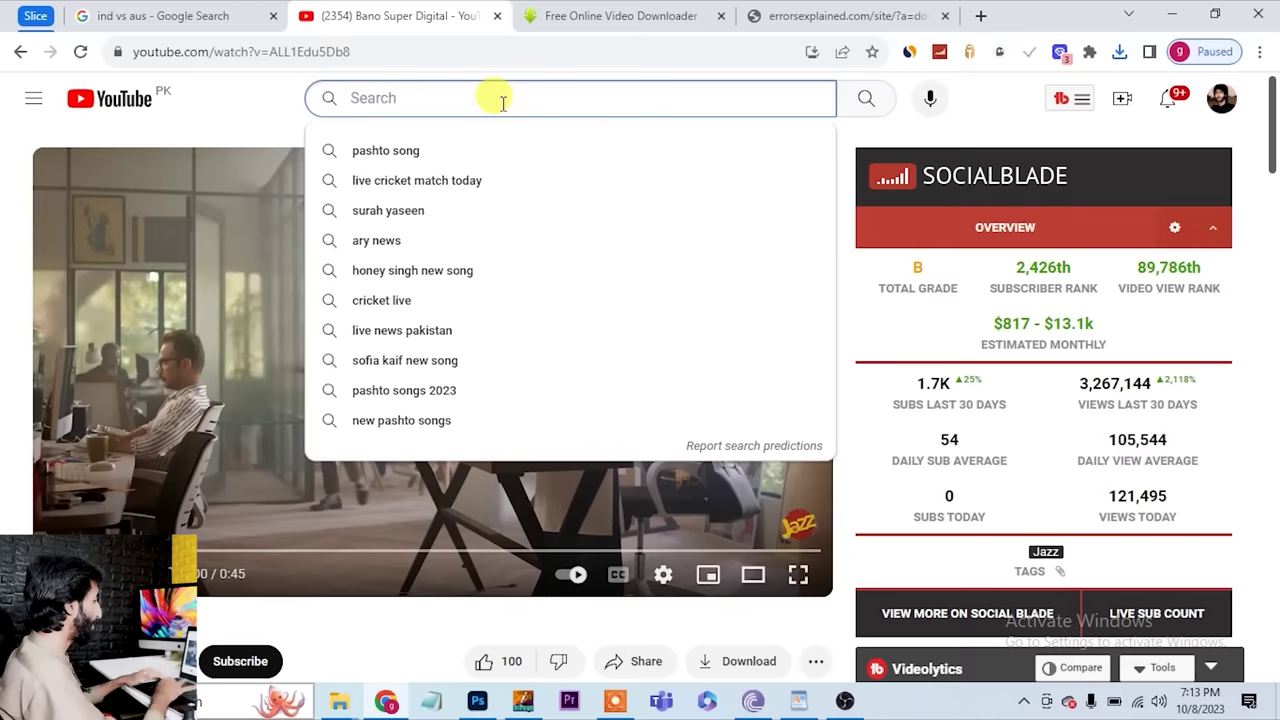
pyautogui.write('zong advertisement')
pyautogui.press('Return')
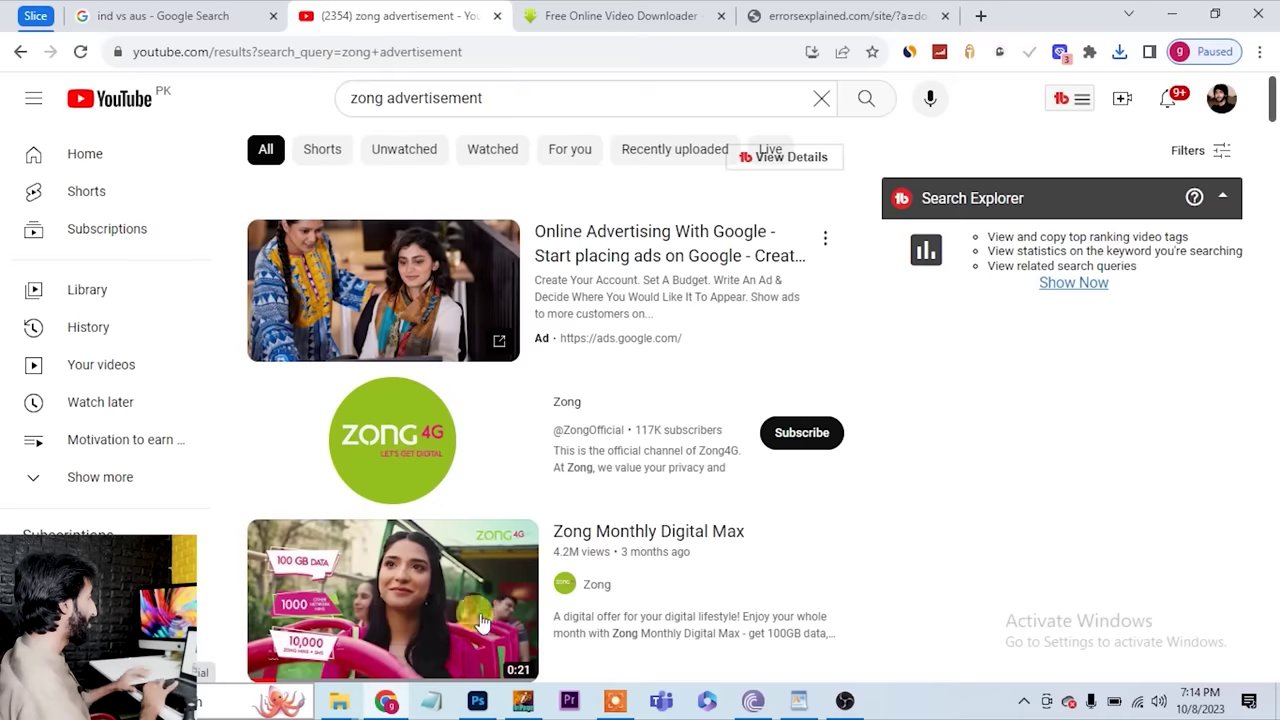
pyautogui.scroll(-3, 1000, 577)
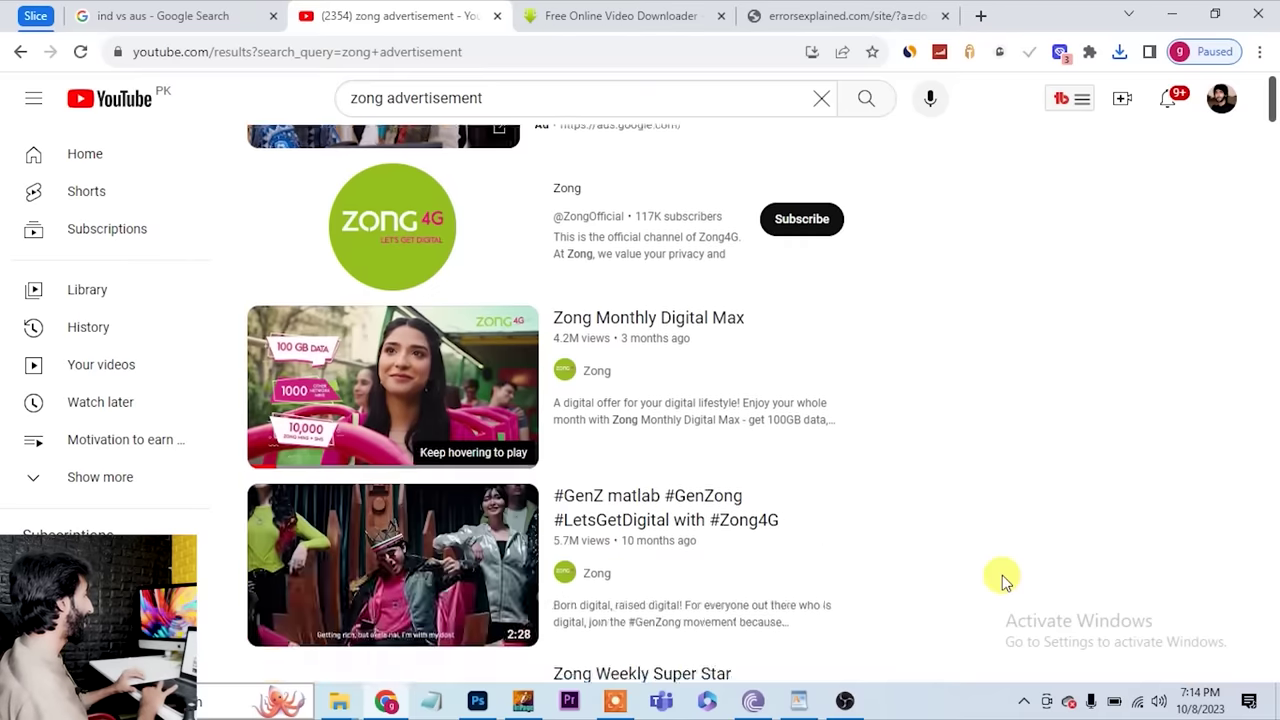
pyautogui.scroll(2, 1000, 577)
pyautogui.scroll(-2, 700, 540)
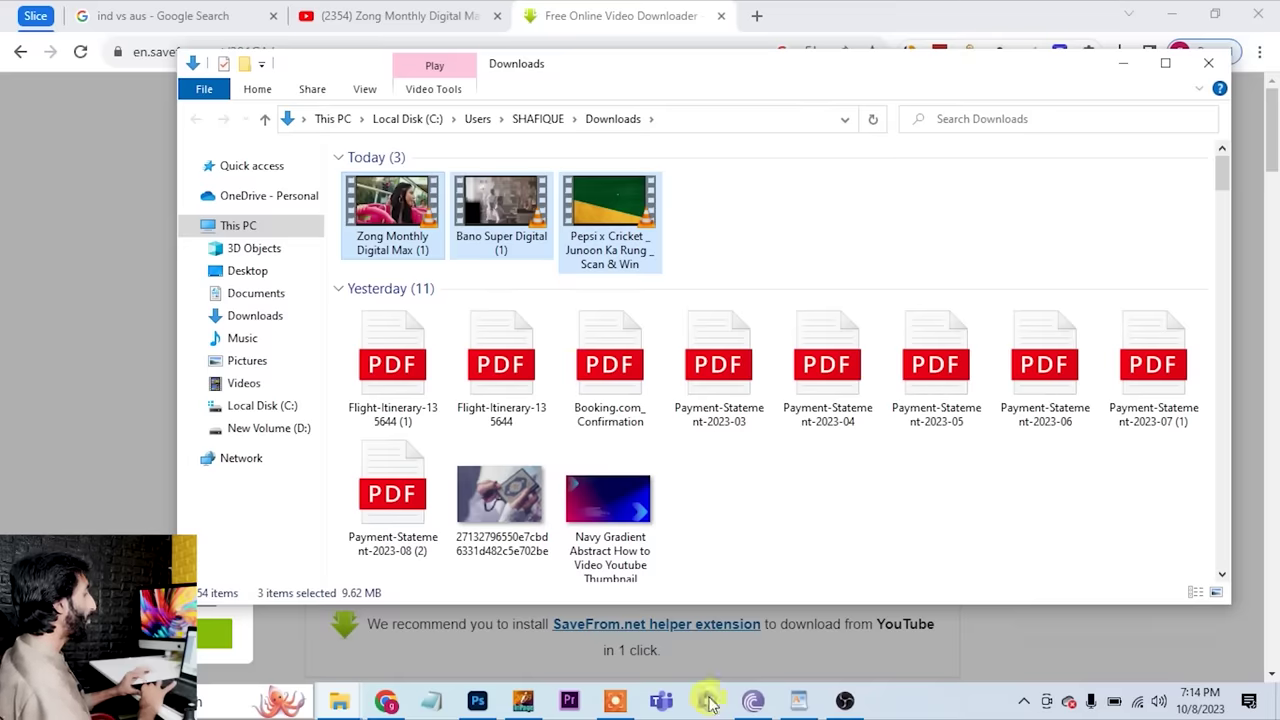
# Step: Open Adobe Premiere Pro
pyautogui.click(567, 702)
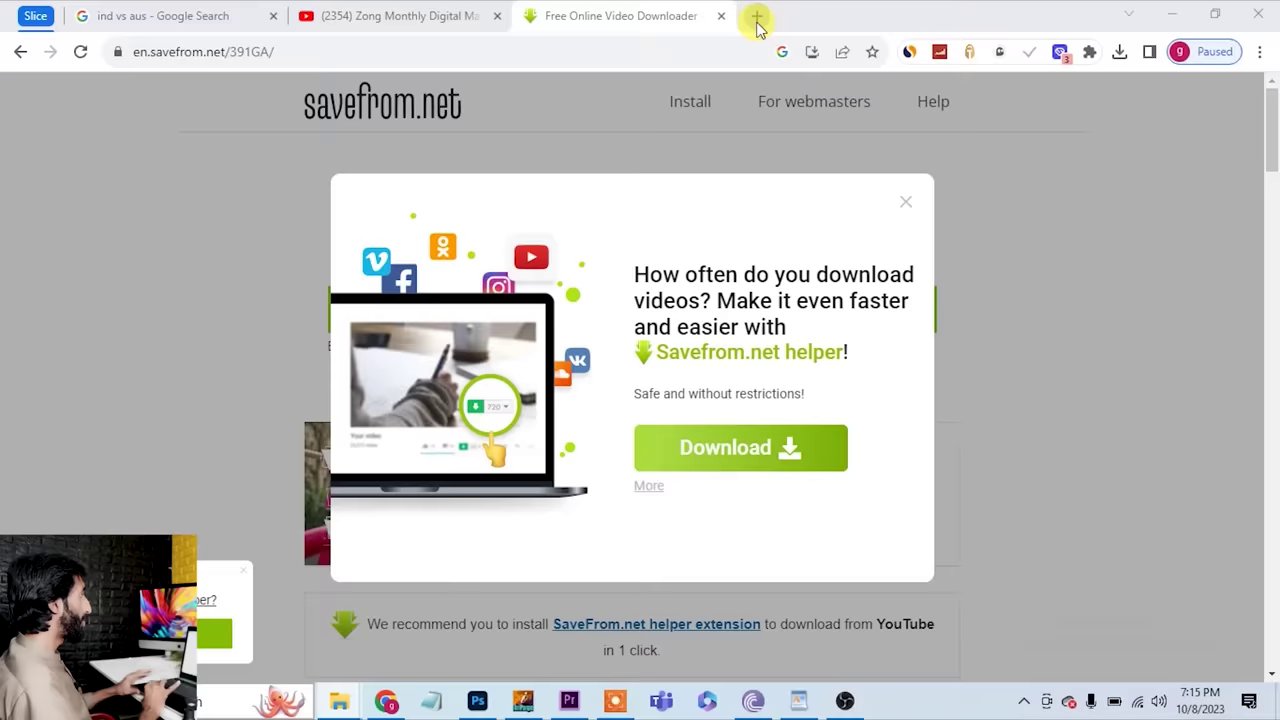
# Step: Open google.com in a new browser tab and search for "ptv sports"
pyautogui.click(757, 20)
pyautogui.write('google.com')
pyautogui.press('Return')
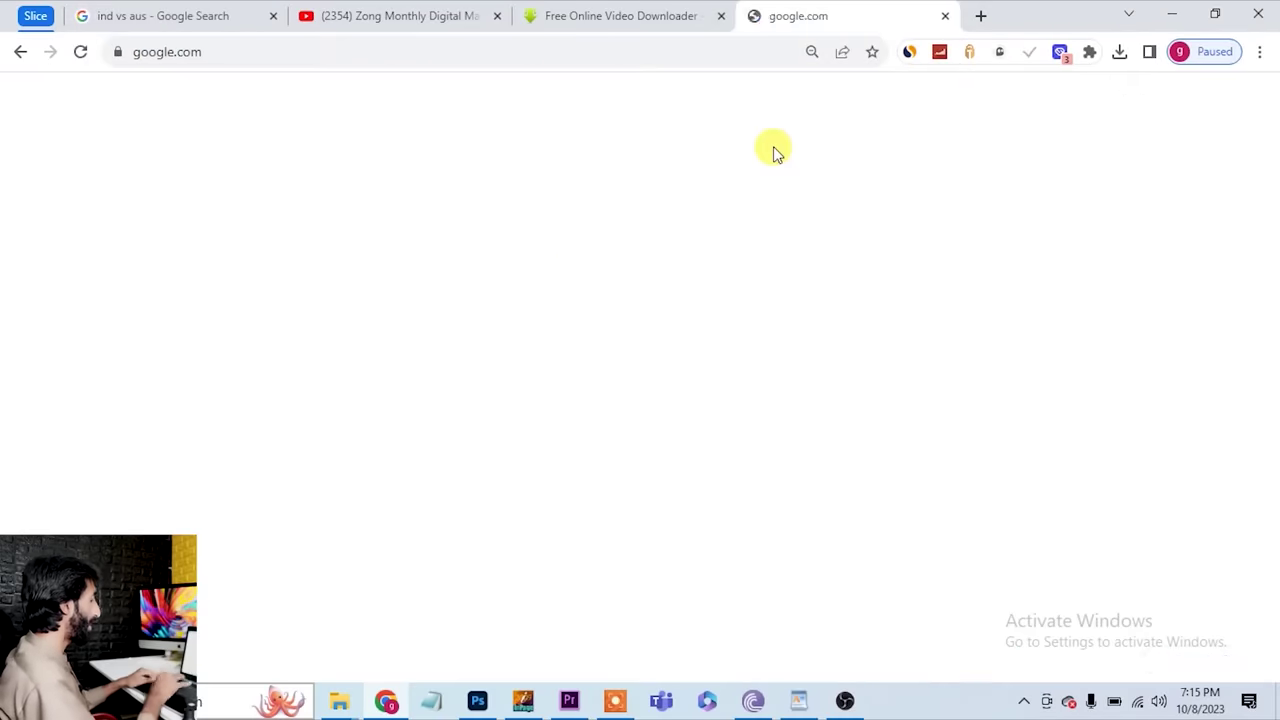
pyautogui.write('ptv')
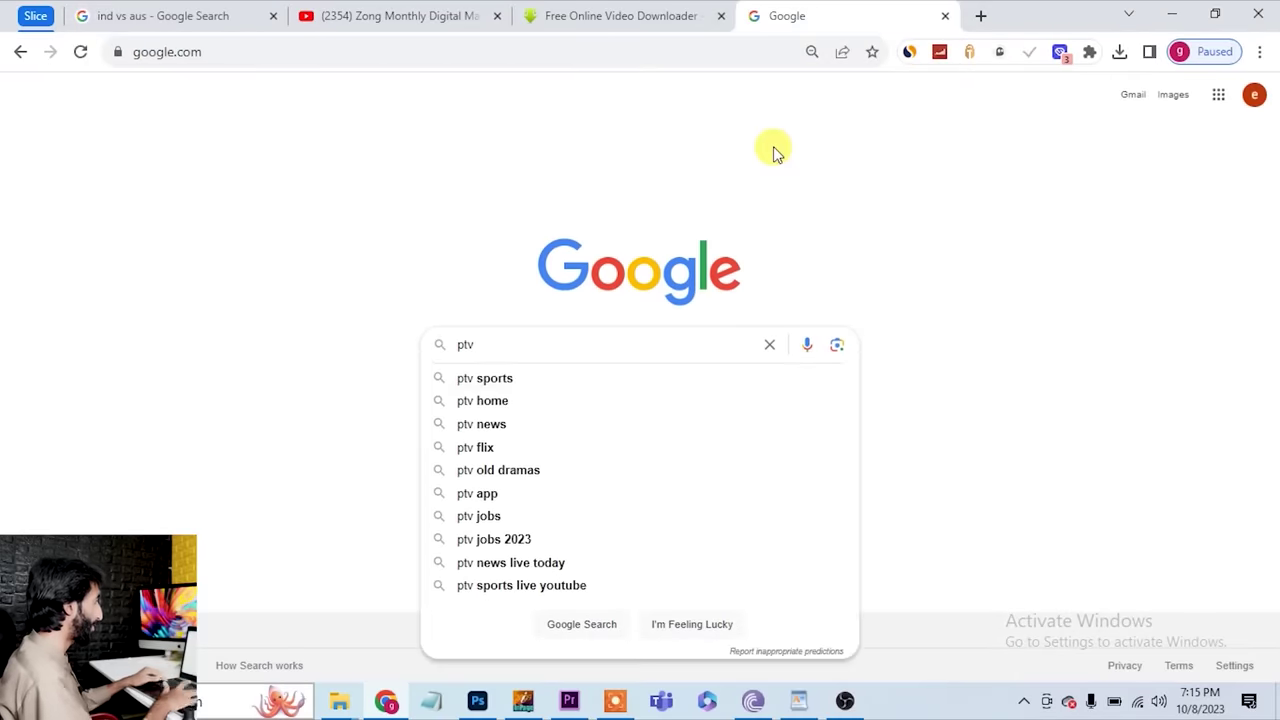
pyautogui.press('Down')
pyautogui.press('Return')
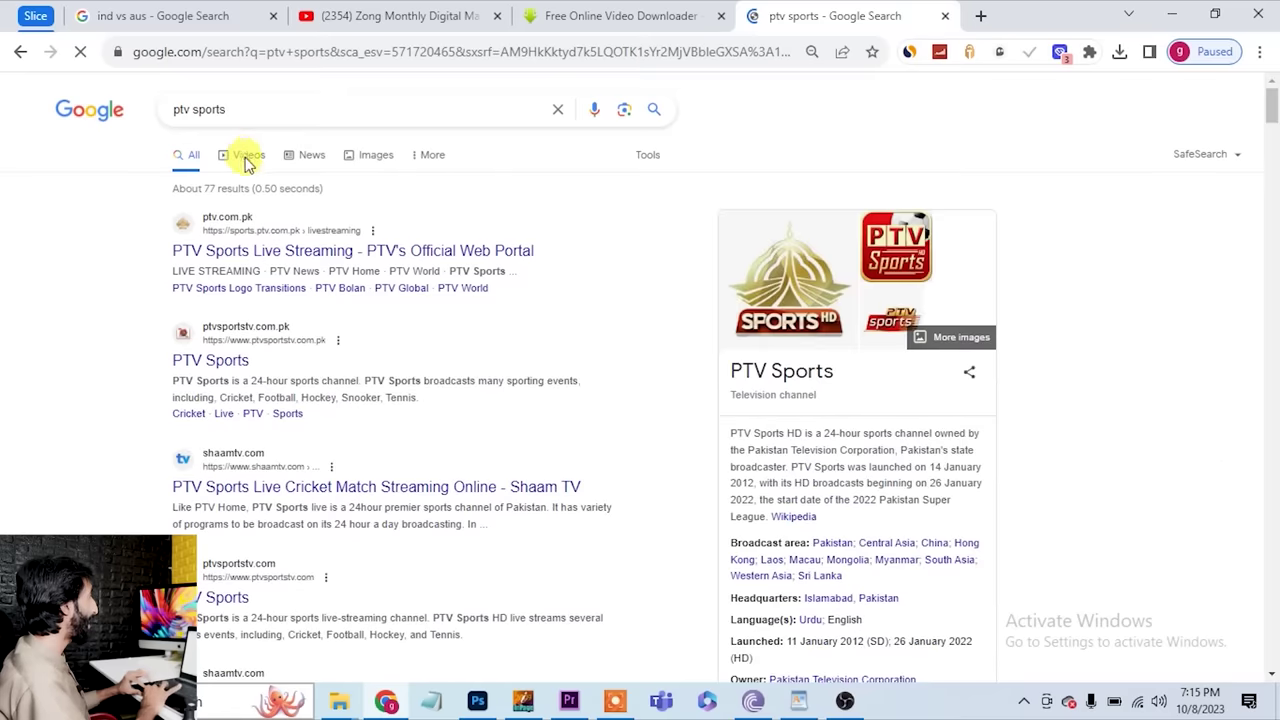
# Step: Find the transparent PTV Sports logo from PNGWing in the image results and save it
pyautogui.click(370, 160)
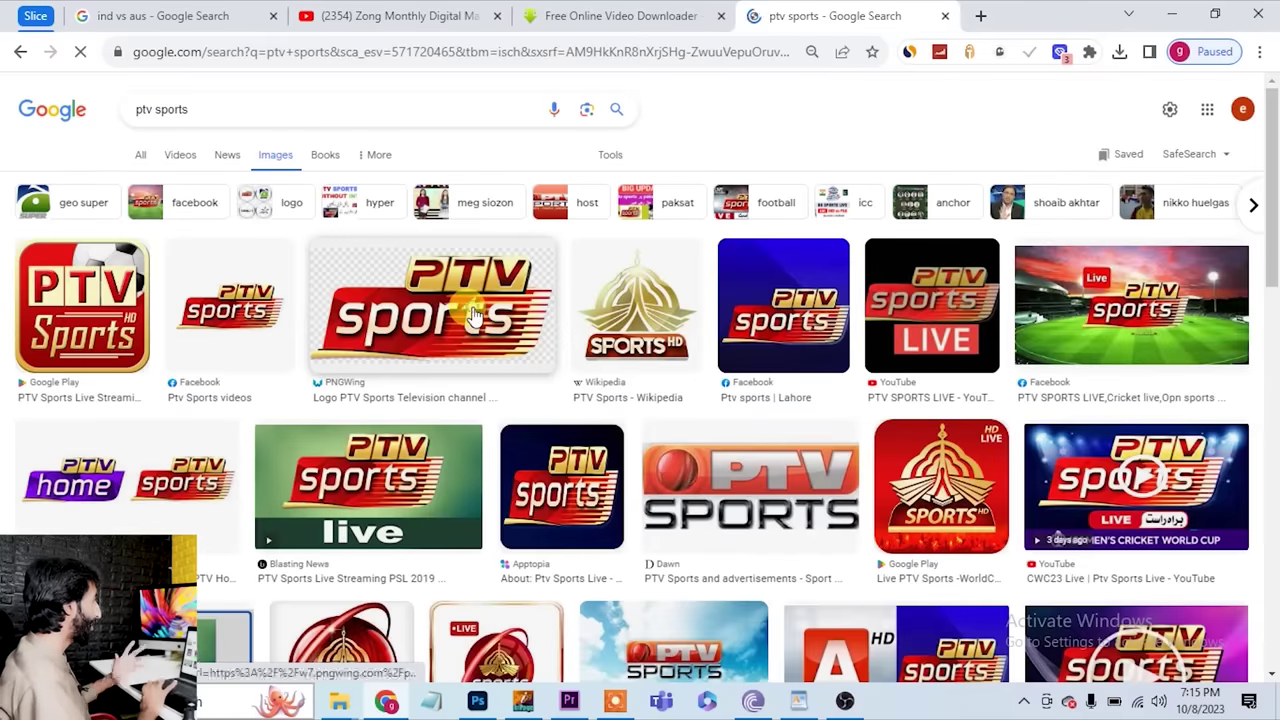
pyautogui.click(475, 316)
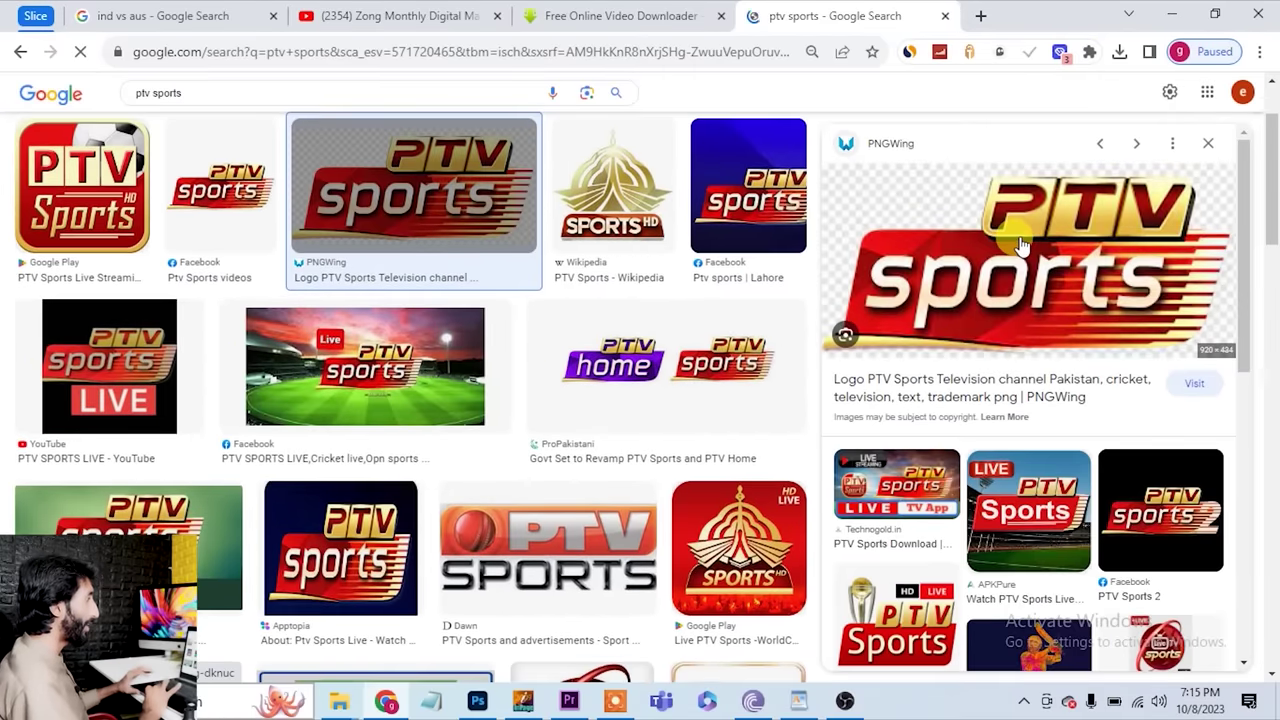
pyautogui.rightClick(1018, 246)
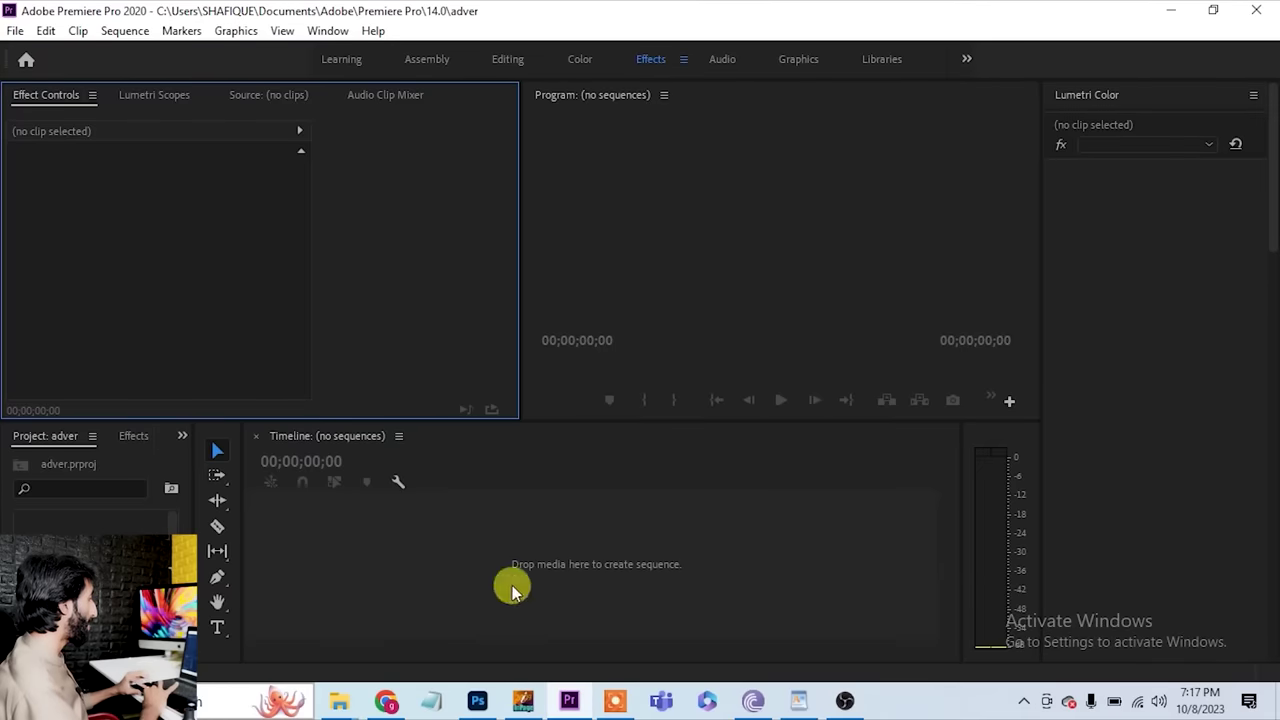
# Step: Import the Zong, Bano Super Digital and Pepsi videos plus the first PTV Sports logo image from Downloads into the empty Premiere Pro timeline
pyautogui.click(341, 703)
pyautogui.click(505, 615)
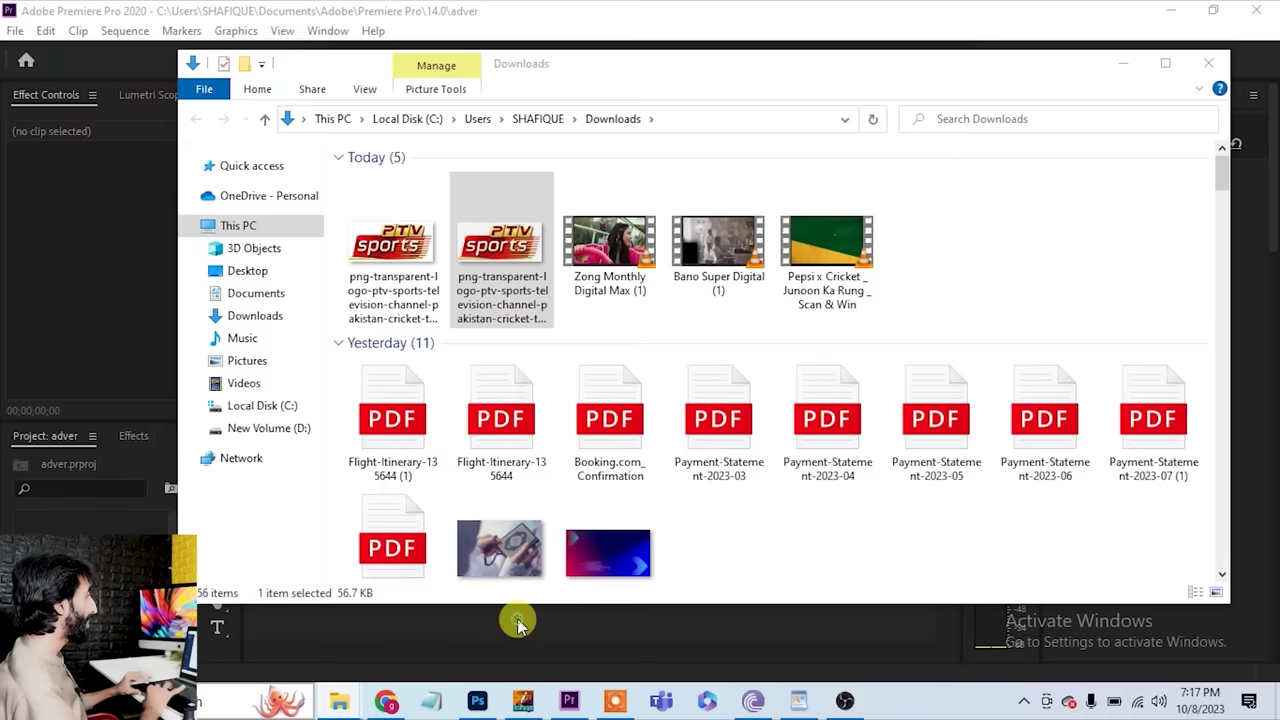
pyautogui.moveTo(935, 250); pyautogui.dragTo(603, 268)
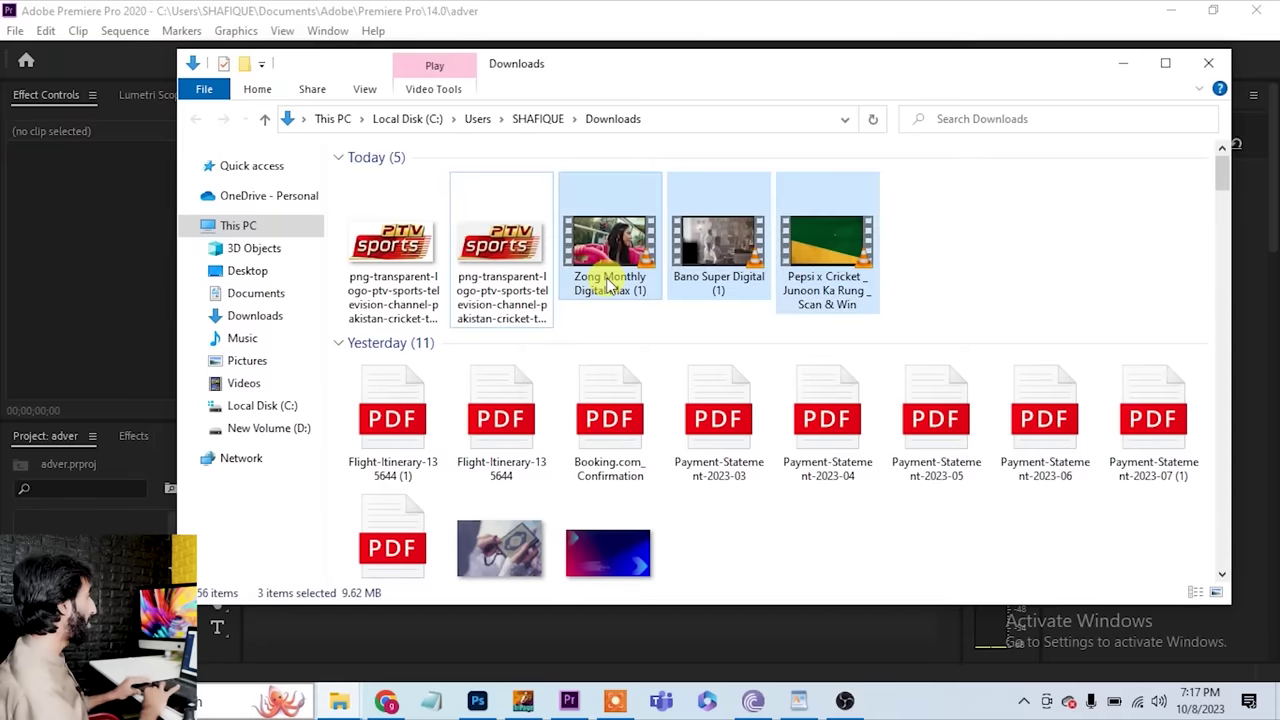
pyautogui.keyDown('ctrl'); pyautogui.click(395, 258); pyautogui.keyUp('ctrl')
pyautogui.moveTo(395, 258); pyautogui.dragTo(508, 578)
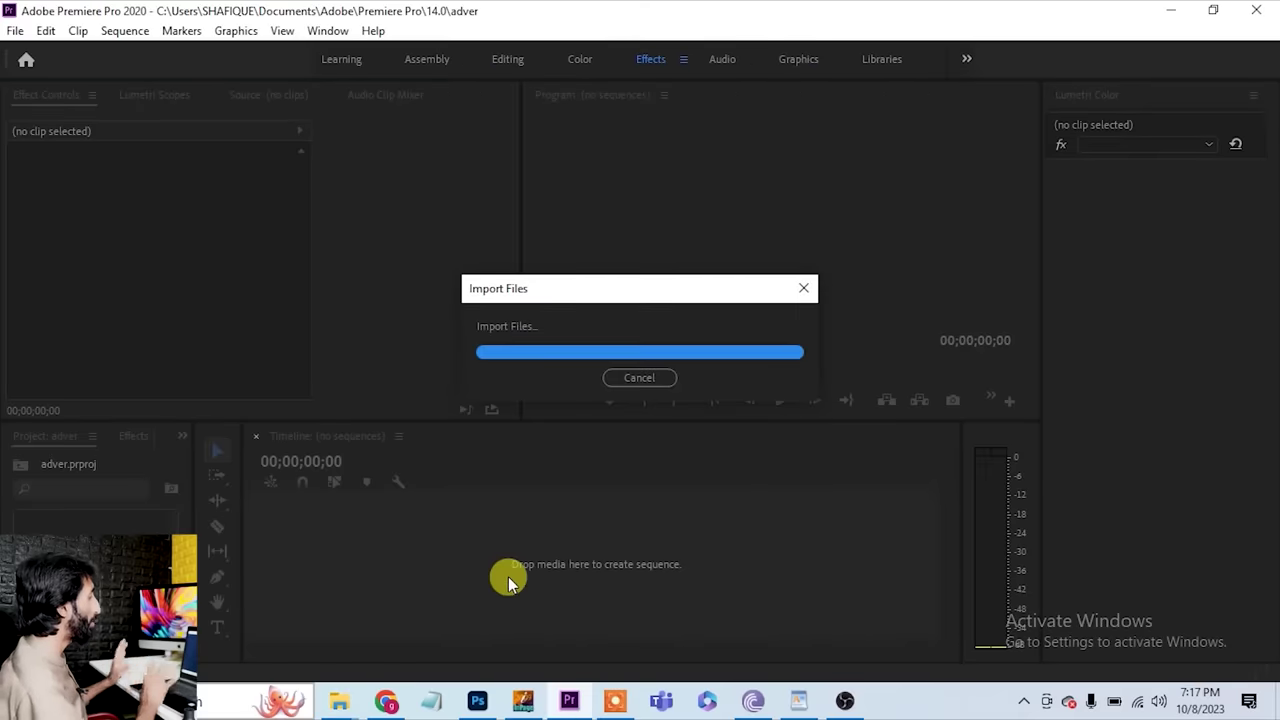
# Step: Place the PTV Sports logo on track V2 above the Zong clip and scale the logo down
pyautogui.moveTo(477, 545); pyautogui.dragTo(523, 524)
pyautogui.click(522, 478)
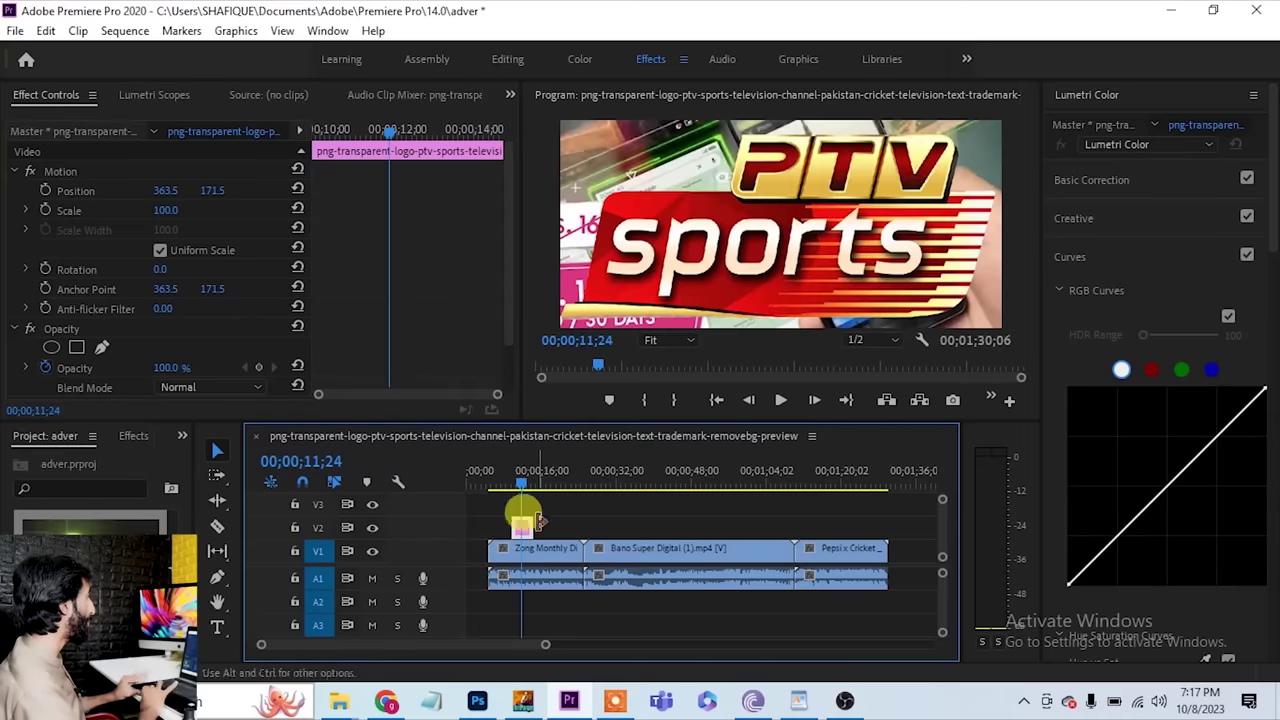
pyautogui.moveTo(165, 215); pyautogui.dragTo(186, 213)
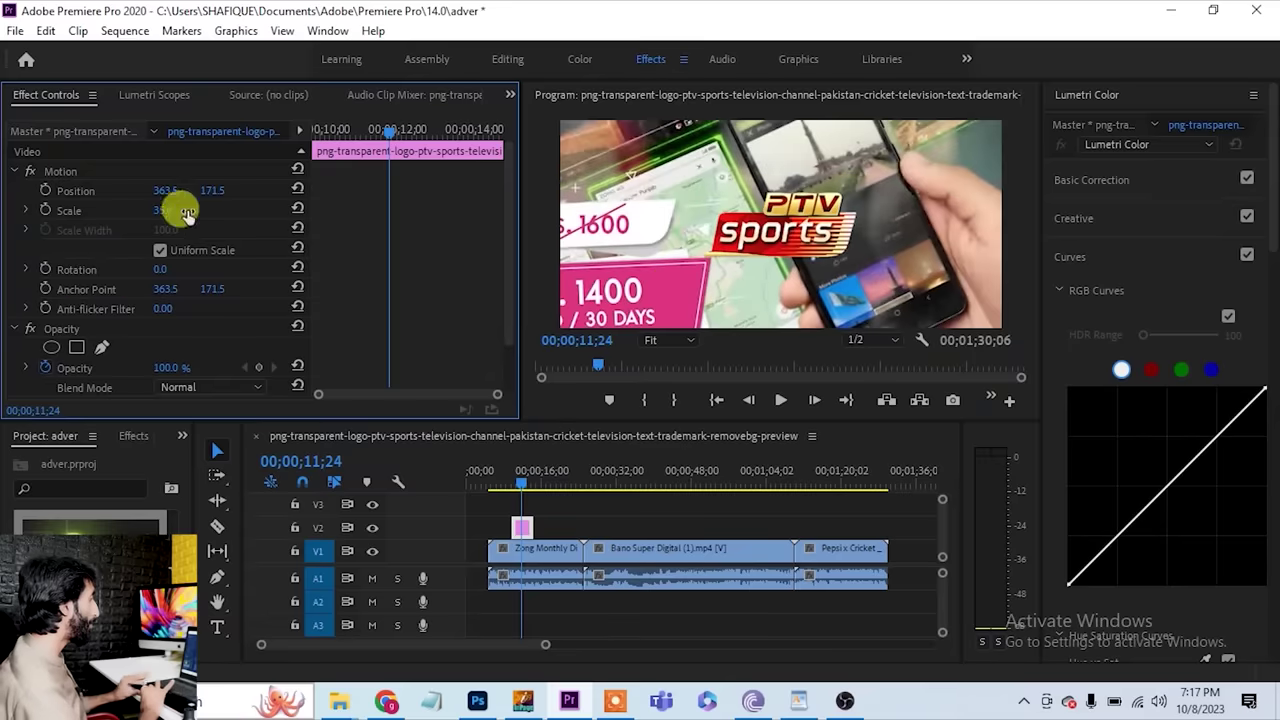
# Step: Select the Zong clip on track V1 and open its clip options
pyautogui.click(543, 555)
pyautogui.rightClick(546, 558)
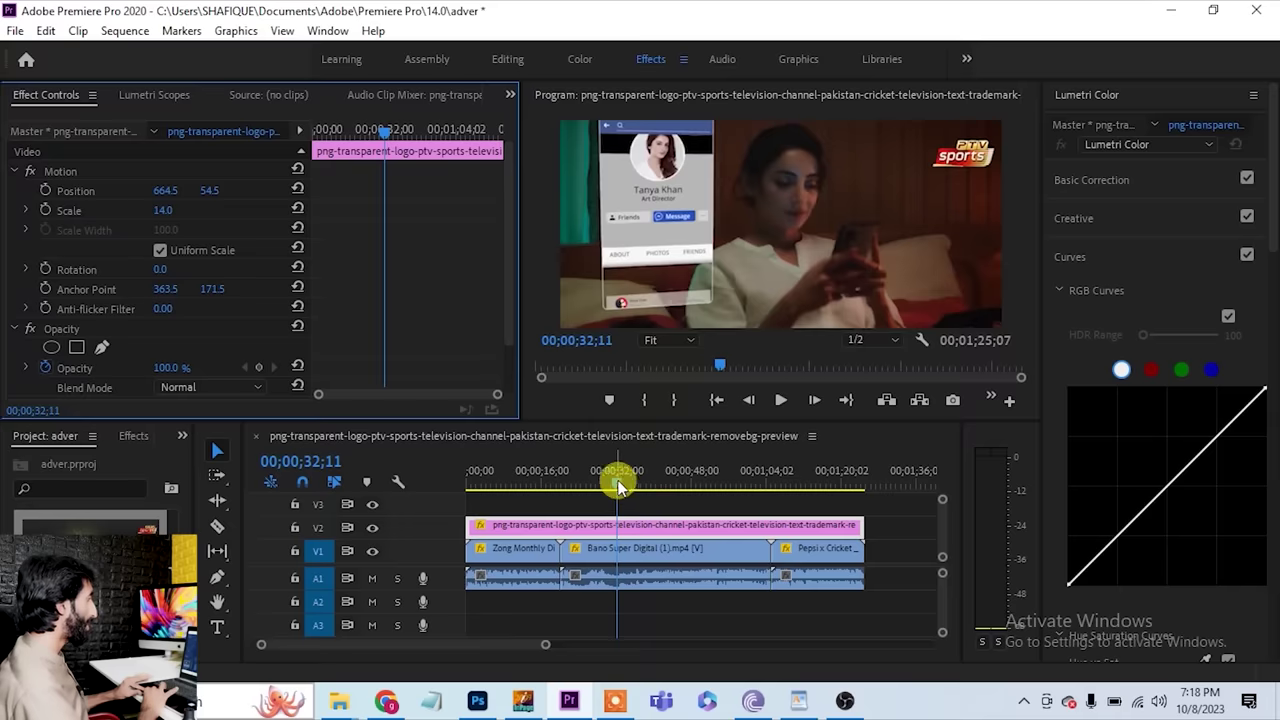
# Step: Check the logo overlay along the Bano Super Digital clip and export the sequence to the Desktop as jugaar.mp4
pyautogui.moveTo(617, 485); pyautogui.dragTo(727, 485)
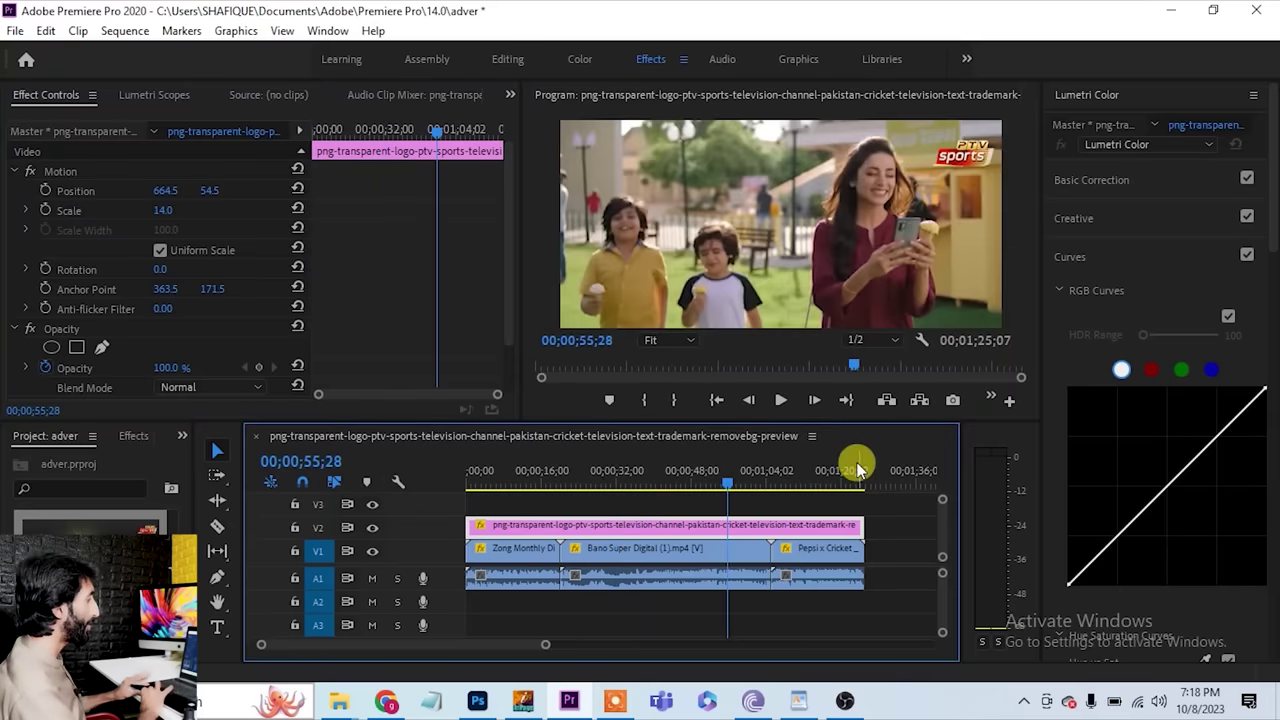
pyautogui.hotkey('ctrl', 'm')
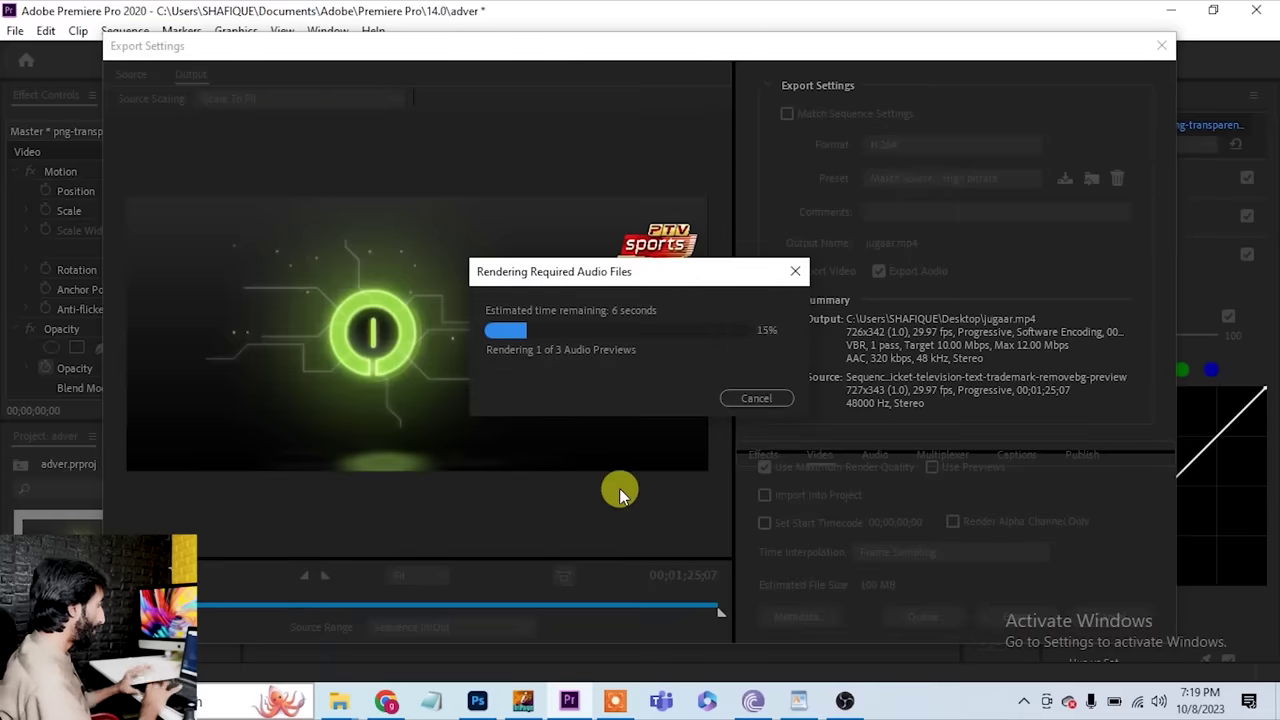
# Step: Switch to Chrome, search Google for "obs" in a new tab, and open the official Open Broadcaster Software site
pyautogui.click(386, 700)
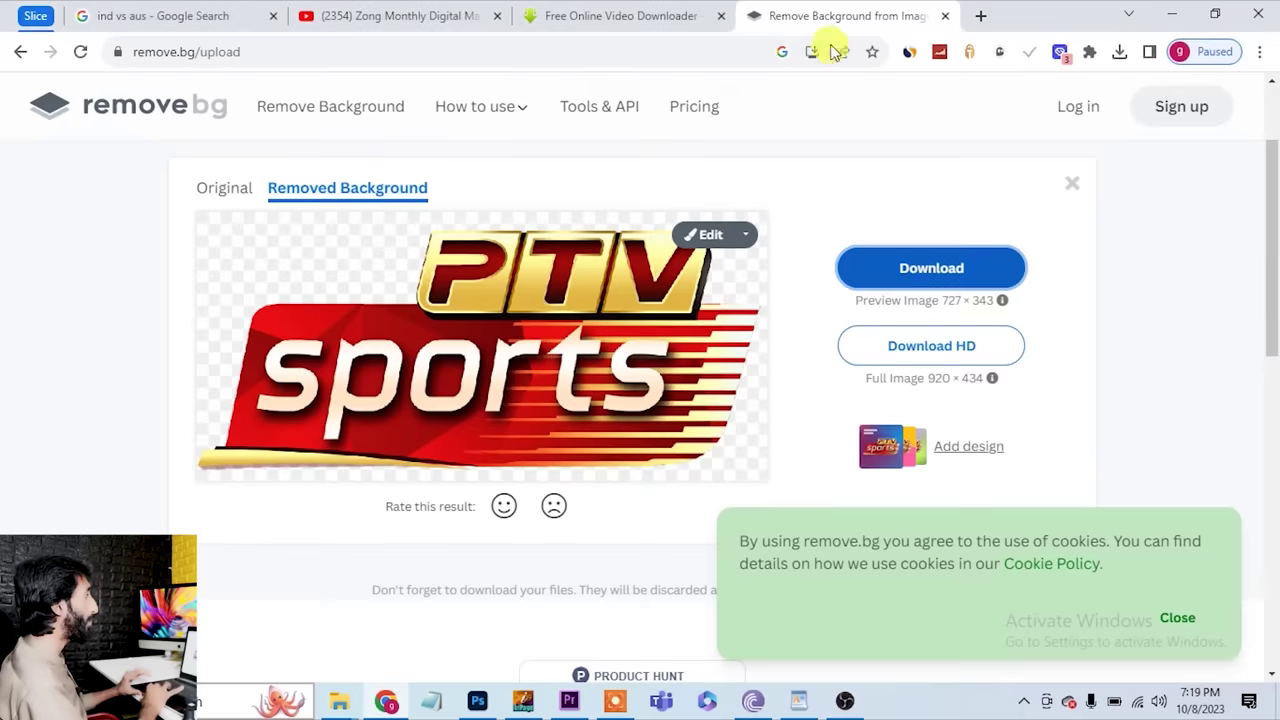
pyautogui.click(982, 17)
pyautogui.write('g')
pyautogui.press('Return')
pyautogui.write('obs')
pyautogui.press('Return')
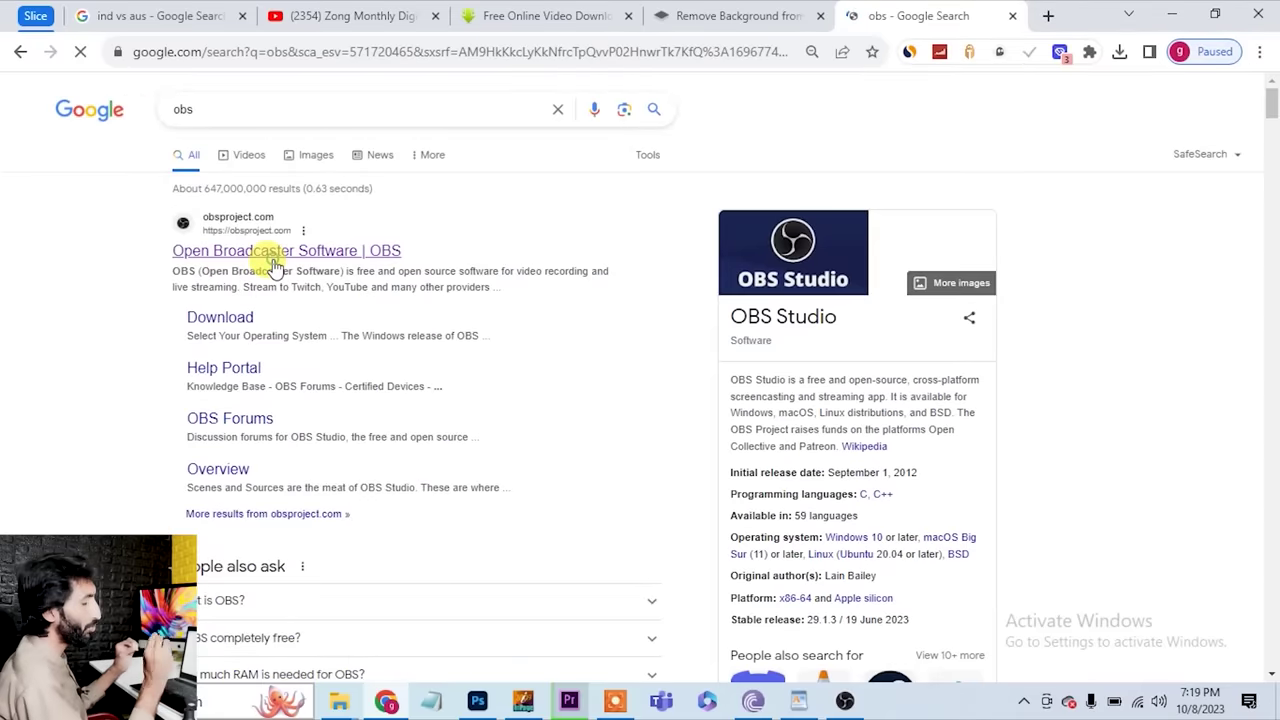
pyautogui.click(273, 262)
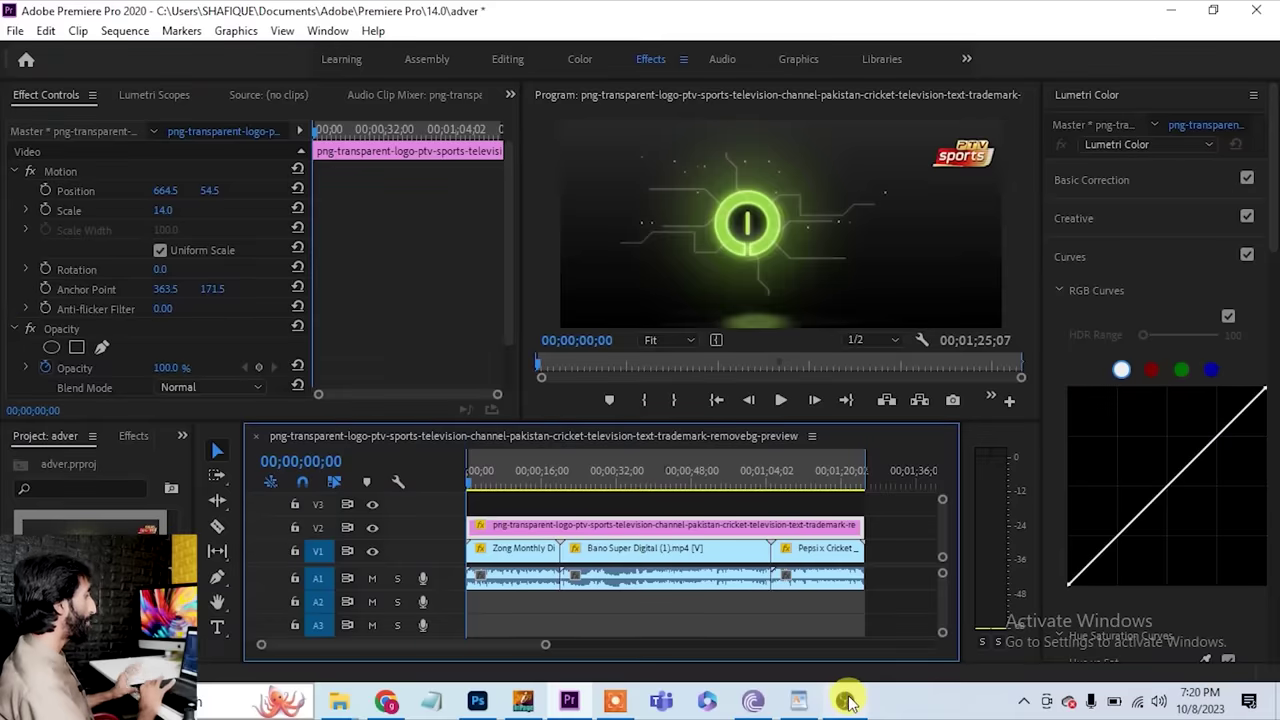
# Step: Switch to OBS Studio and remove the existing media source "1" from the scene
pyautogui.click(846, 701)
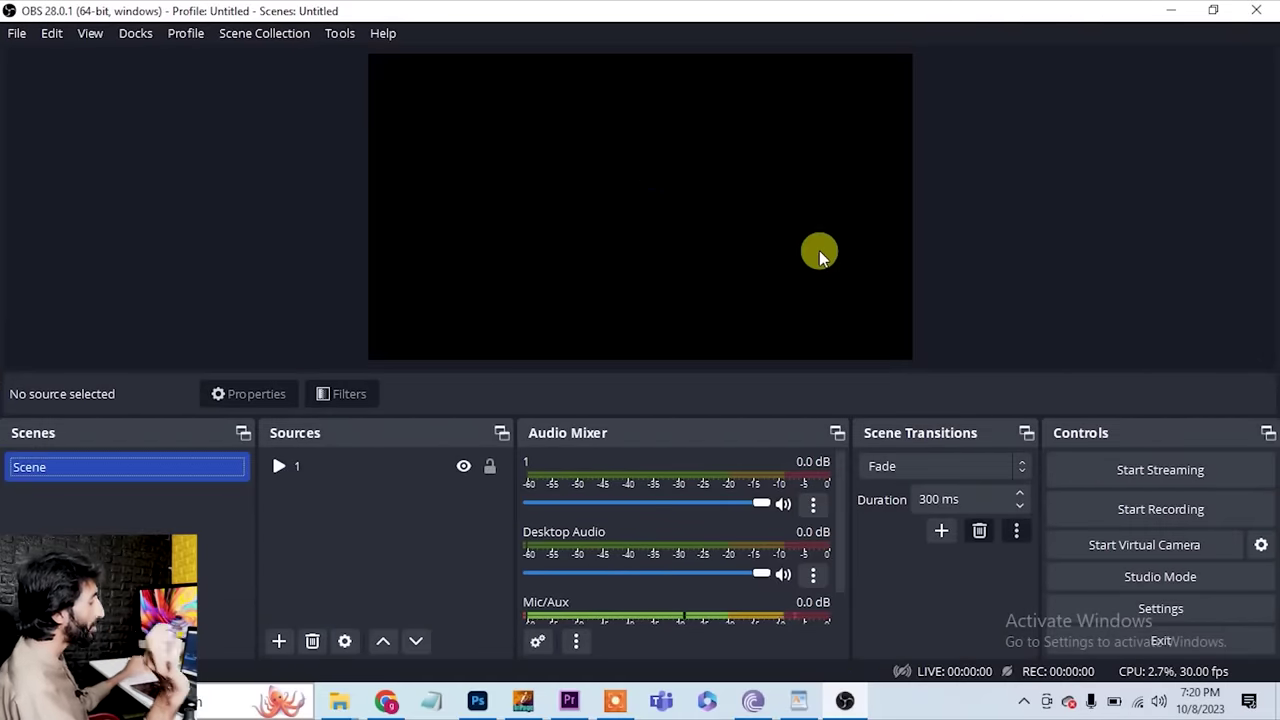
pyautogui.click(382, 468)
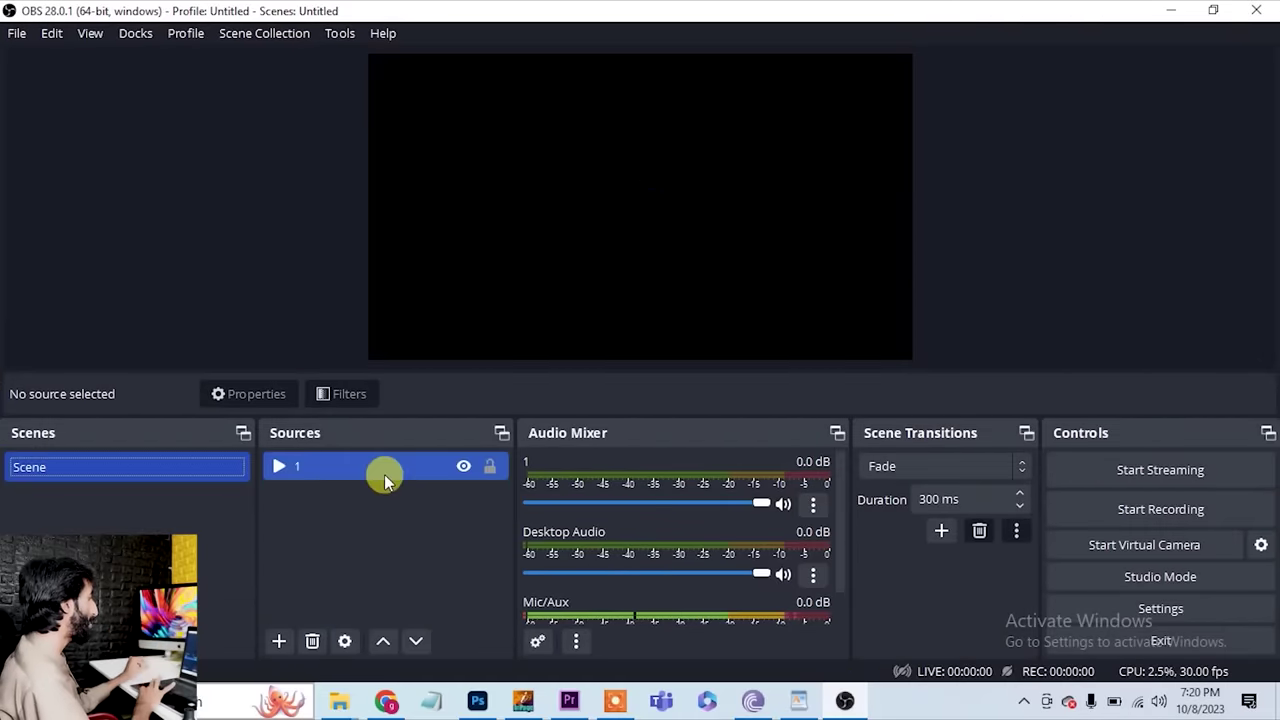
pyautogui.rightClick(383, 467)
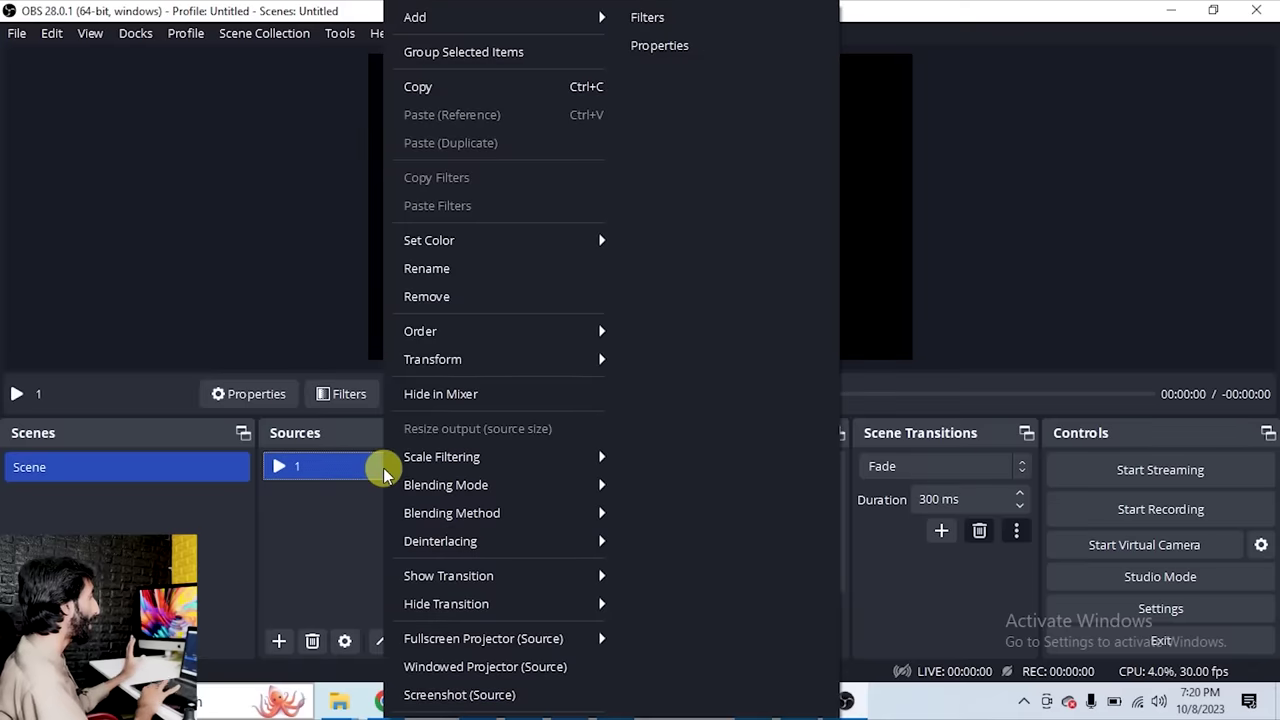
pyautogui.click(474, 294)
pyautogui.click(677, 366)
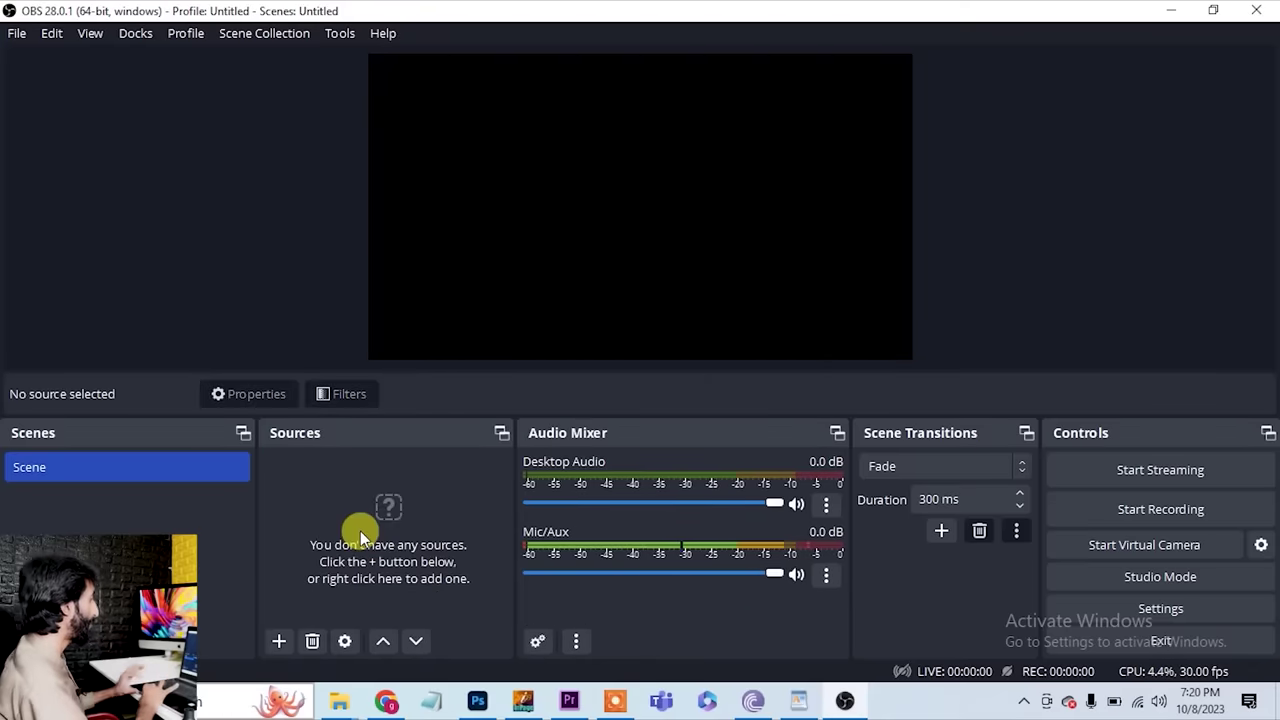
# Step: Add a new Media Source named 12 to the scene
pyautogui.click(280, 640)
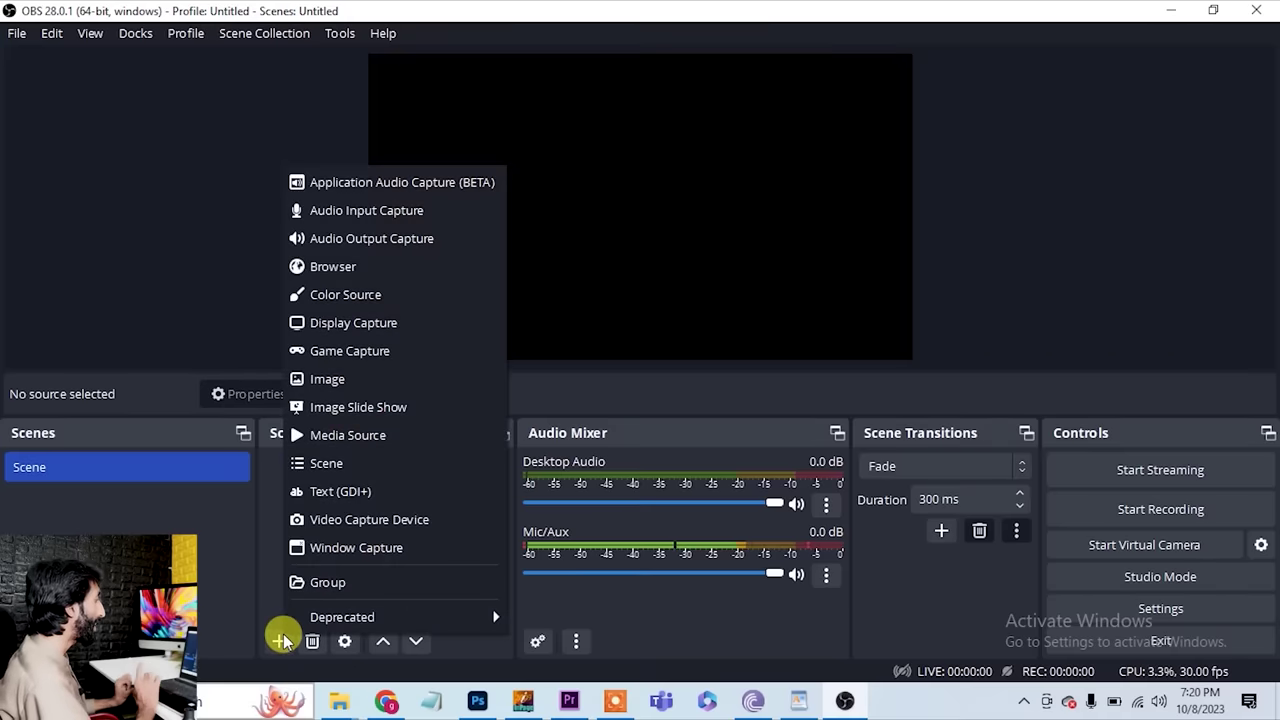
pyautogui.click(401, 433)
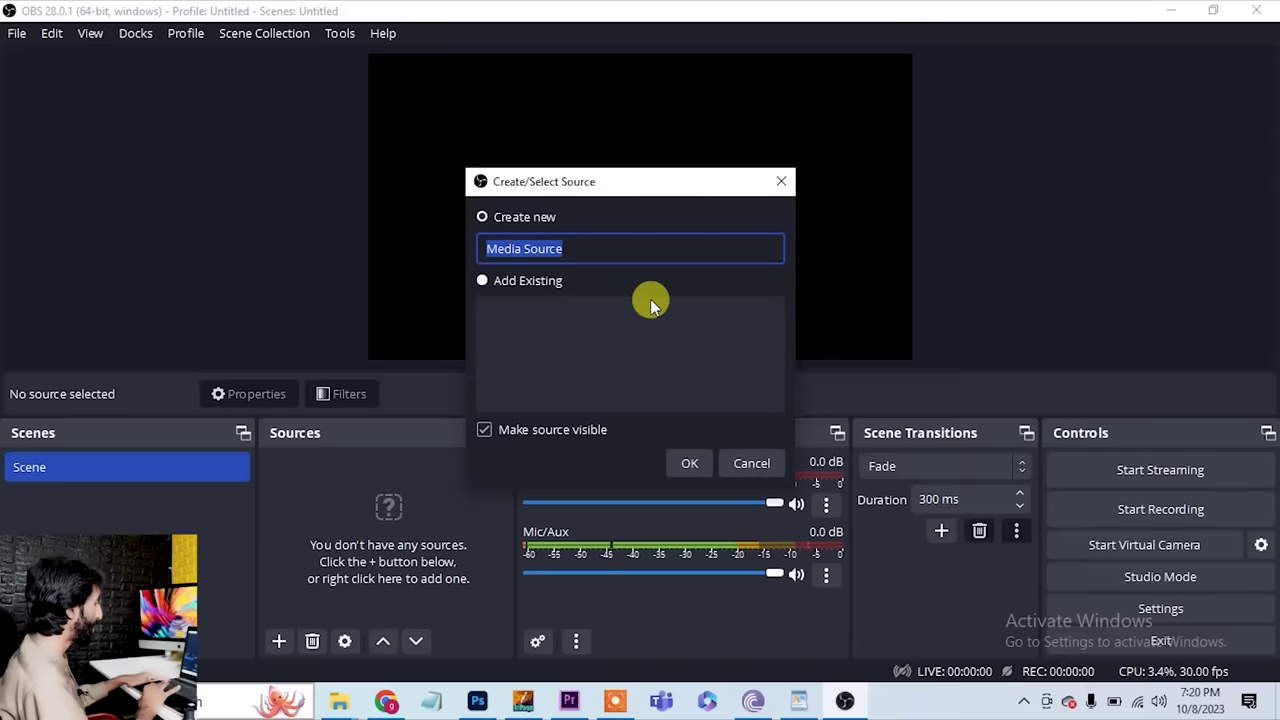
pyautogui.write('12')
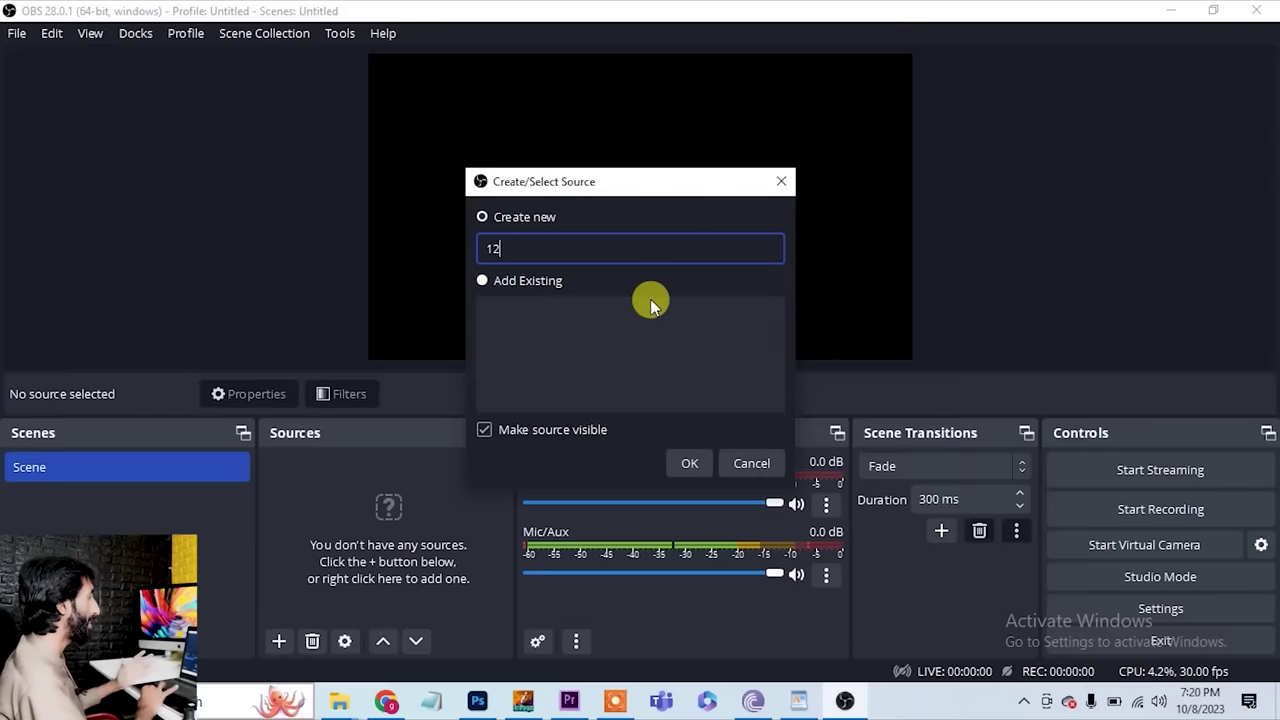
pyautogui.click(687, 466)
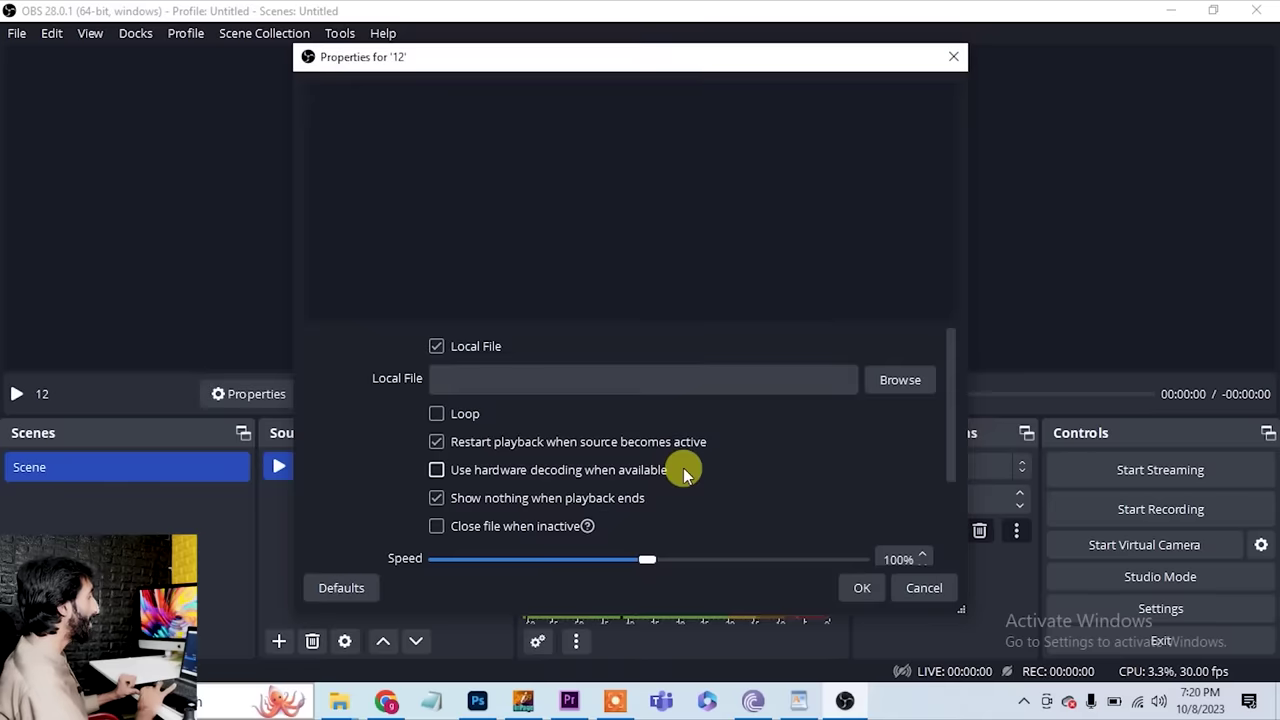
# Step: Load jugaar.mp4 from the Desktop as the local file of media source 12
pyautogui.click(900, 381)
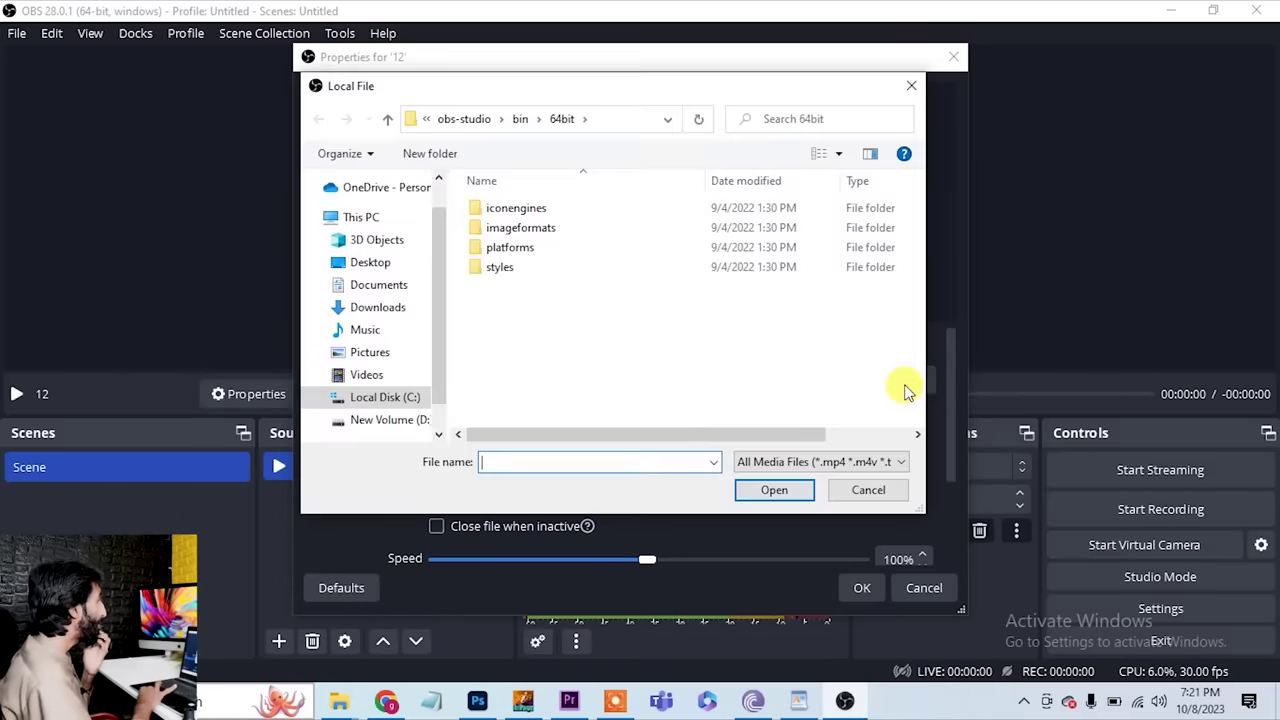
pyautogui.click(394, 261)
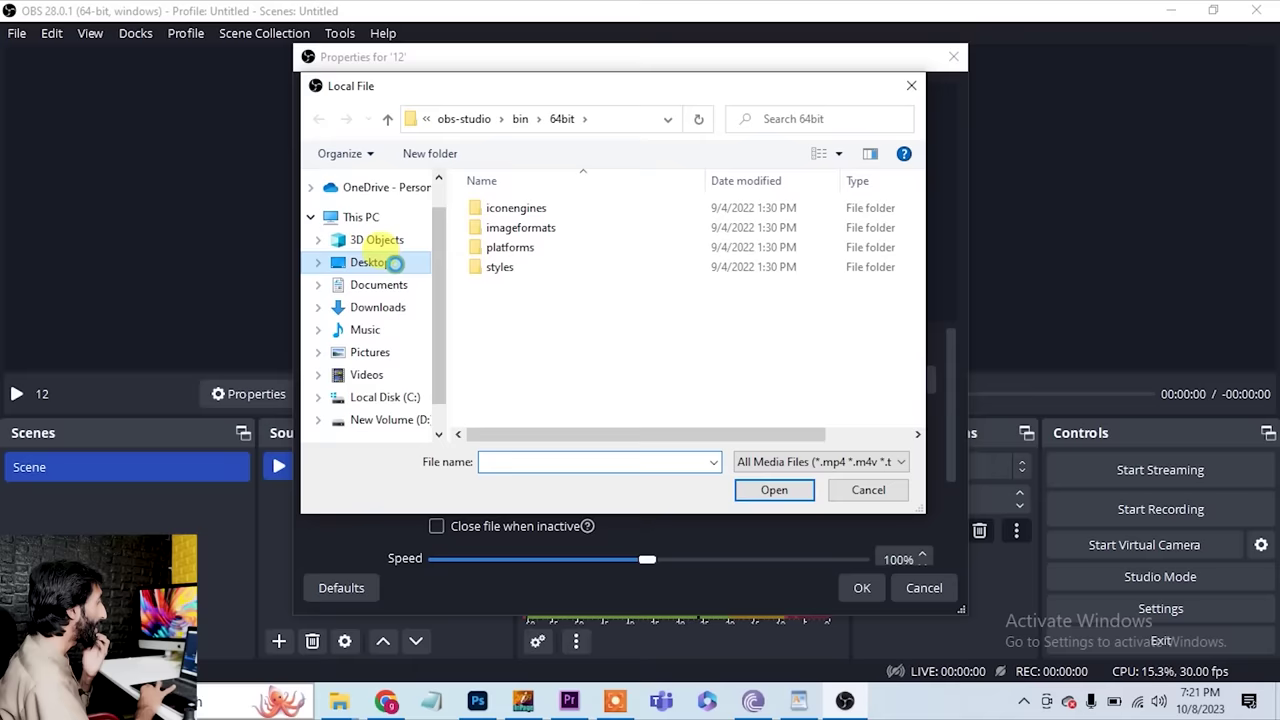
pyautogui.click(604, 462)
pyautogui.write('ju')
pyautogui.click(515, 480)
pyautogui.press('Return')
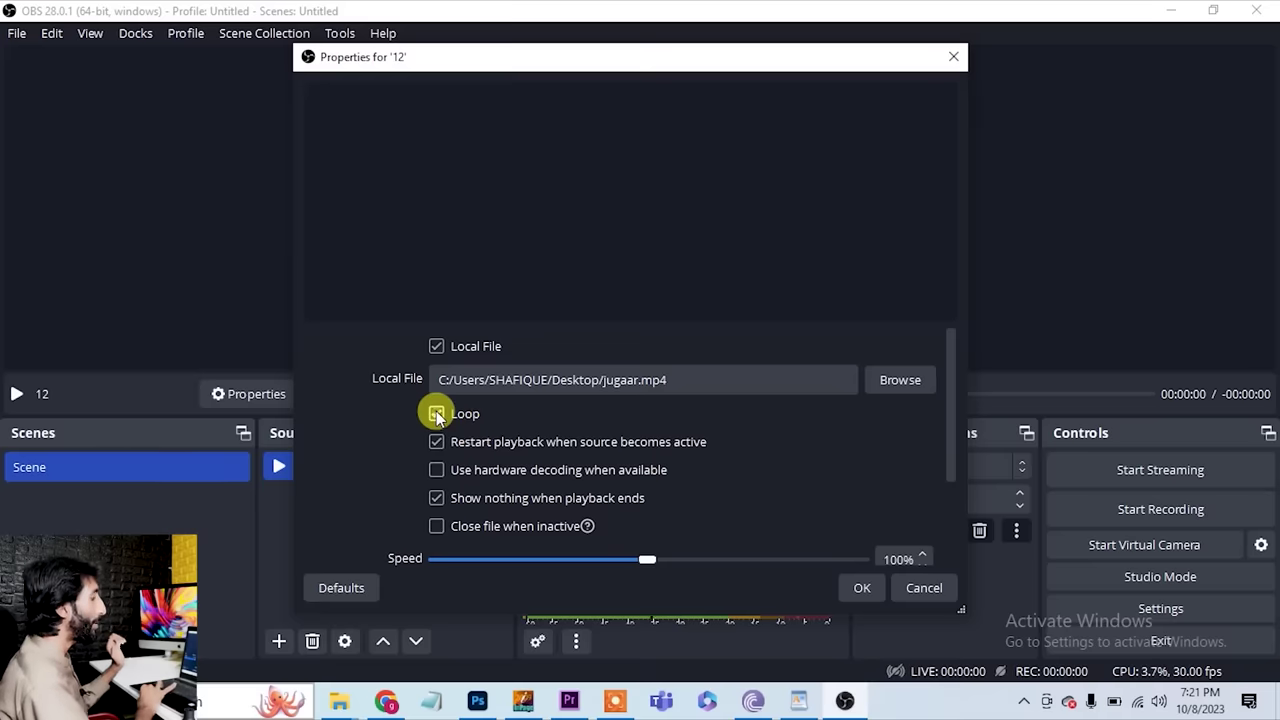
# Step: Confirm the media source settings and stretch the ad video to fill the entire canvas
pyautogui.click(857, 589)
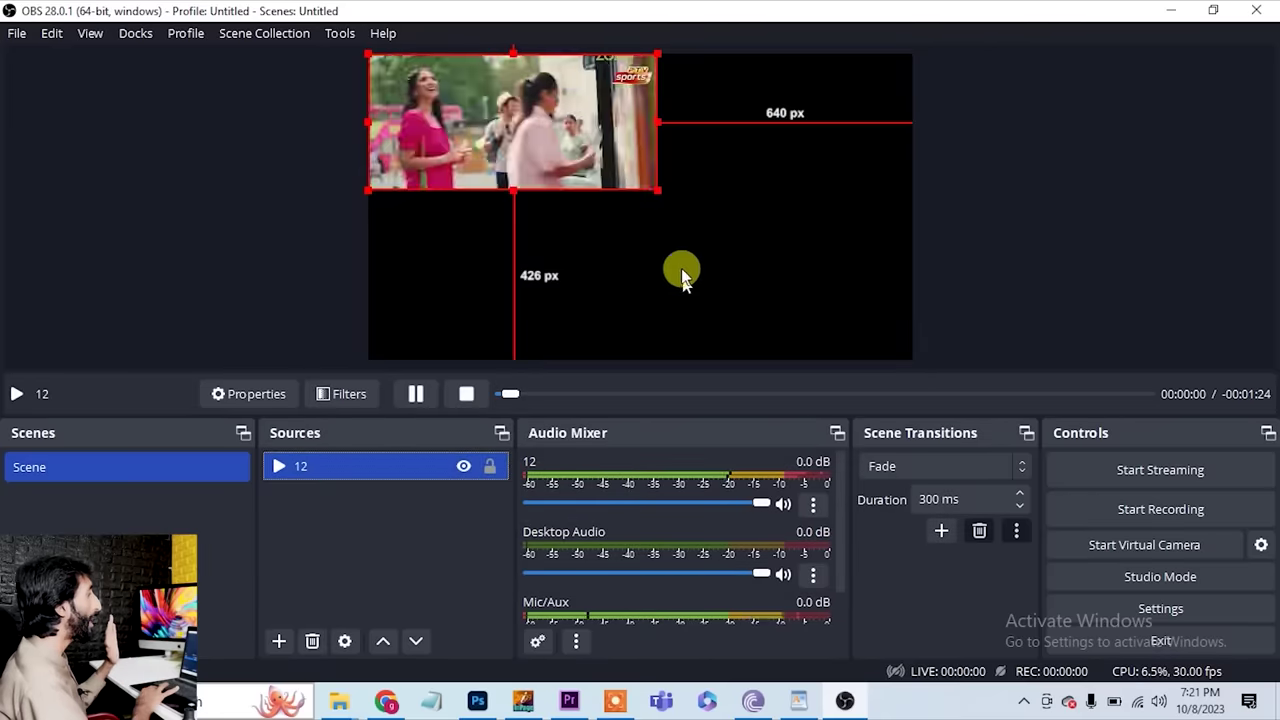
pyautogui.moveTo(656, 190); pyautogui.dragTo(854, 300)
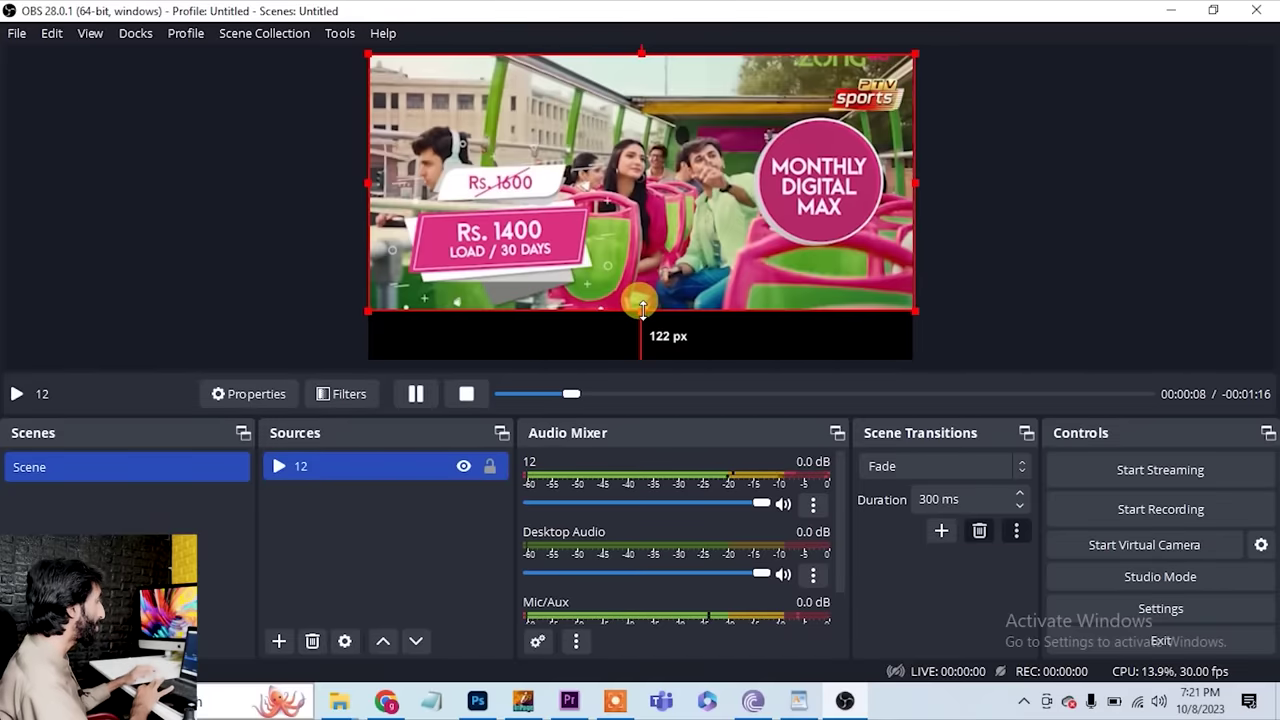
pyautogui.moveTo(642, 309); pyautogui.dragTo(646, 357)
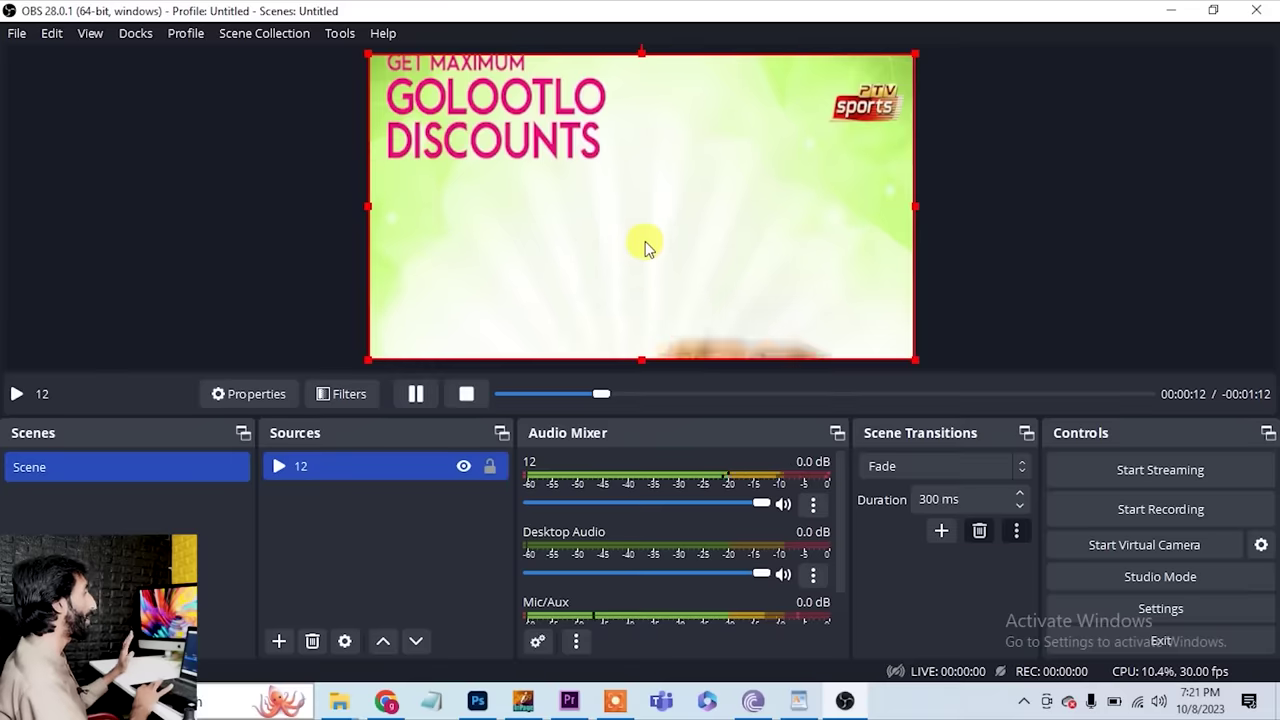
# Step: Switch to Chrome, search Google for "icc live score" in a new tab, and open the ICC Live Scores result in its own tab
pyautogui.click(387, 556)
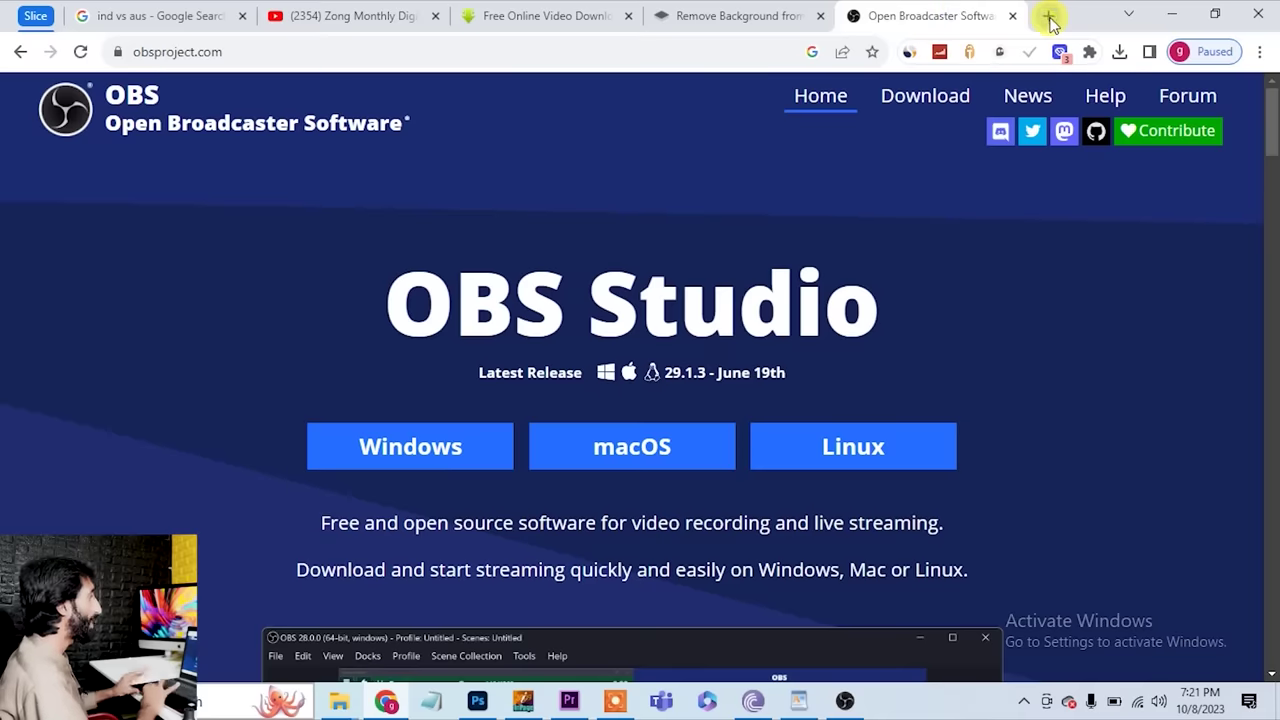
pyautogui.click(1048, 16)
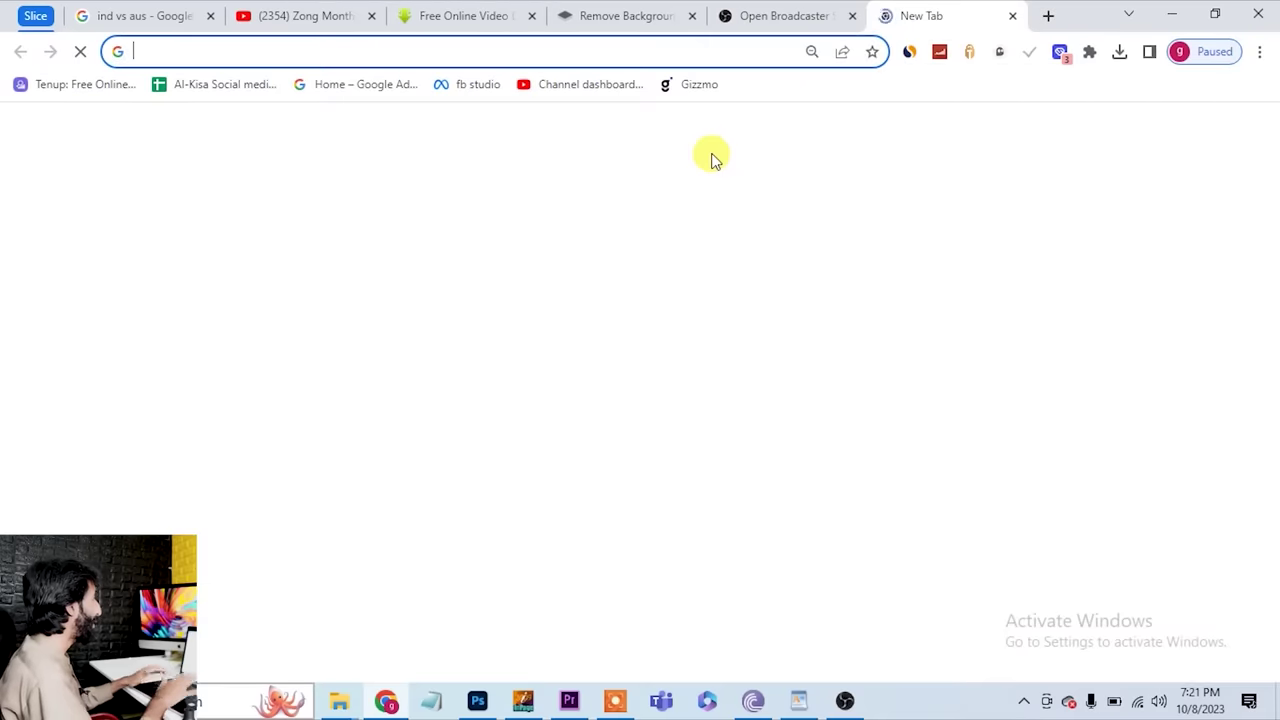
pyautogui.write('google.com')
pyautogui.press('Return')
pyautogui.write('icc live score')
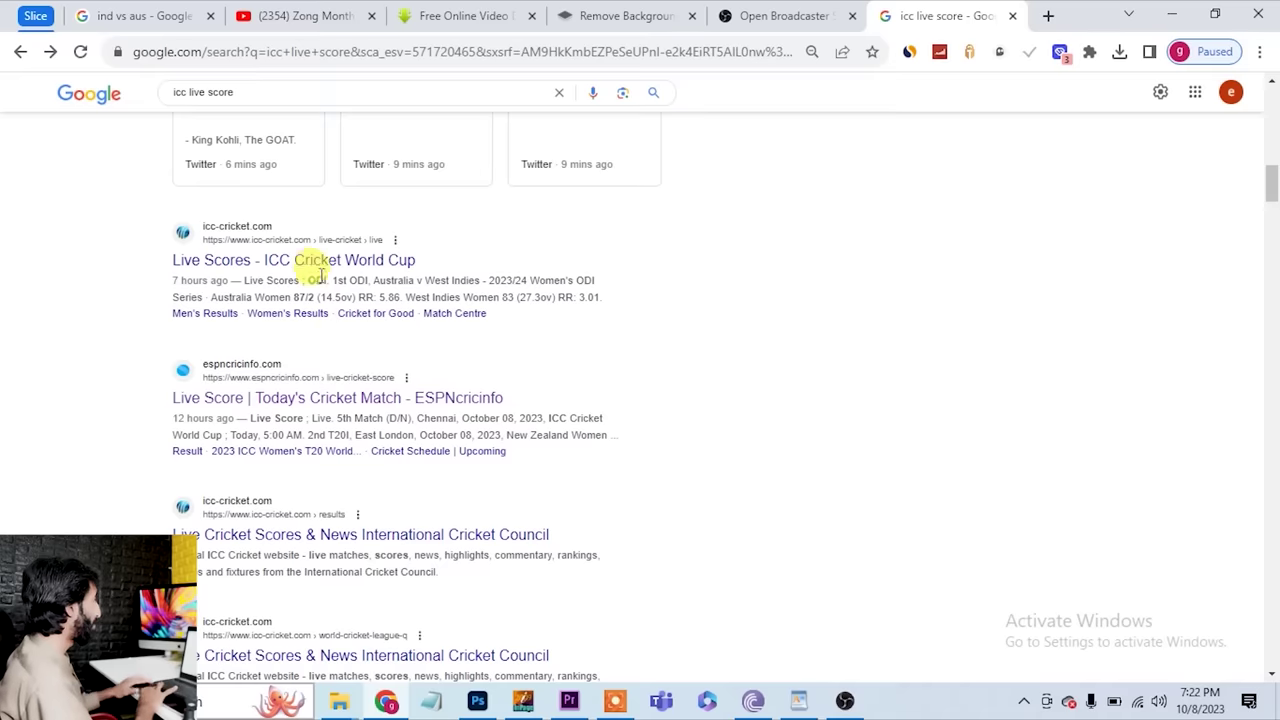
pyautogui.middleClick(300, 268)
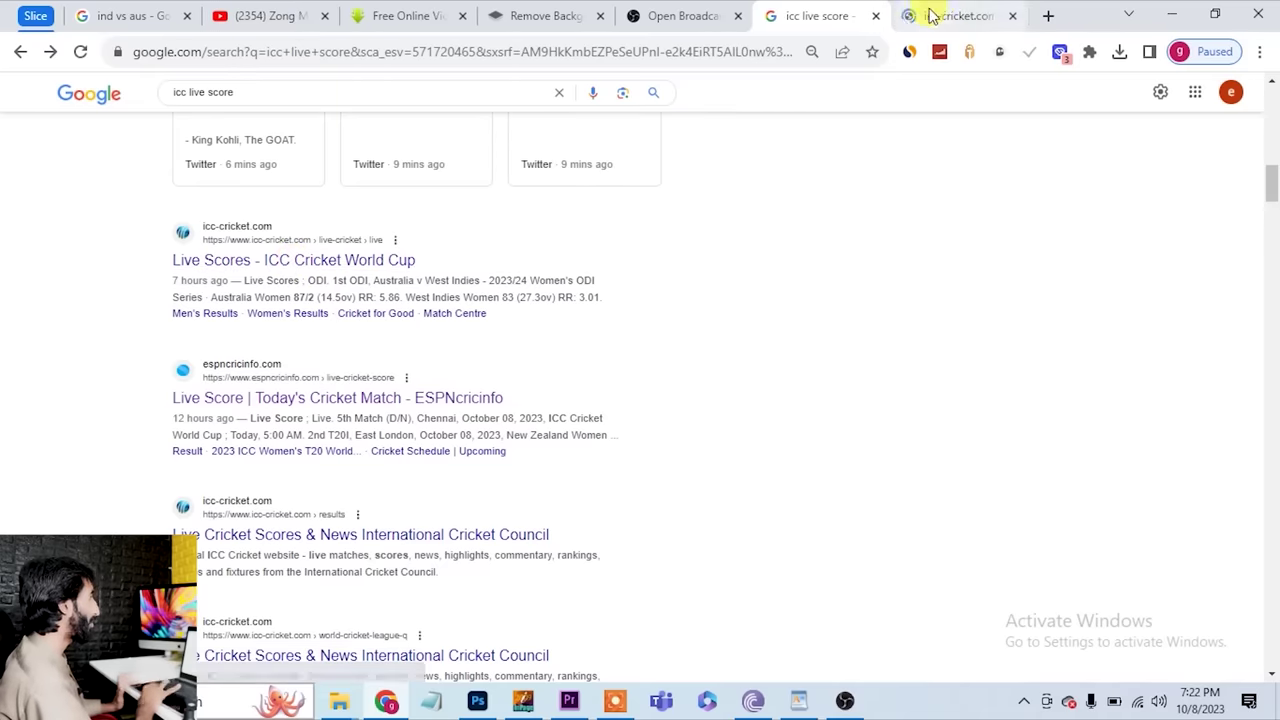
pyautogui.click(929, 14)
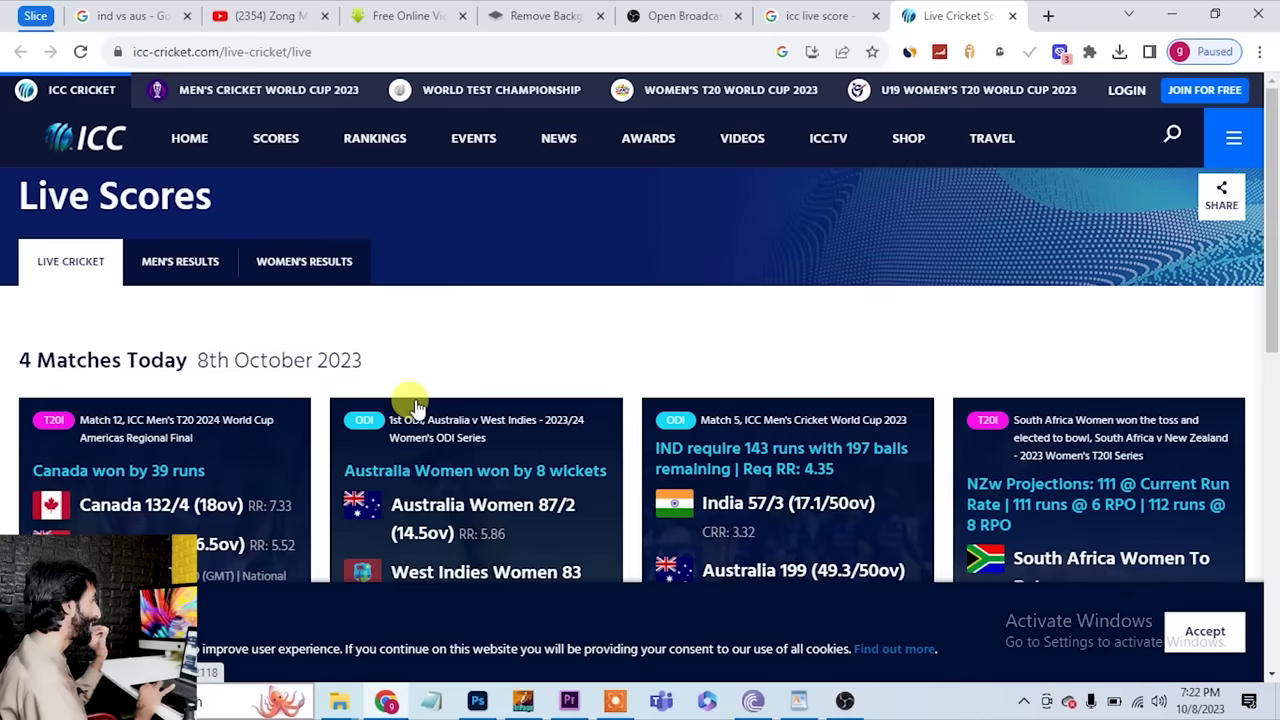
# Step: Open the India v Australia match page and move it into a separate, maximized browser window
pyautogui.click(765, 535)
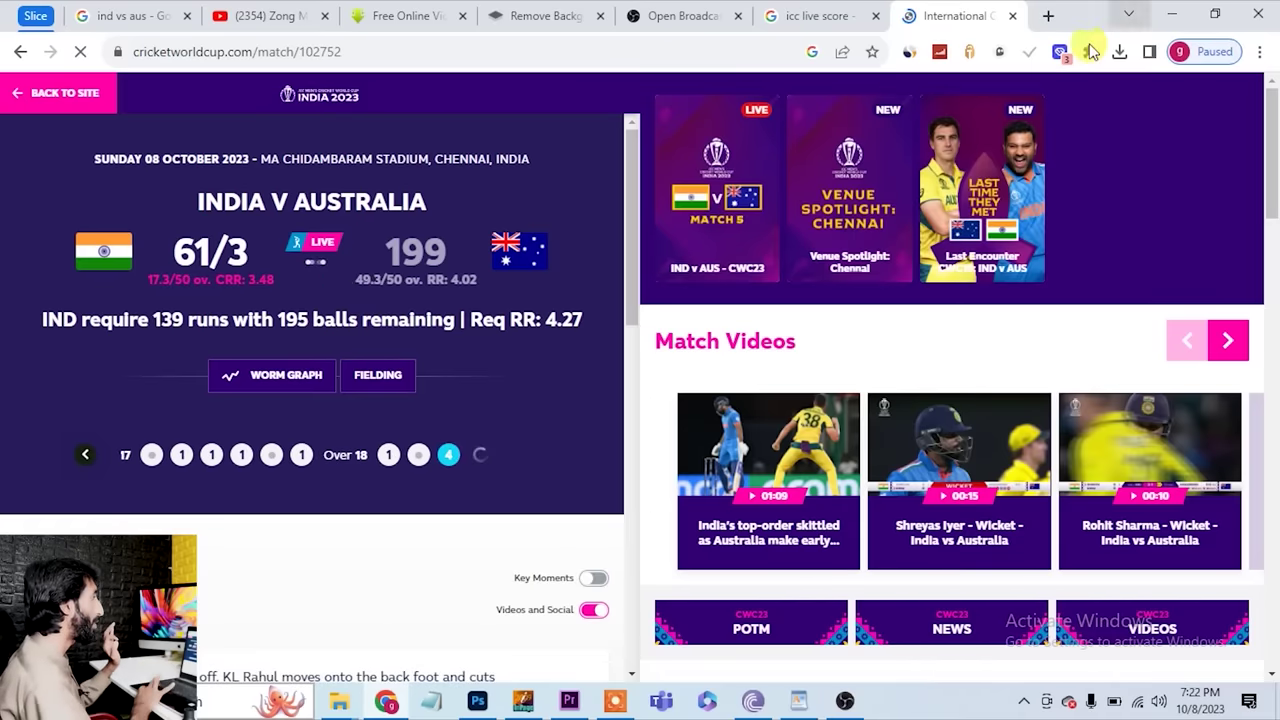
pyautogui.moveTo(971, 18); pyautogui.dragTo(960, 75)
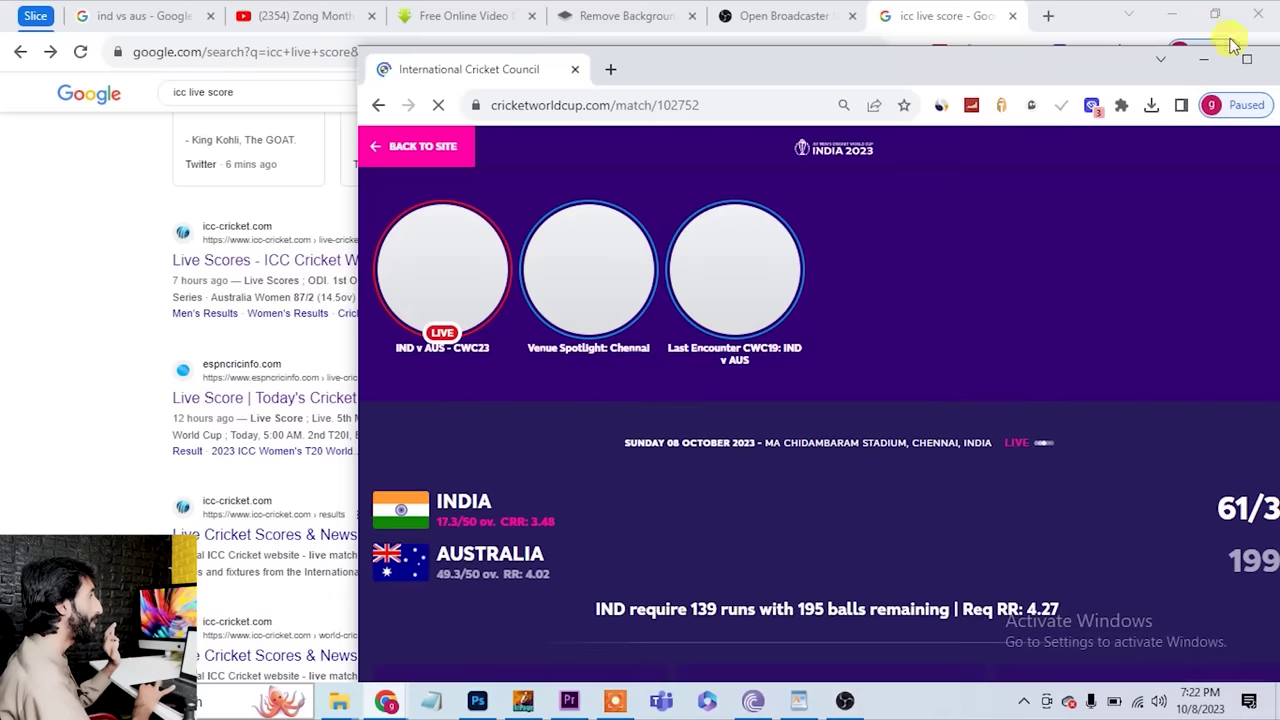
pyautogui.click(1246, 59)
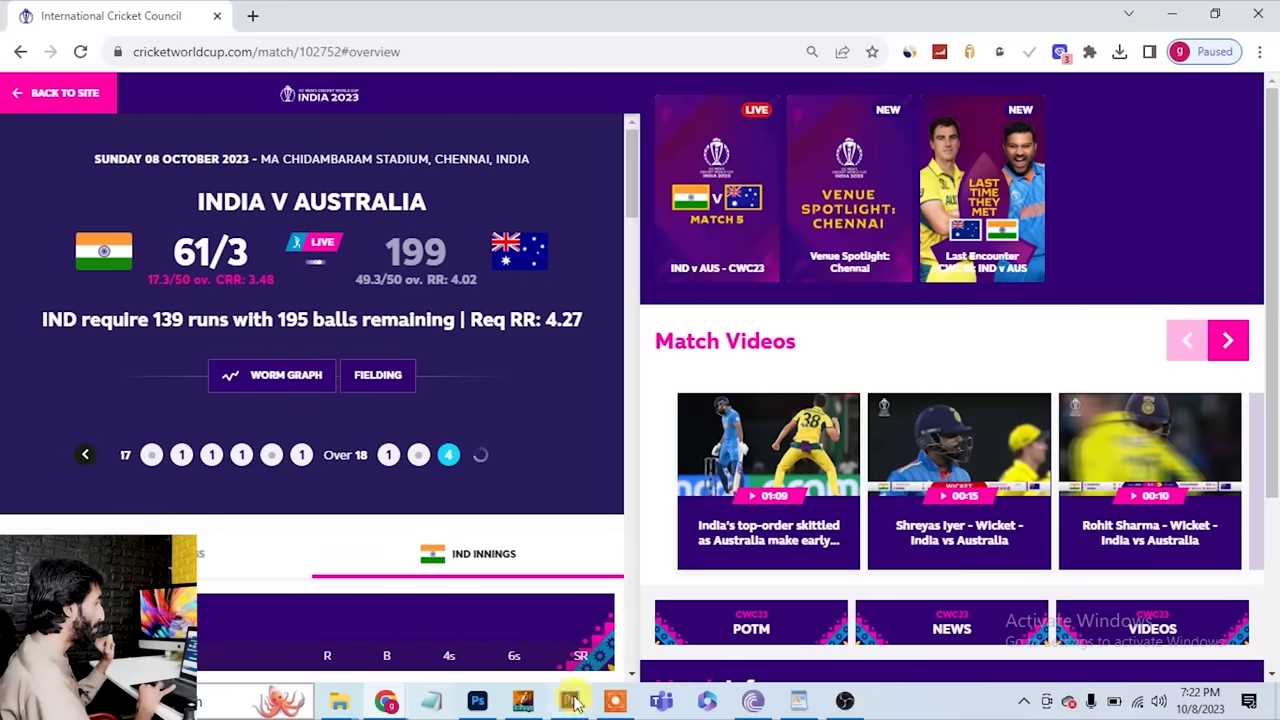
# Step: Switch to OBS Studio and add a new Browser source named 2 to the scene
pyautogui.click(843, 703)
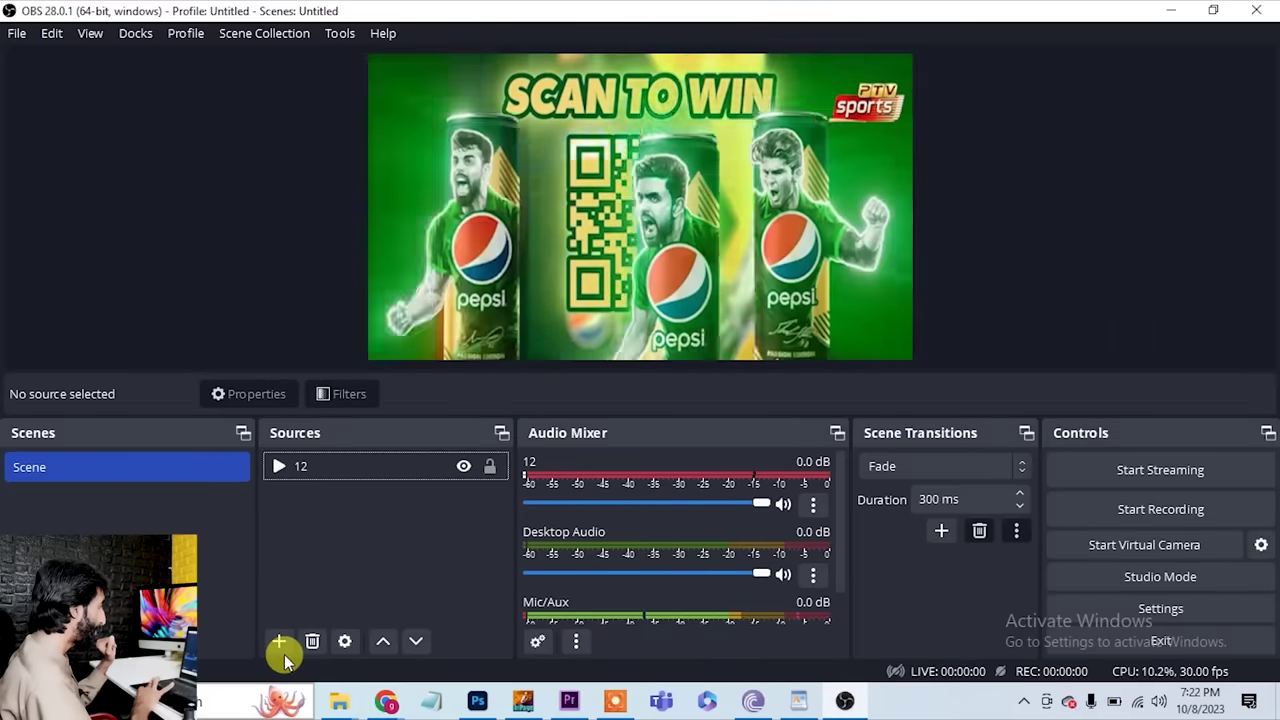
pyautogui.click(278, 641)
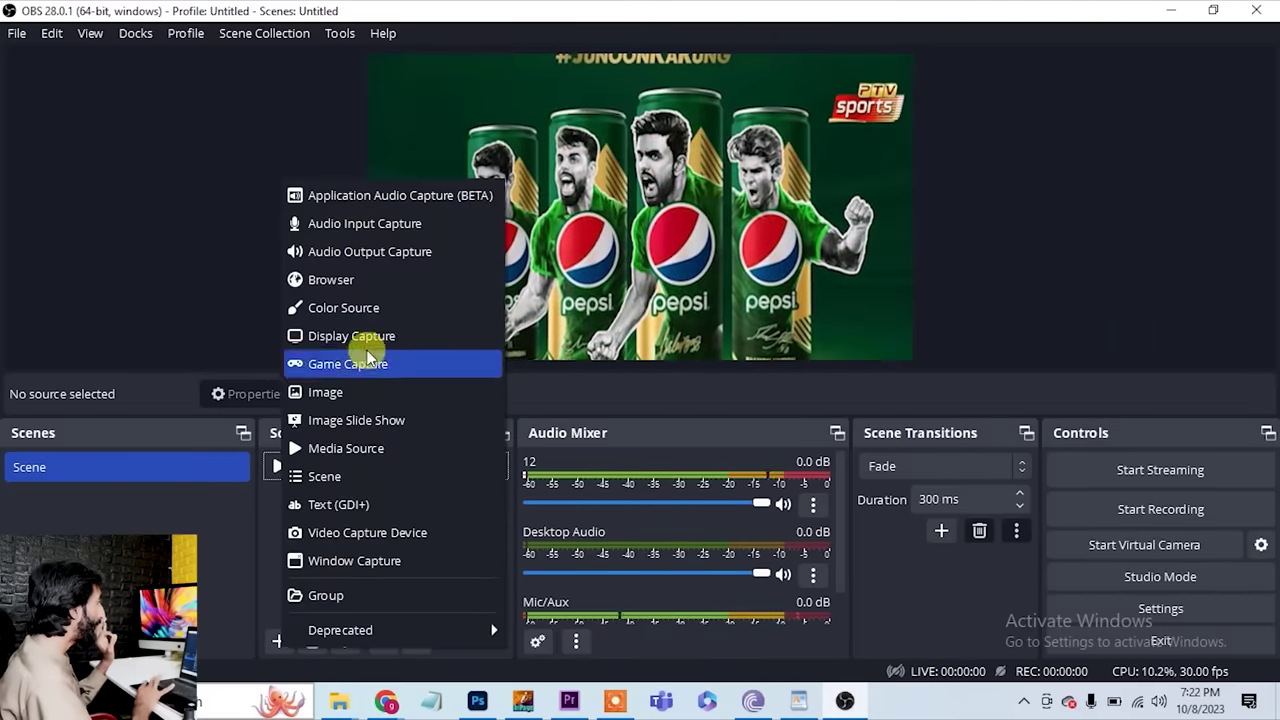
pyautogui.click(362, 280)
pyautogui.write('2')
pyautogui.press('Return')
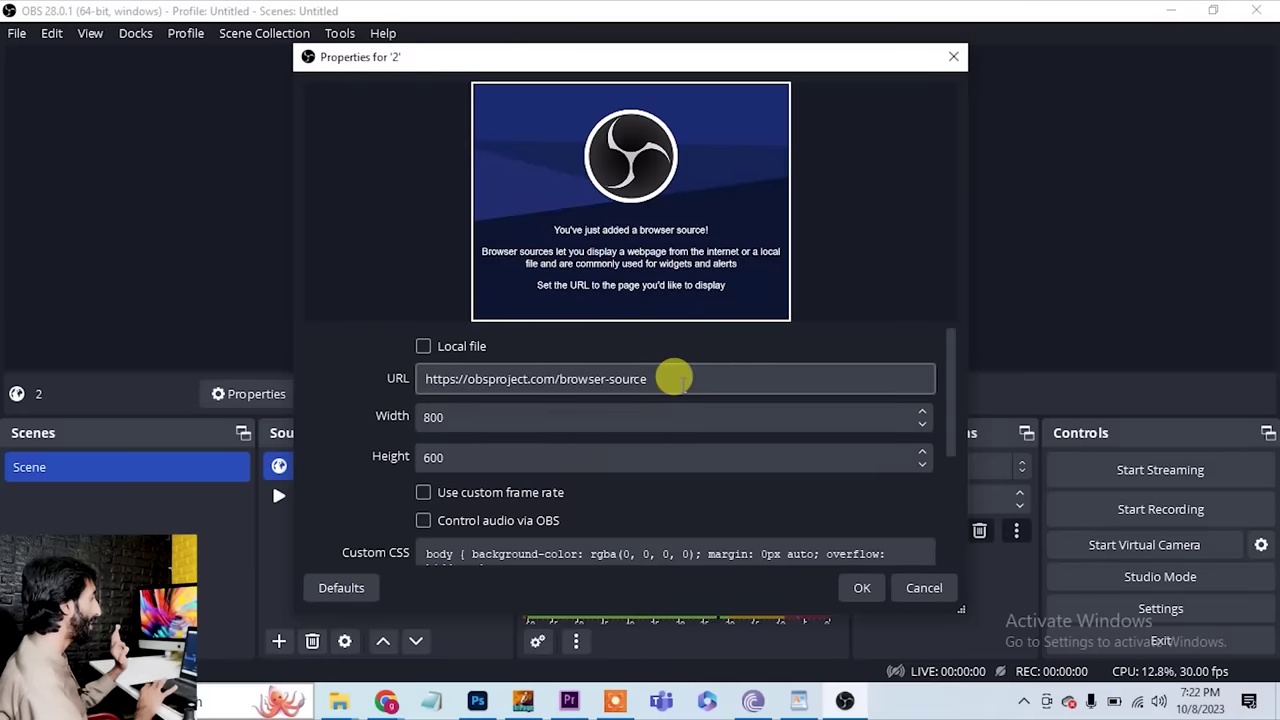
pyautogui.click(674, 378)
pyautogui.moveTo(674, 378); pyautogui.dragTo(414, 362)
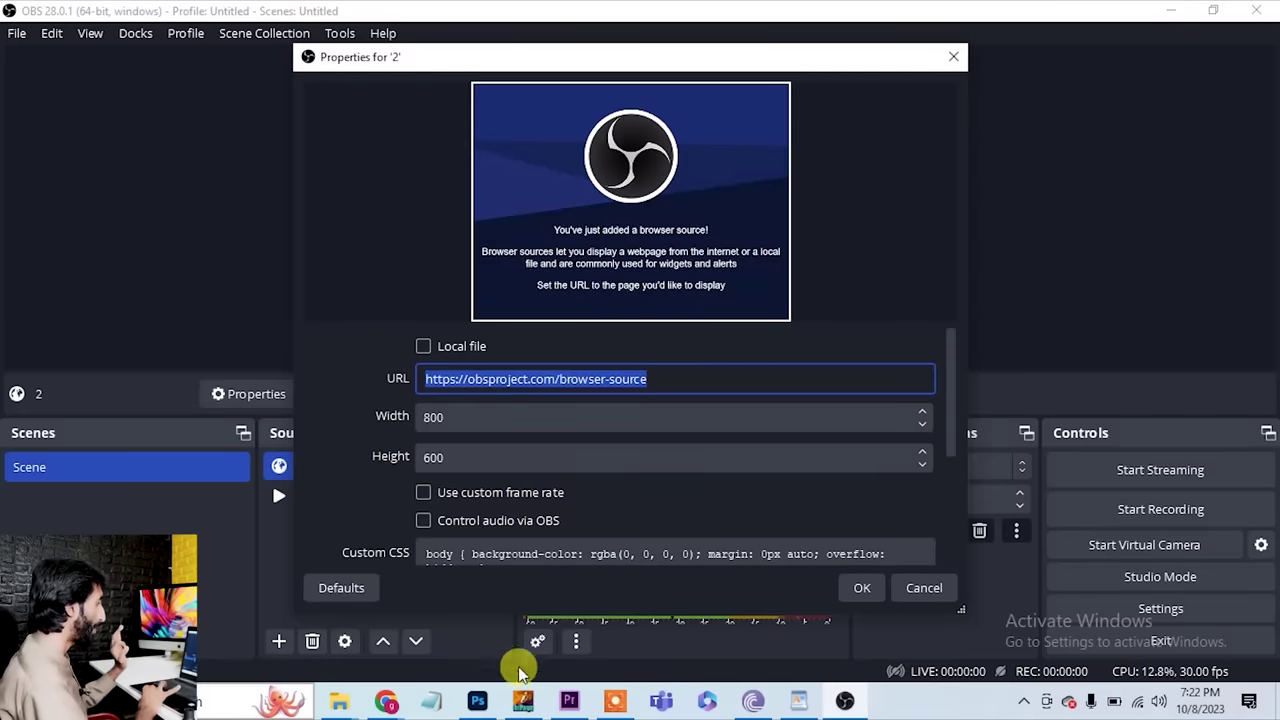
pyautogui.moveTo(388, 705)
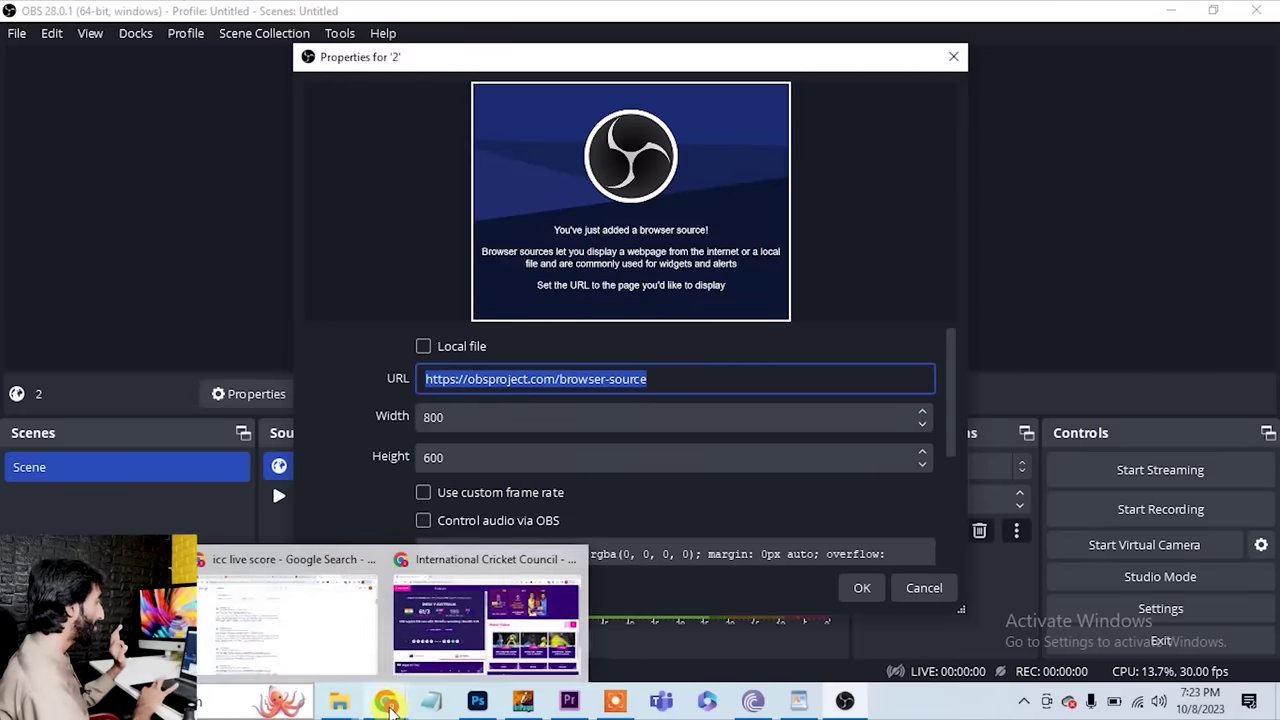
pyautogui.click(478, 655)
pyautogui.click(460, 52)
pyautogui.hotkey('ctrl', 'c')
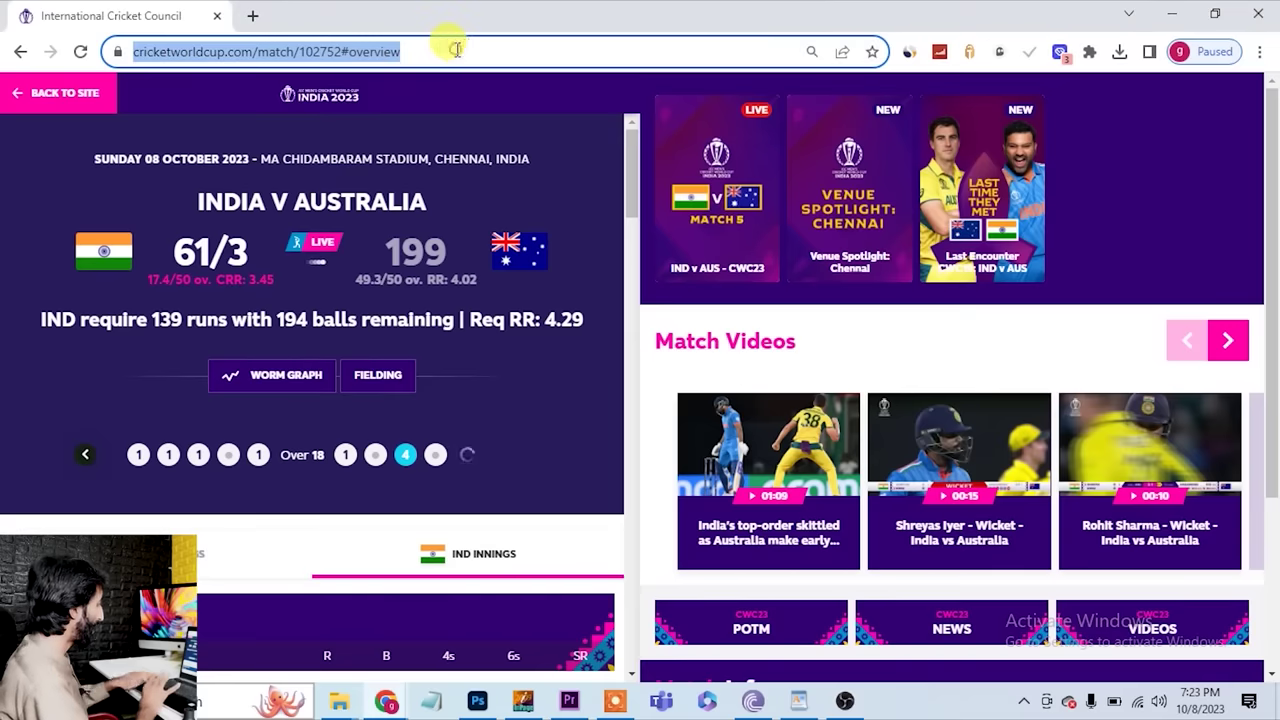
pyautogui.click(845, 700)
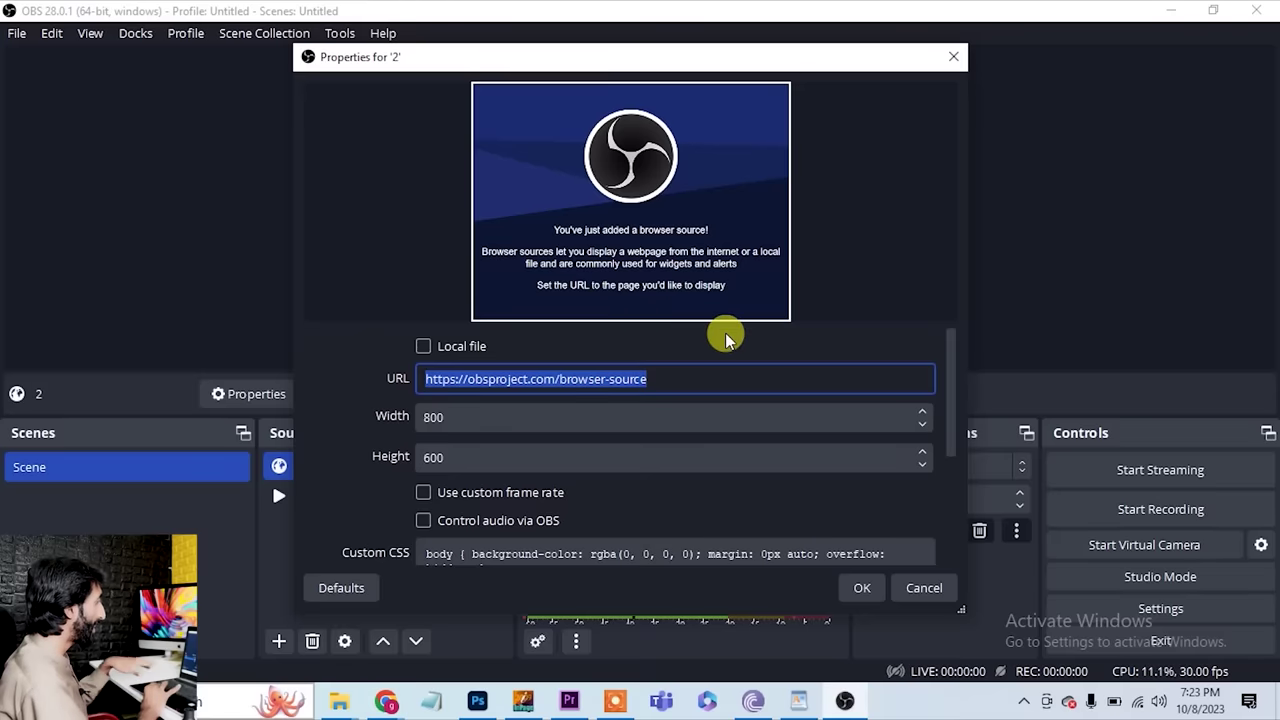
pyautogui.hotkey('ctrl', 'v')
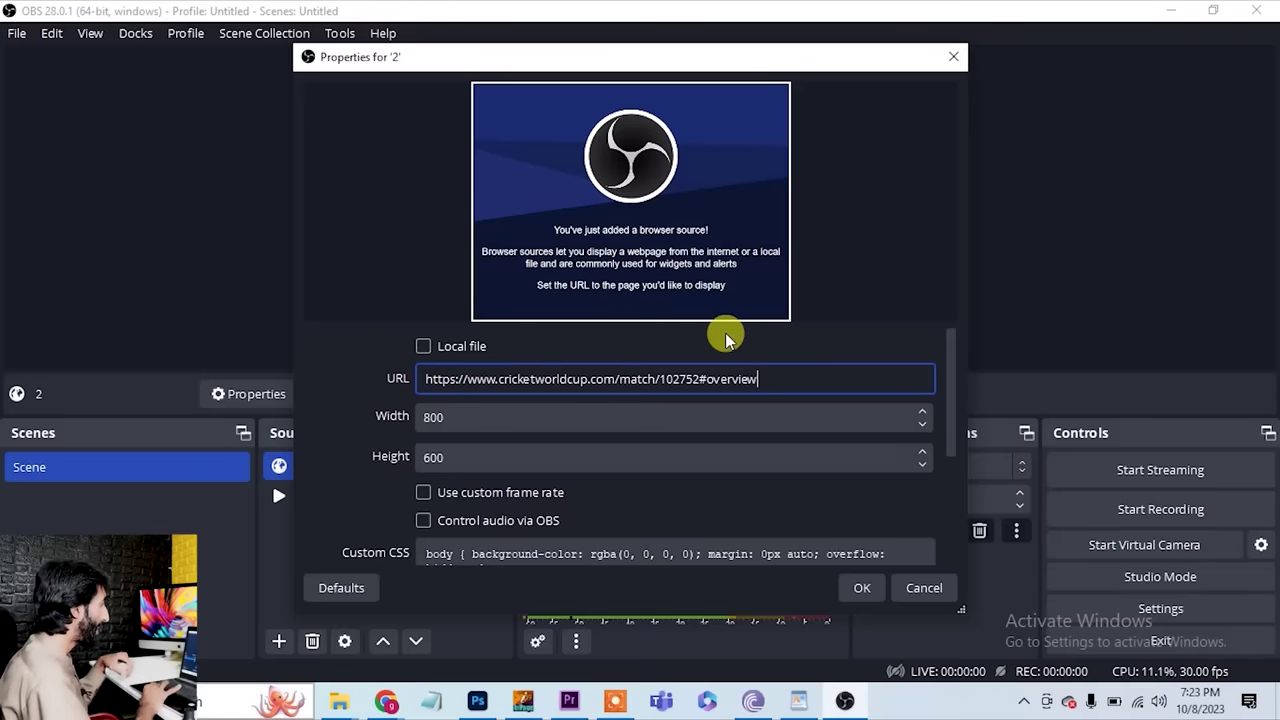
pyautogui.click(862, 588)
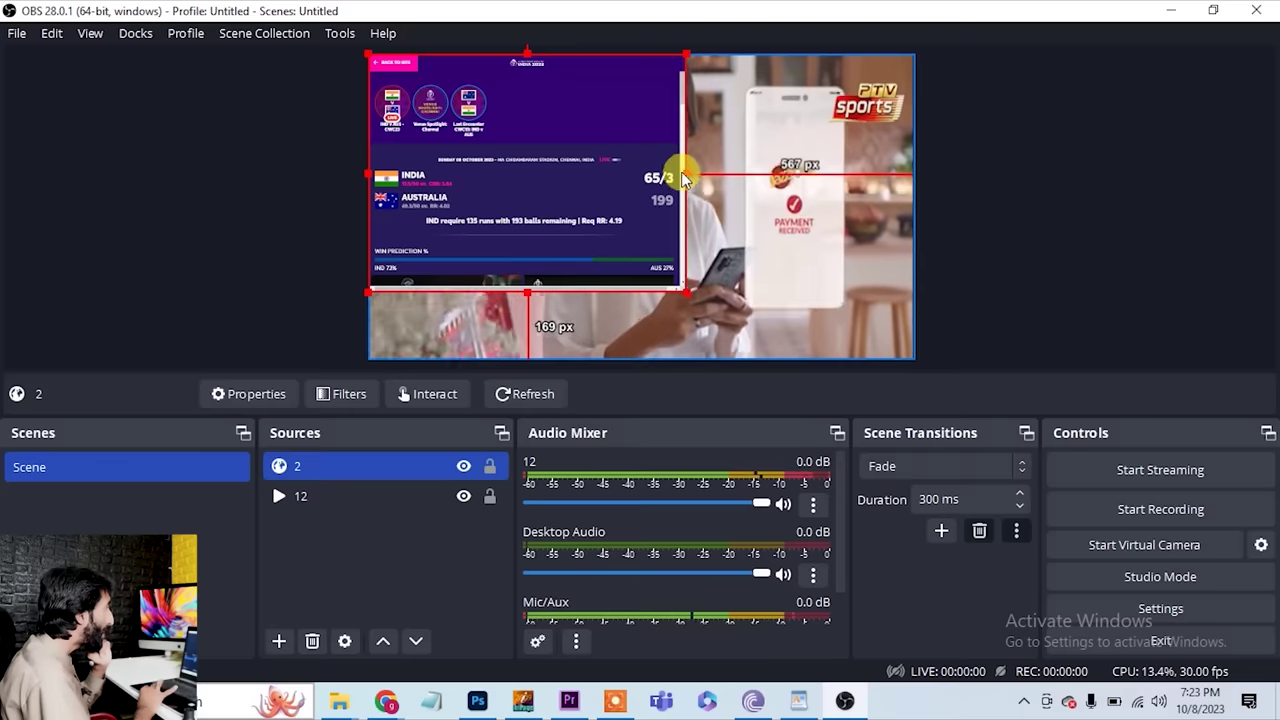
# Step: Enlarge browser source 2 to the full canvas height and crop its top, bottom and right edges to leave only the score and win prediction
pyautogui.moveTo(688, 172); pyautogui.dragTo(776, 207)
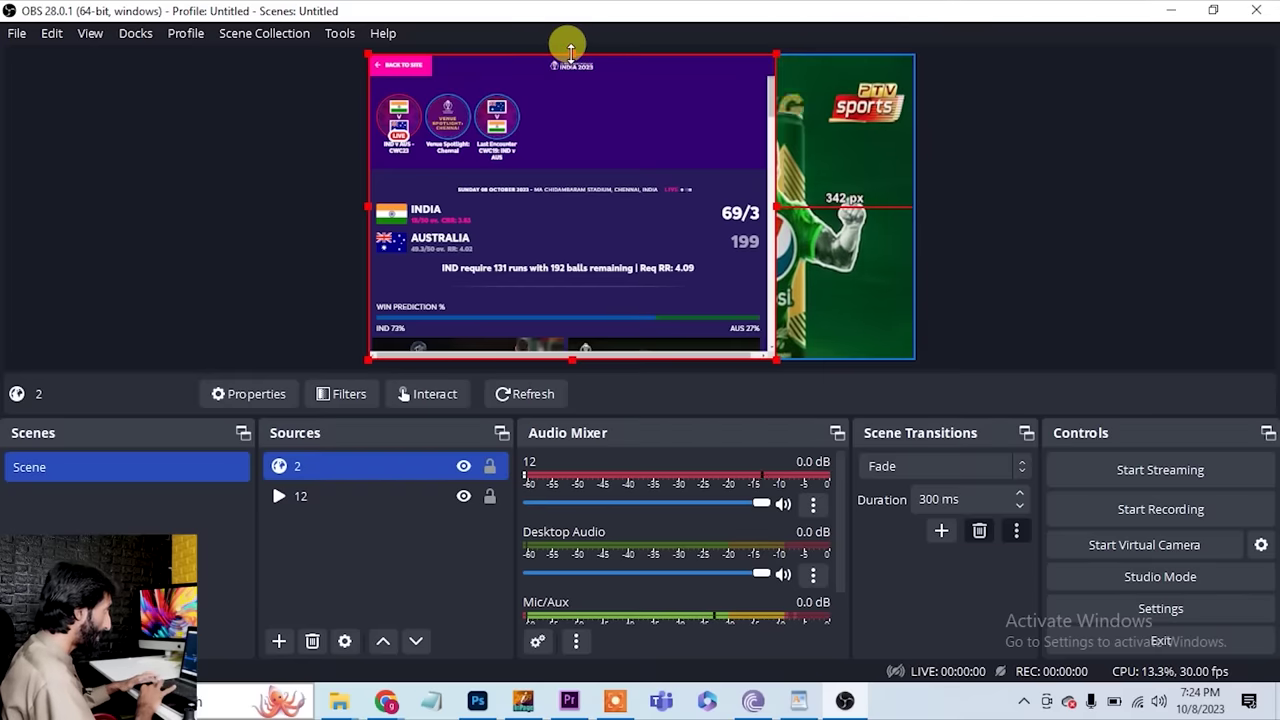
pyautogui.moveTo(571, 74); pyautogui.dragTo(571, 97)
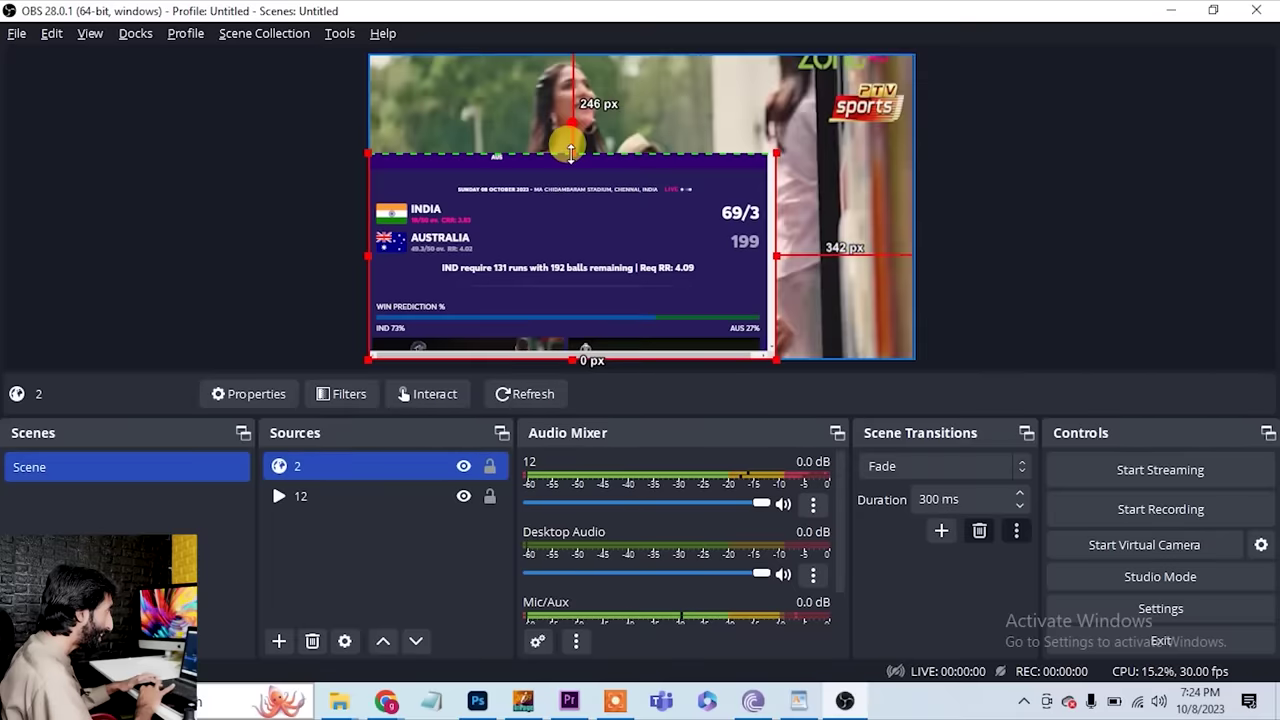
pyautogui.moveTo(570, 157); pyautogui.dragTo(570, 163)
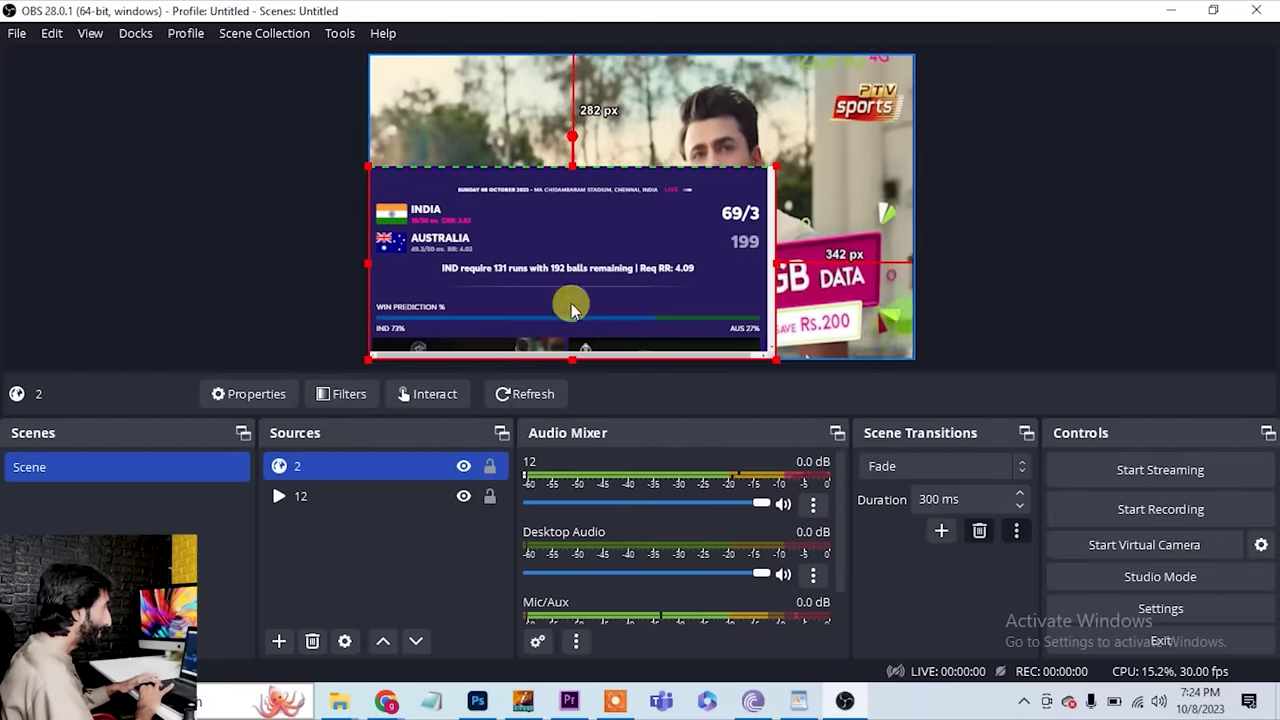
pyautogui.moveTo(572, 355); pyautogui.dragTo(573, 348)
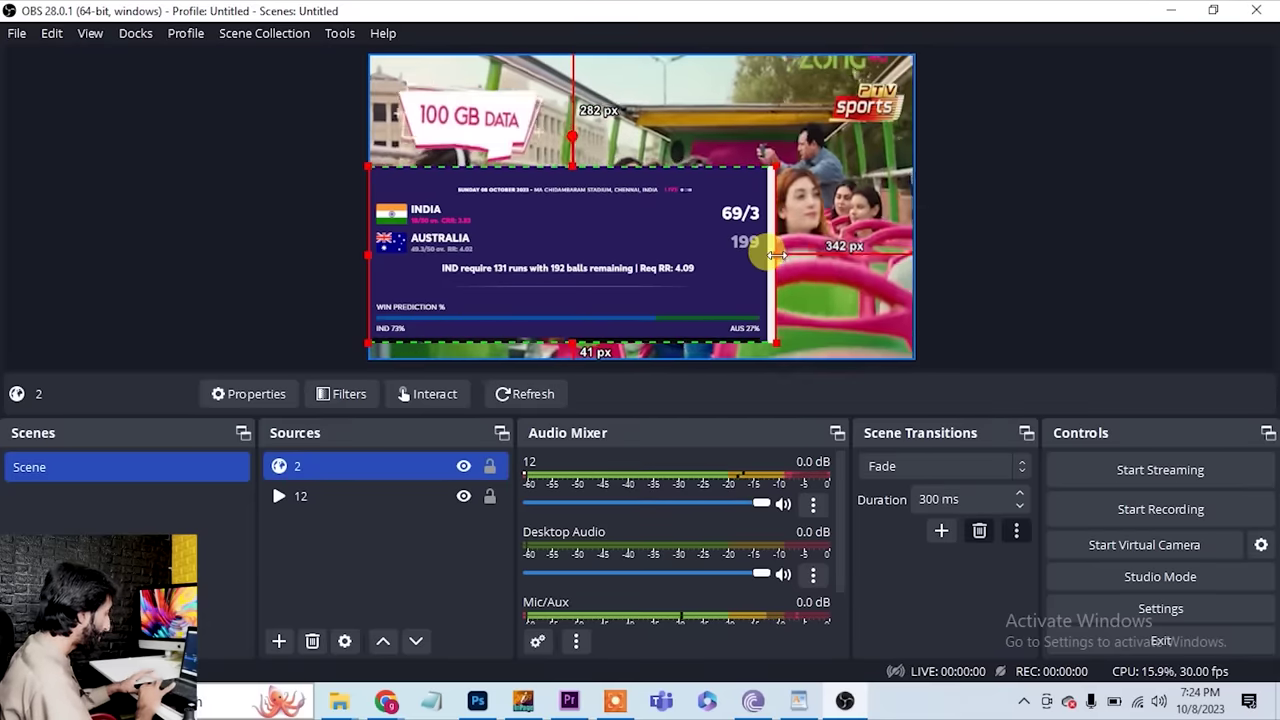
pyautogui.moveTo(776, 255); pyautogui.dragTo(770, 262)
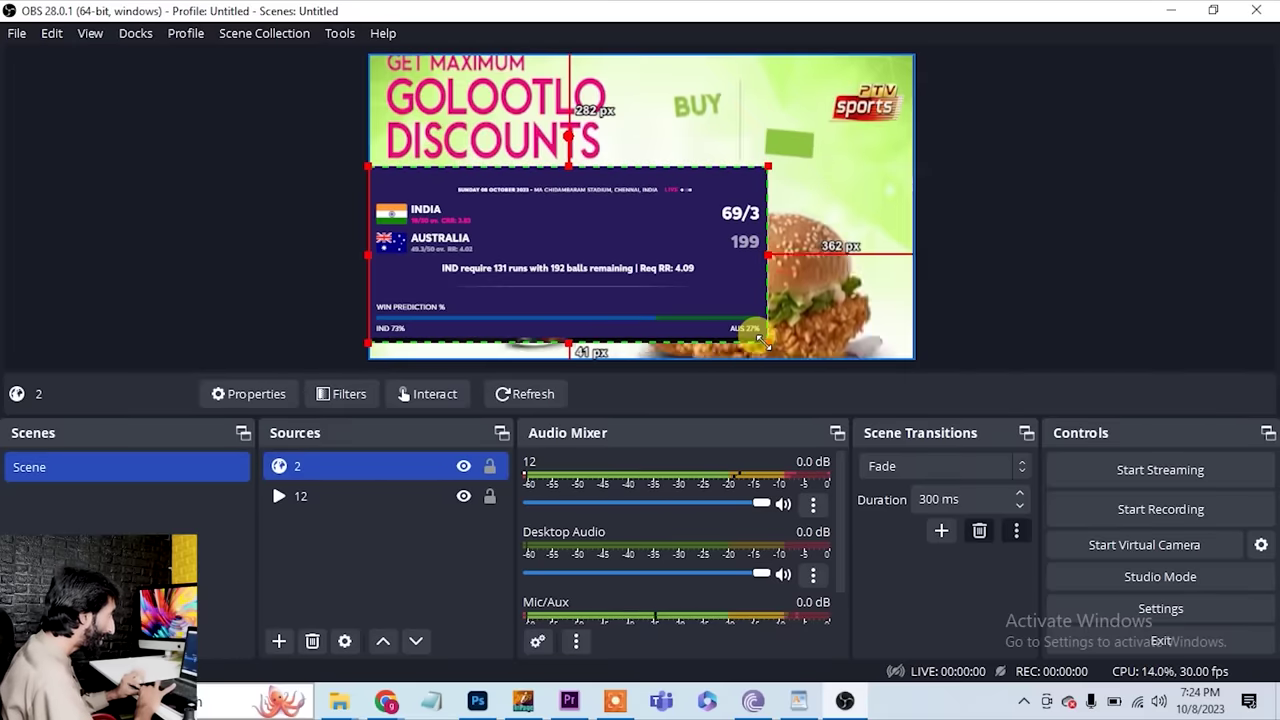
# Step: Shrink the cropped scoreboard and place it in the canvas's lower-right corner, about 802 px from the left edge and 518 px from the top
pyautogui.moveTo(765, 340); pyautogui.dragTo(578, 261)
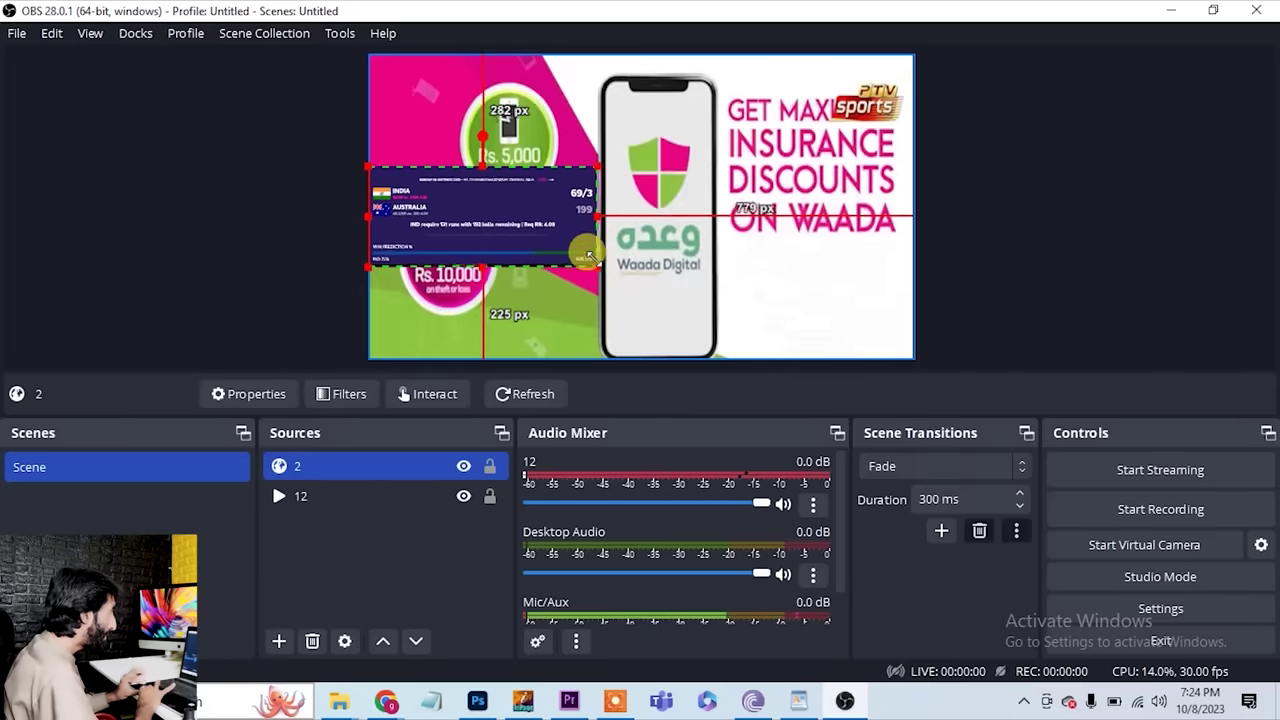
pyautogui.moveTo(502, 213); pyautogui.dragTo(825, 300)
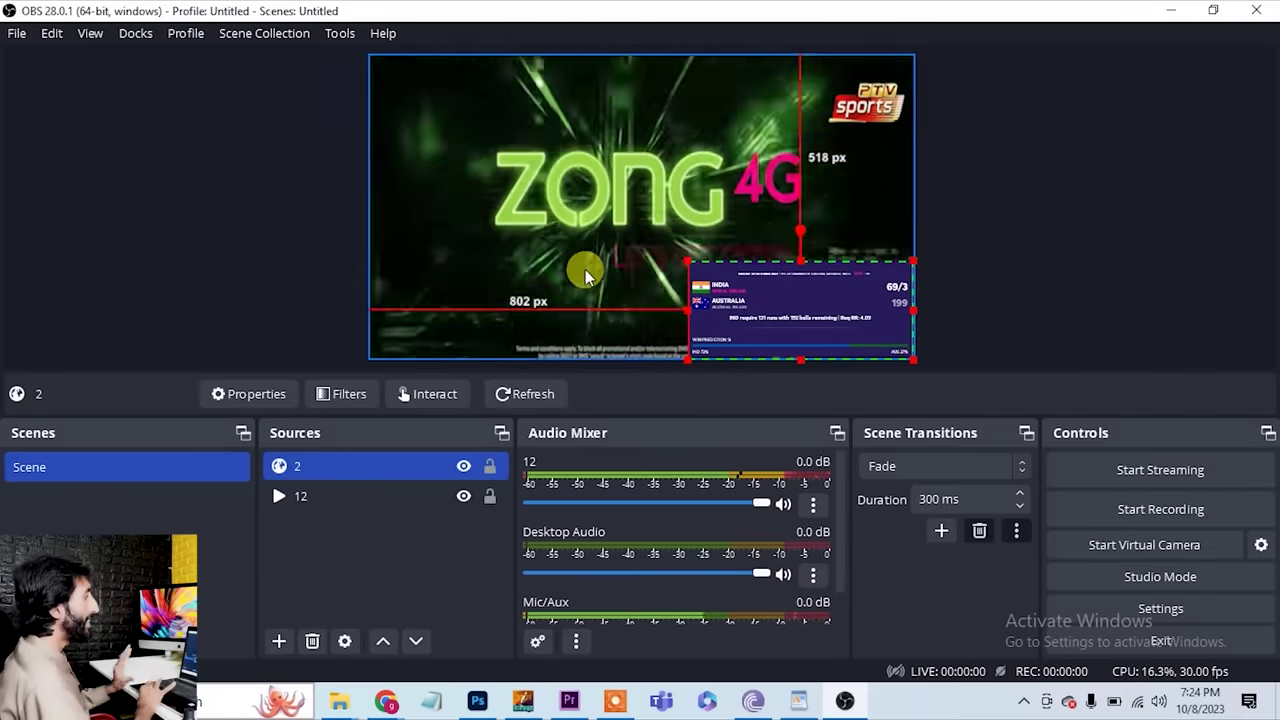
pyautogui.click(586, 271)
pyautogui.click(1000, 305)
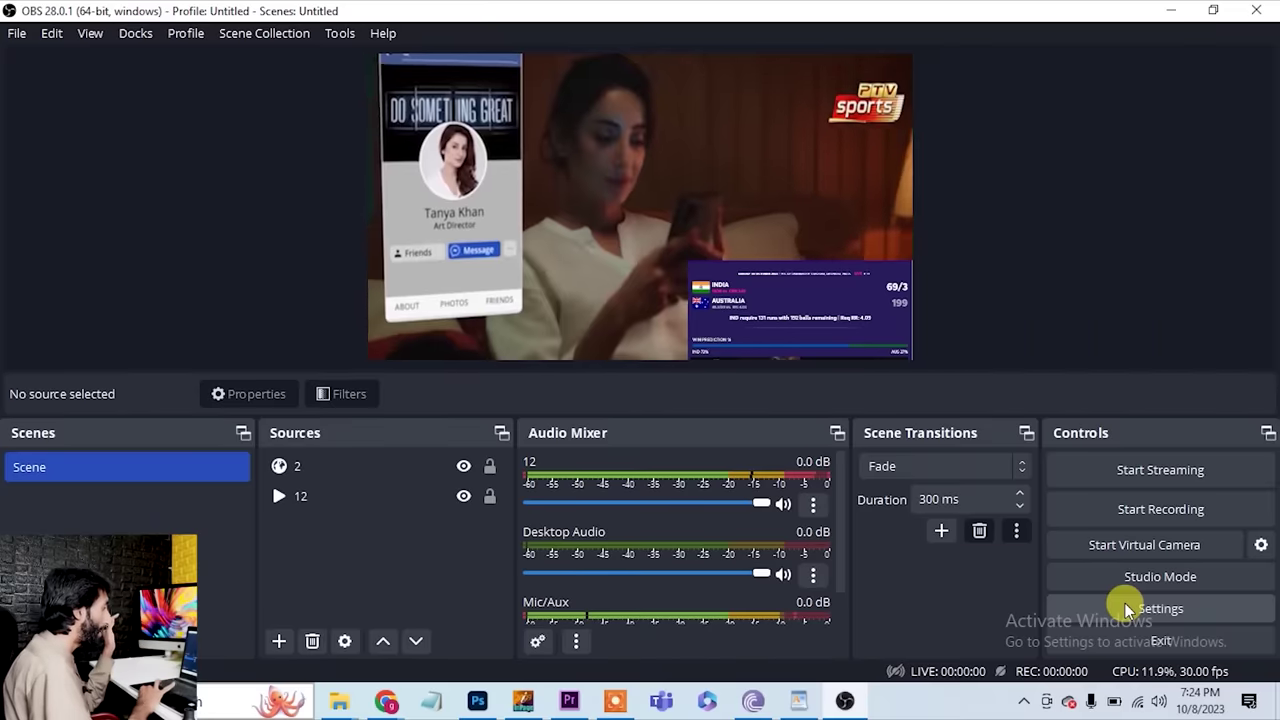
# Step: Check the live India v Australia match page in Chrome, and return to the OBS Studio settings
pyautogui.moveTo(386, 701)
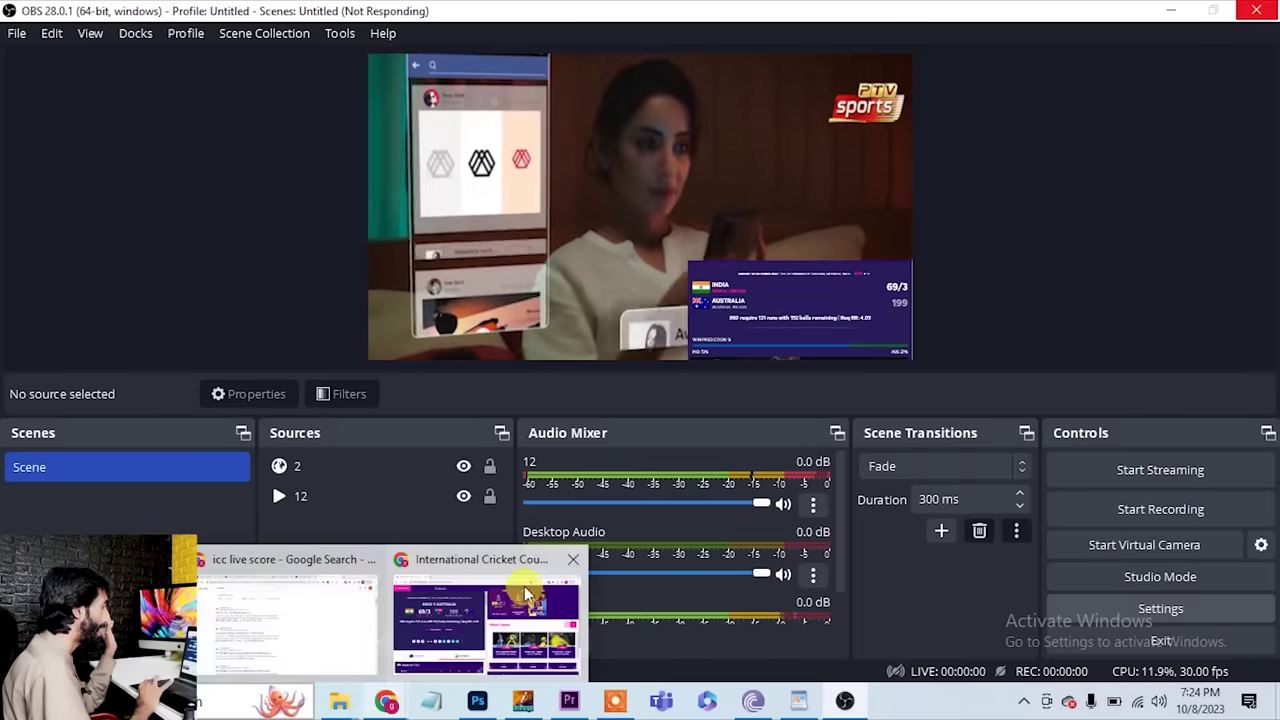
pyautogui.click(523, 591)
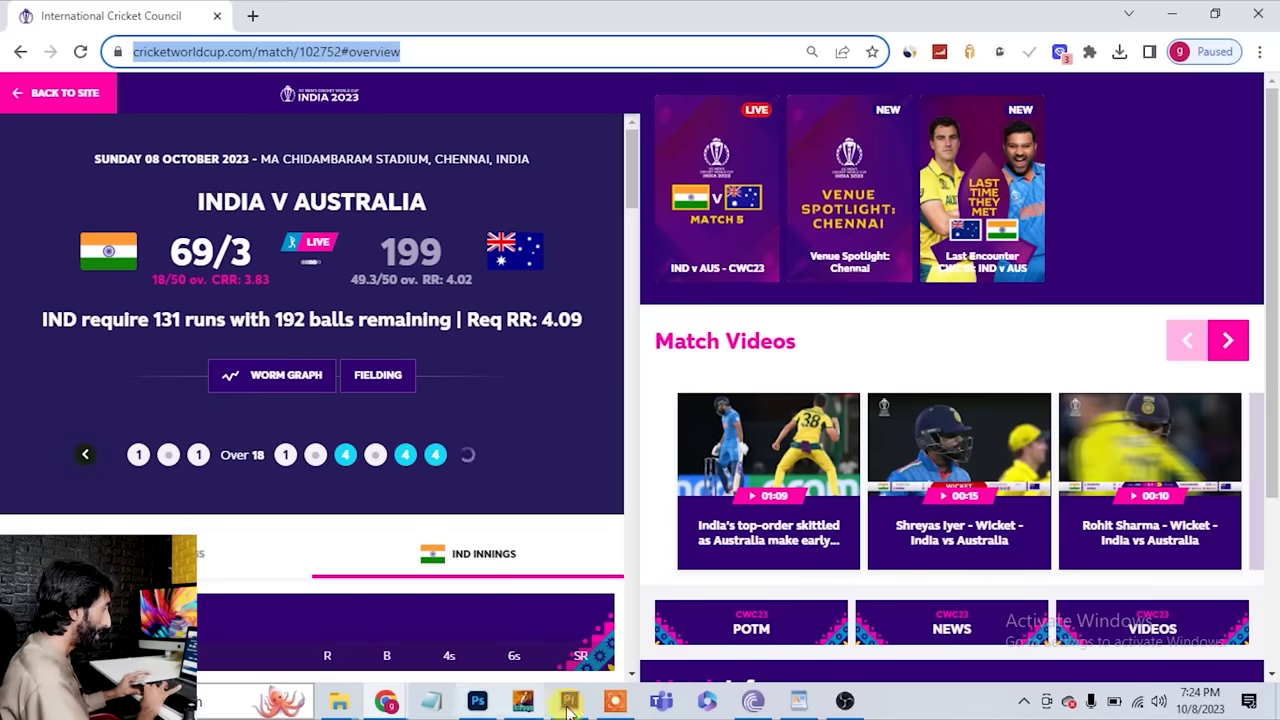
pyautogui.click(845, 702)
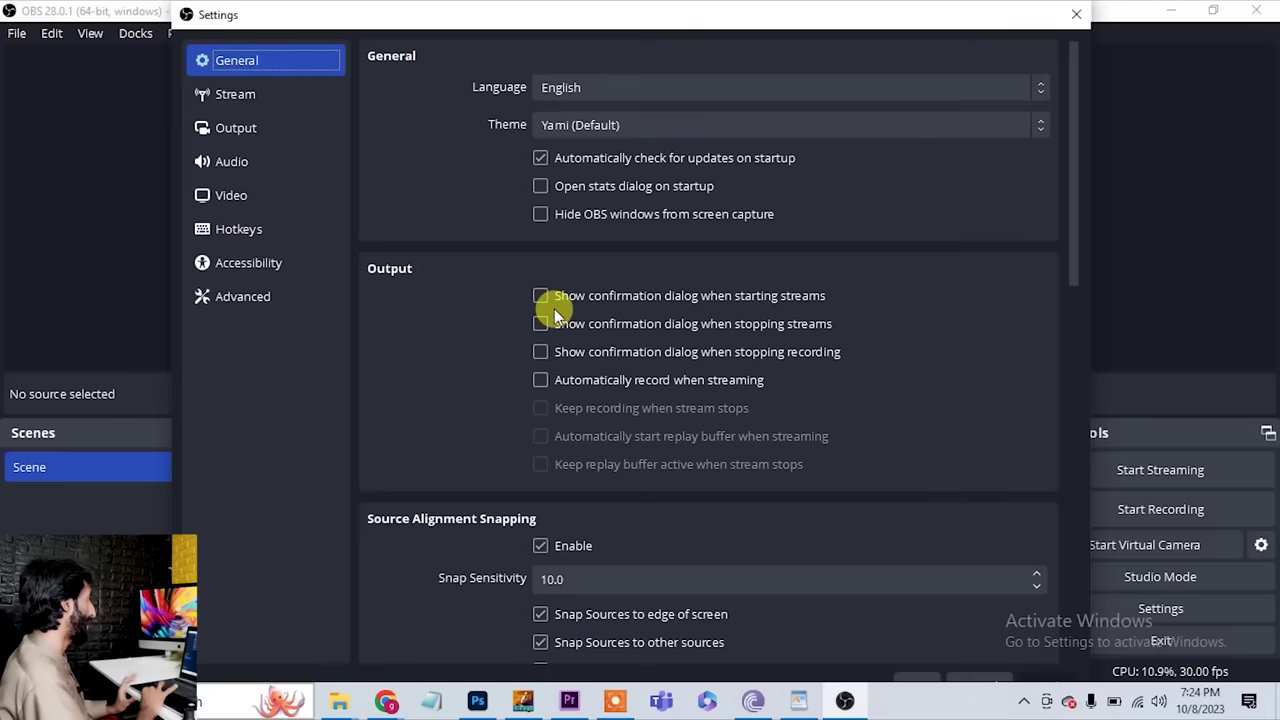
# Step: In the stream settings, keep YouTube - RTMPS as the service and choose to use a stream key
pyautogui.click(241, 94)
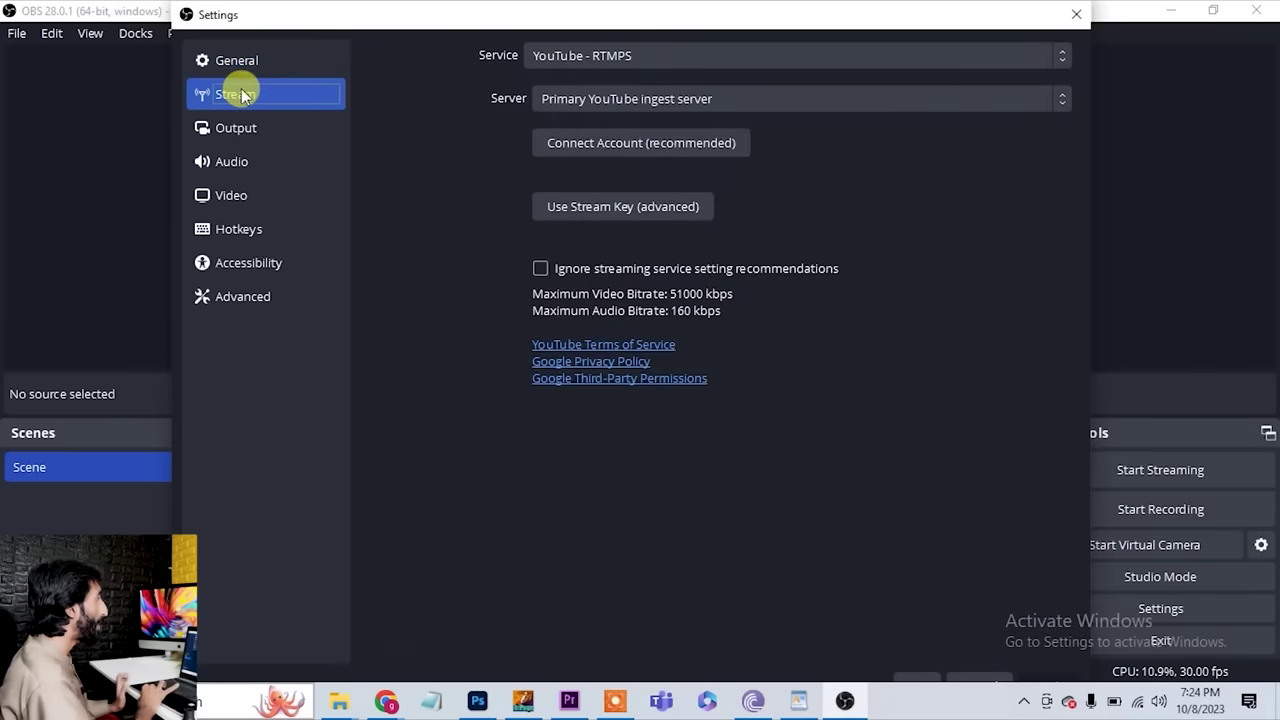
pyautogui.click(665, 55)
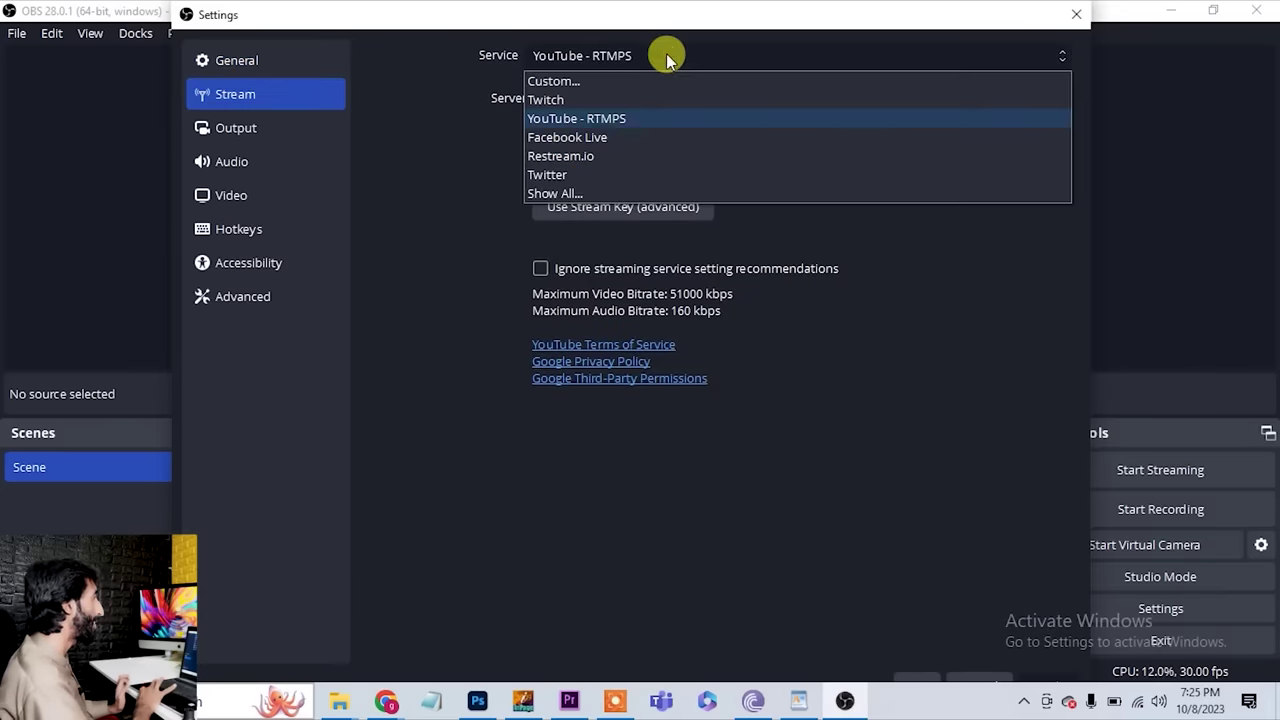
pyautogui.click(667, 57)
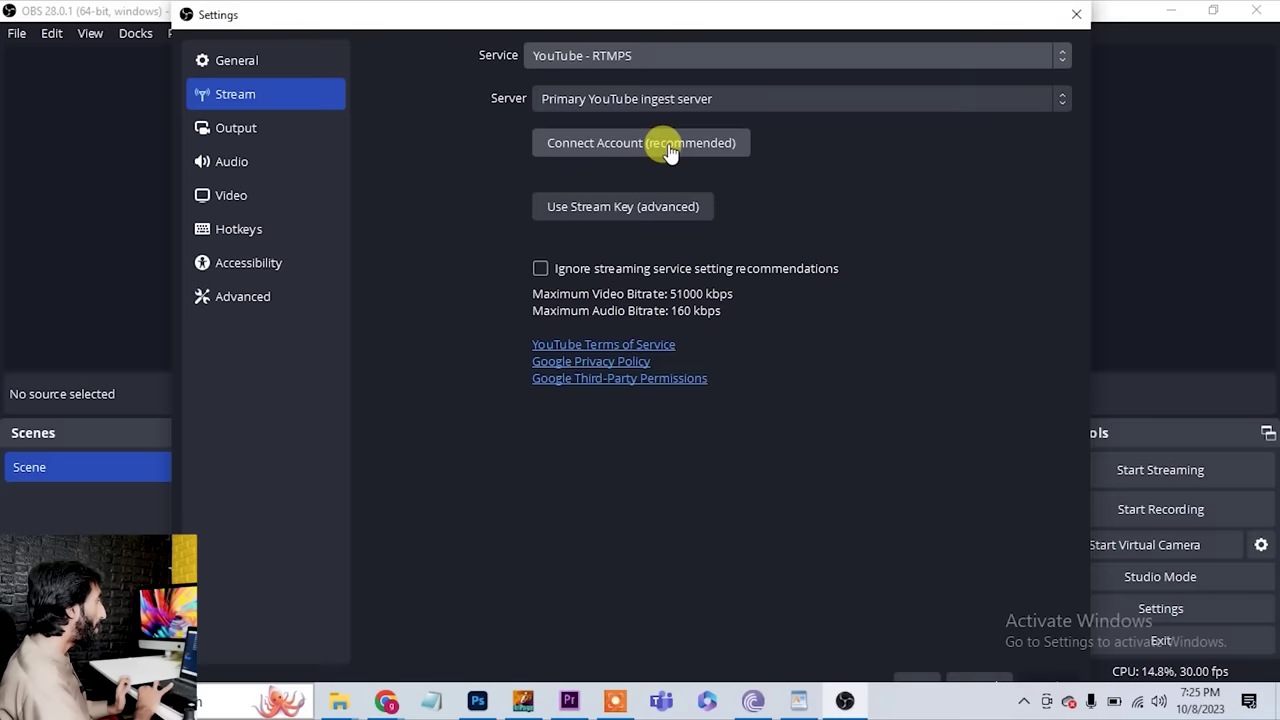
pyautogui.click(637, 207)
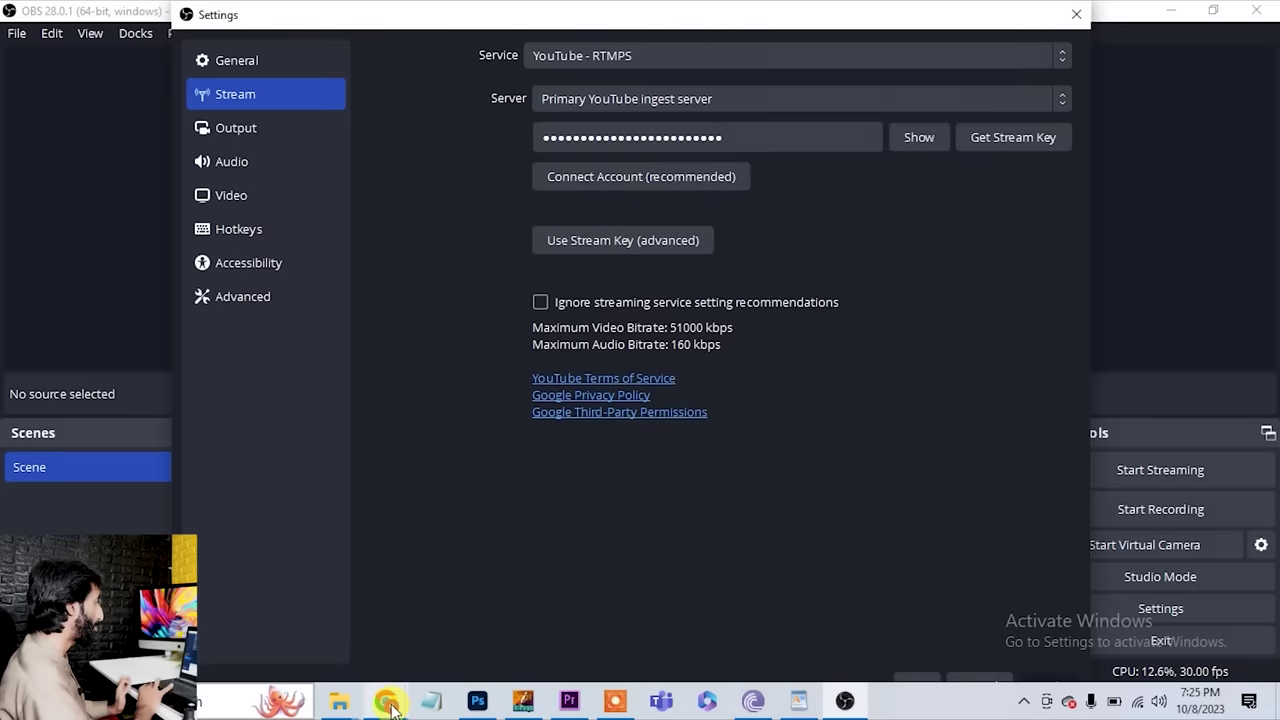
# Step: Switch to YouTube Studio in Chrome and begin a live stream for right now using streaming software
pyautogui.moveTo(390, 705)
pyautogui.click(490, 600)
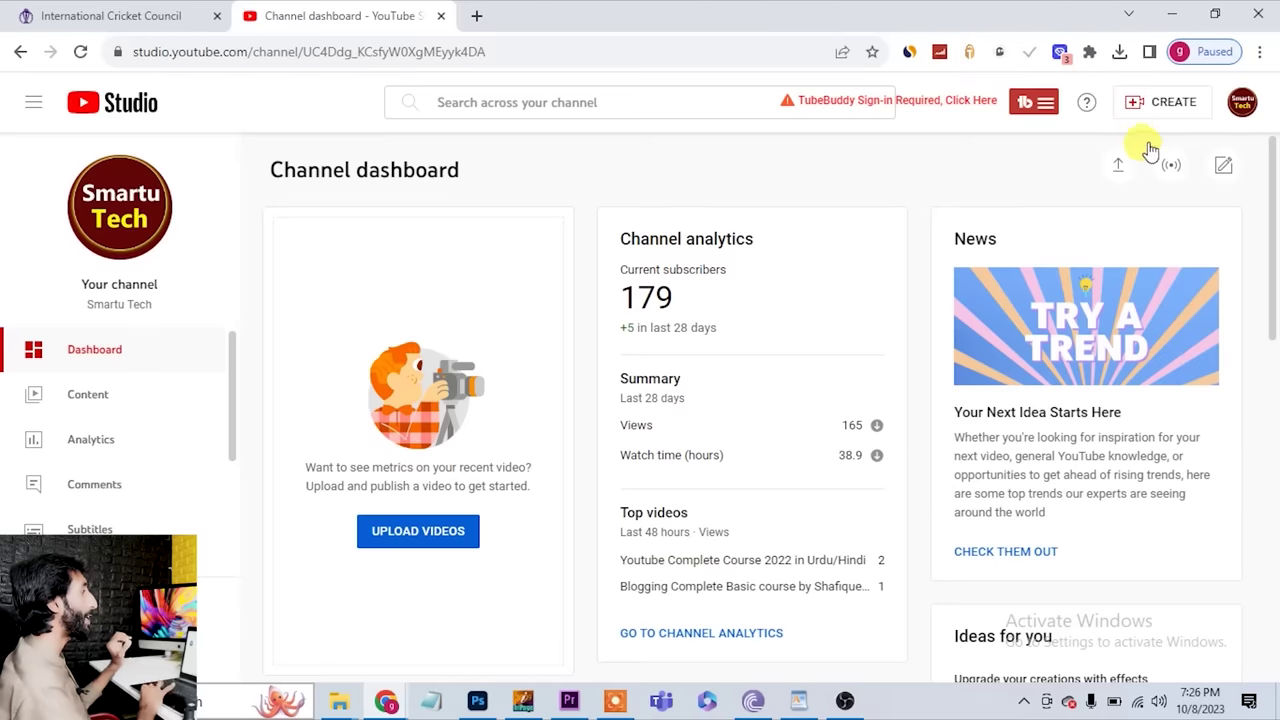
pyautogui.click(1172, 172)
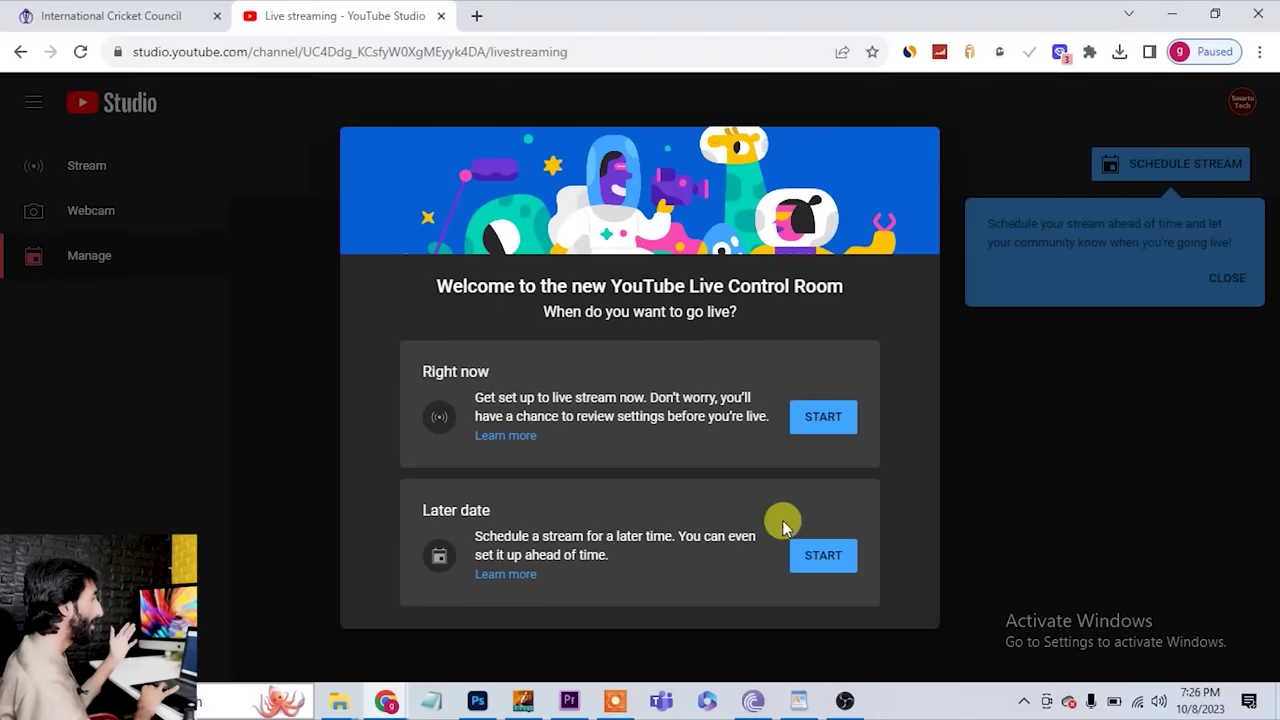
pyautogui.click(836, 420)
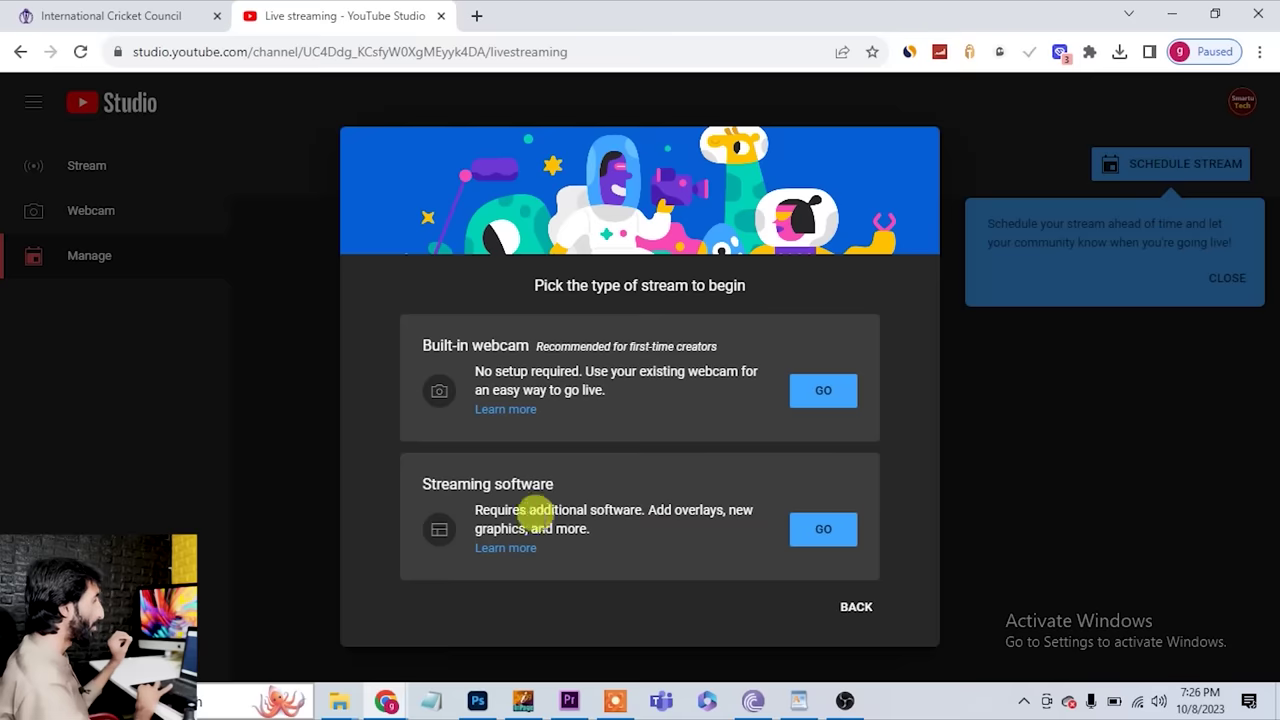
pyautogui.click(826, 536)
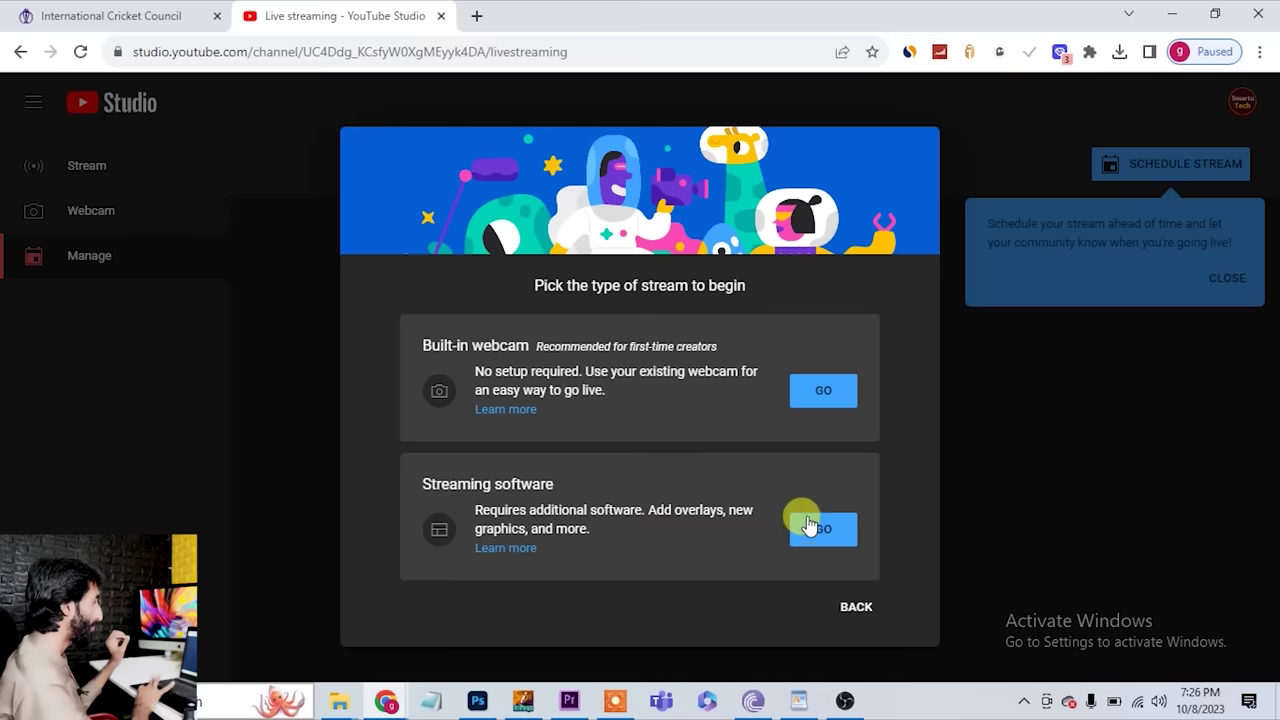
pyautogui.click(813, 543)
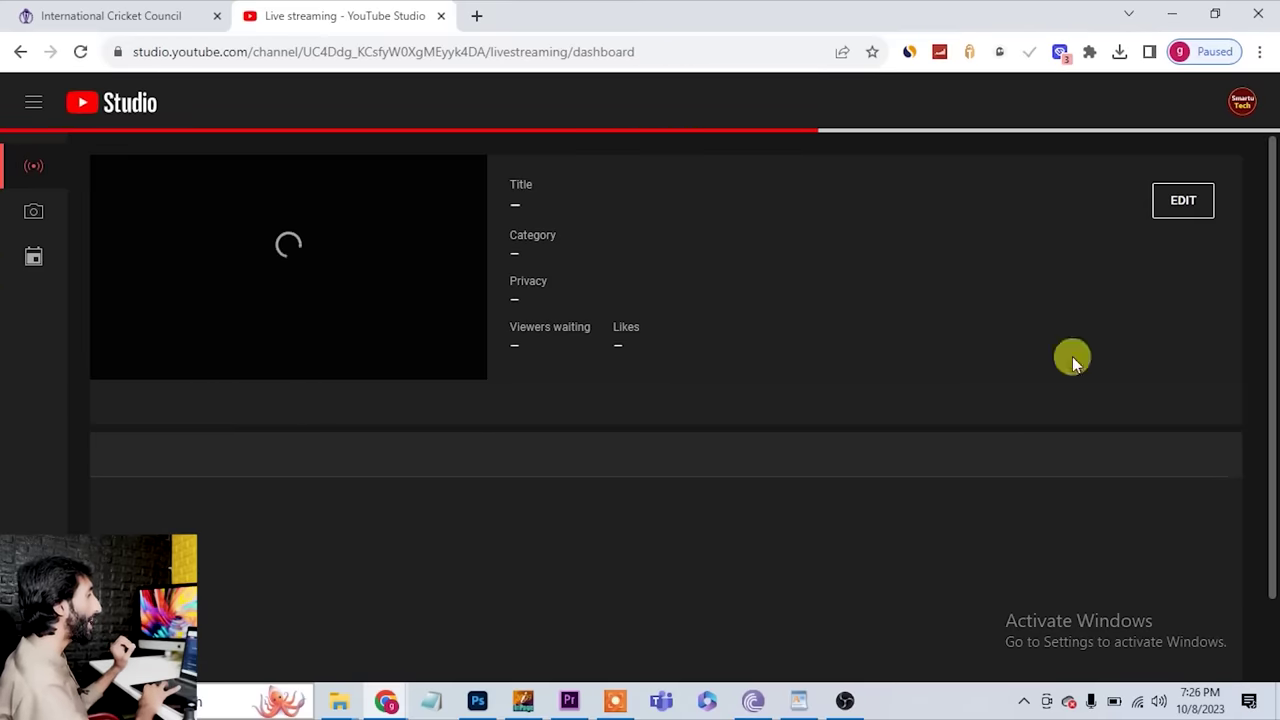
# Step: Edit the stream's details and change its title to "India vs Aus WC 2023 || Check comment pin"
pyautogui.click(1184, 206)
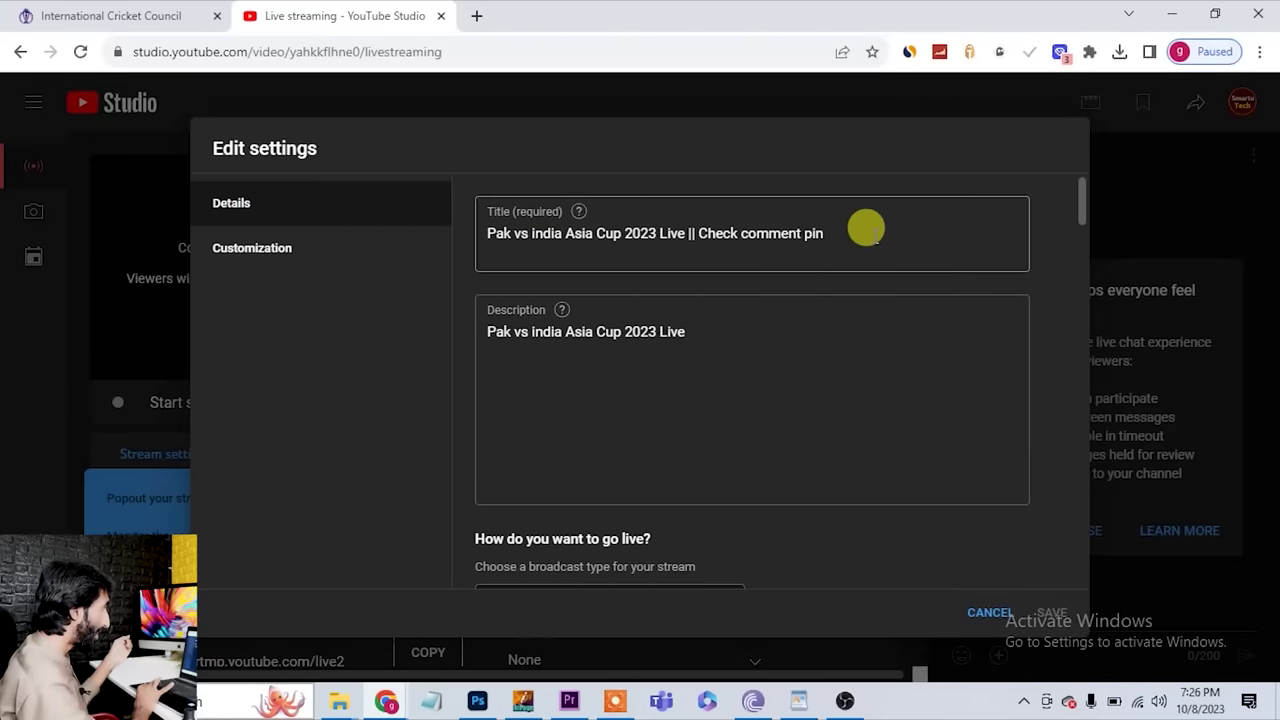
pyautogui.moveTo(851, 231); pyautogui.dragTo(480, 231)
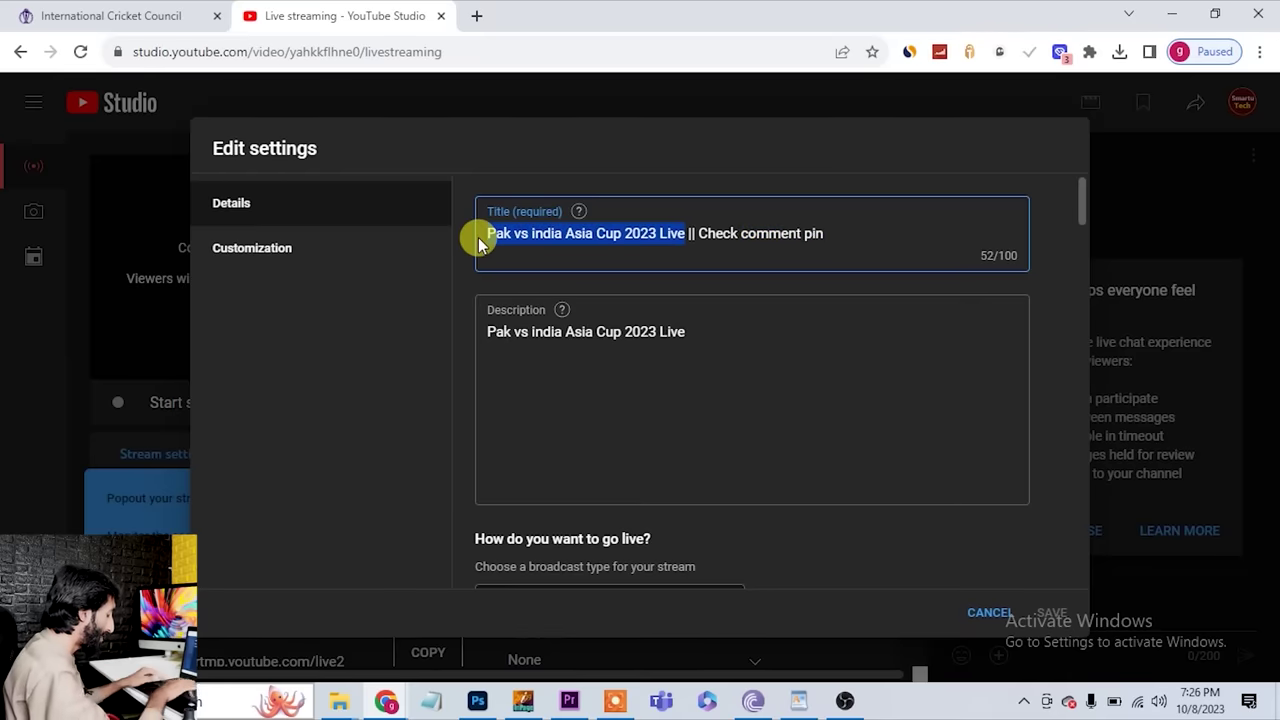
pyautogui.write('Ind')
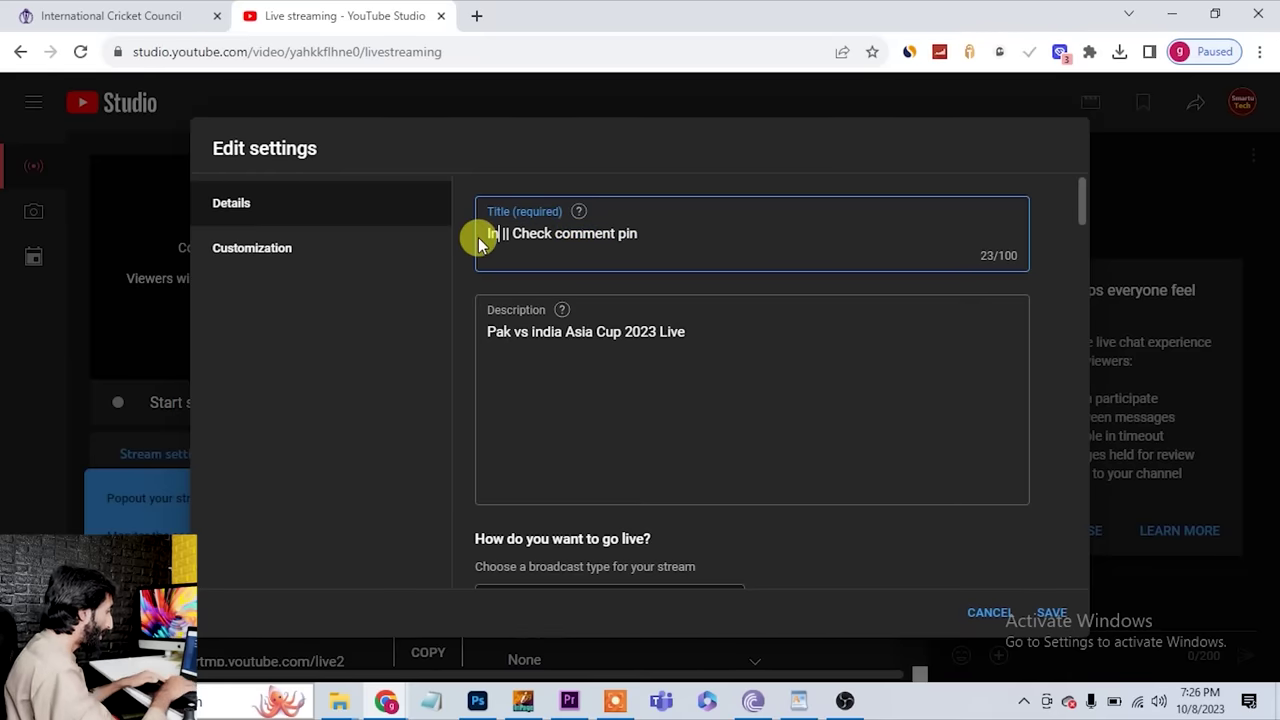
pyautogui.write('ia vs Aus WC 2023')
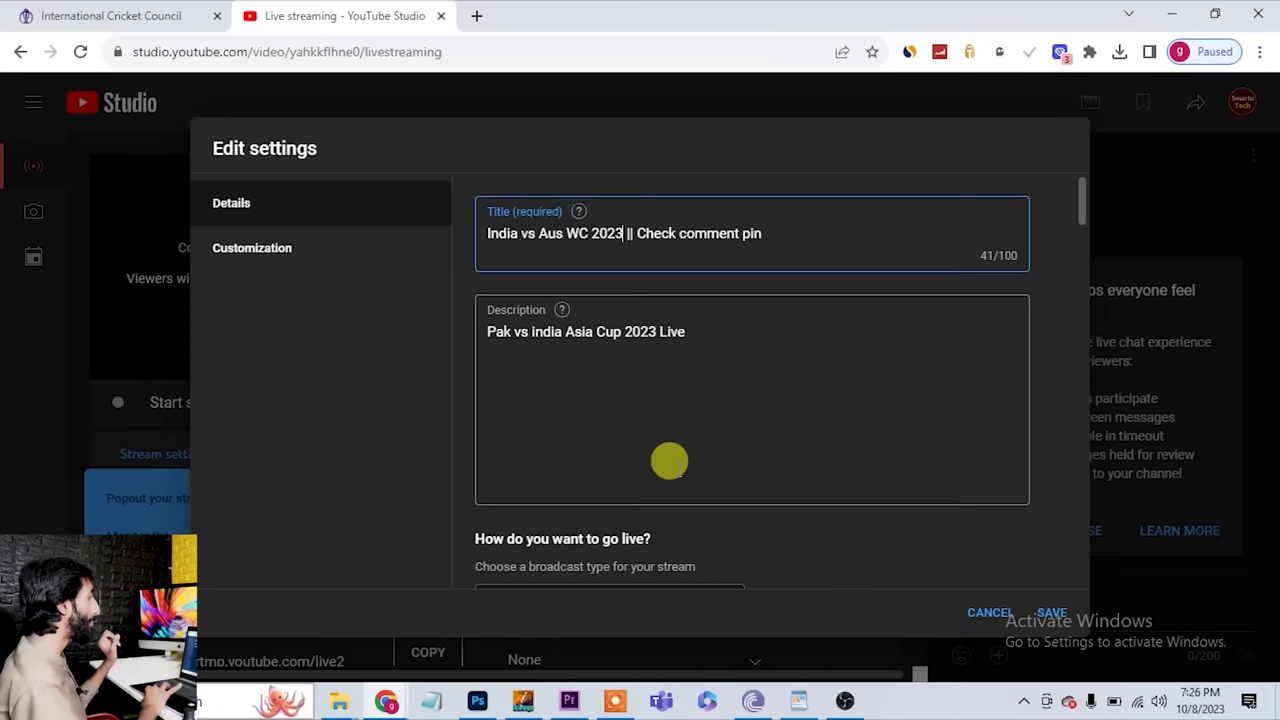
# Step: Review the stream's visibility, category and thumbnail settings, and search Google in a new tab for "ind vs aus"
pyautogui.scroll(-3, 666, 460)
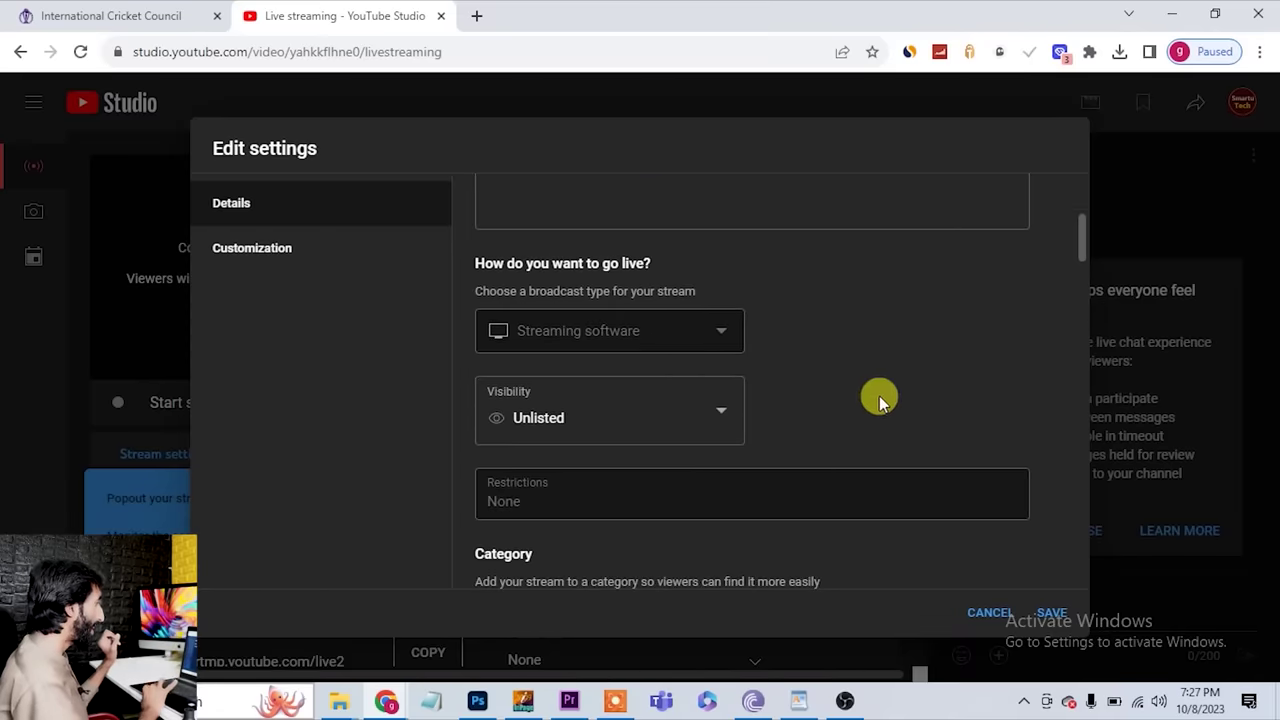
pyautogui.scroll(-4, 769, 405)
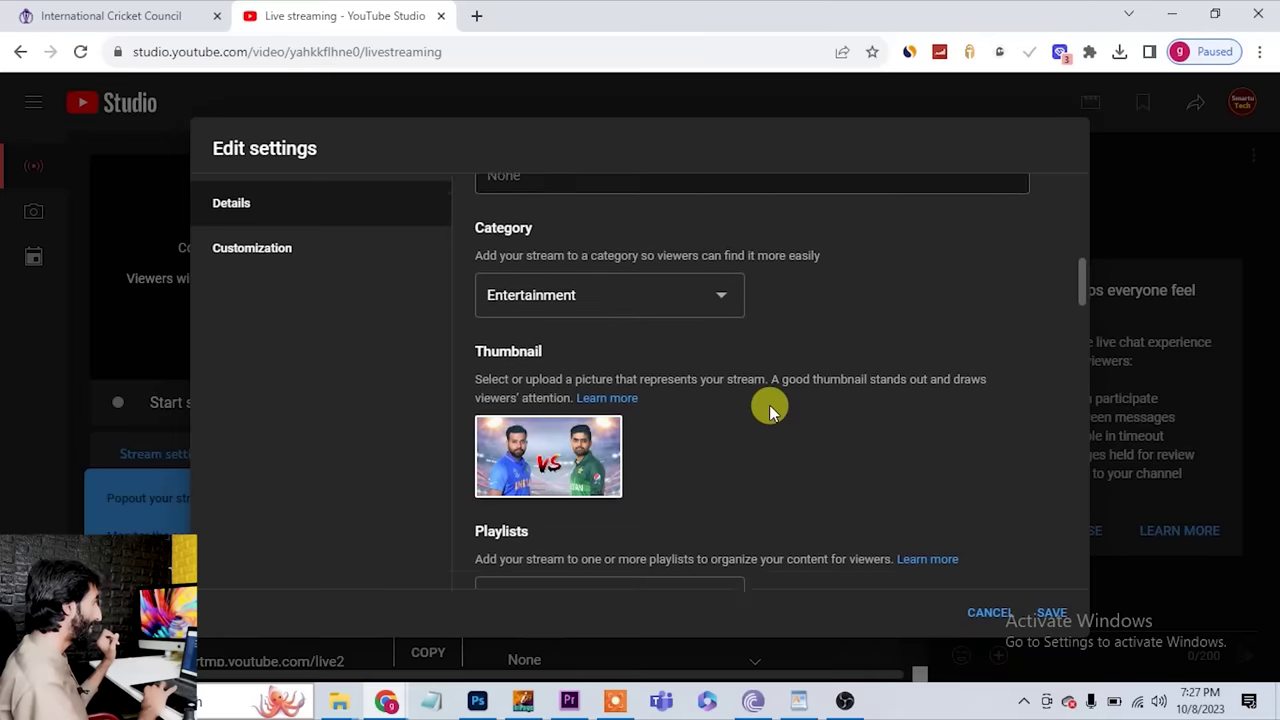
pyautogui.moveTo(605, 427)
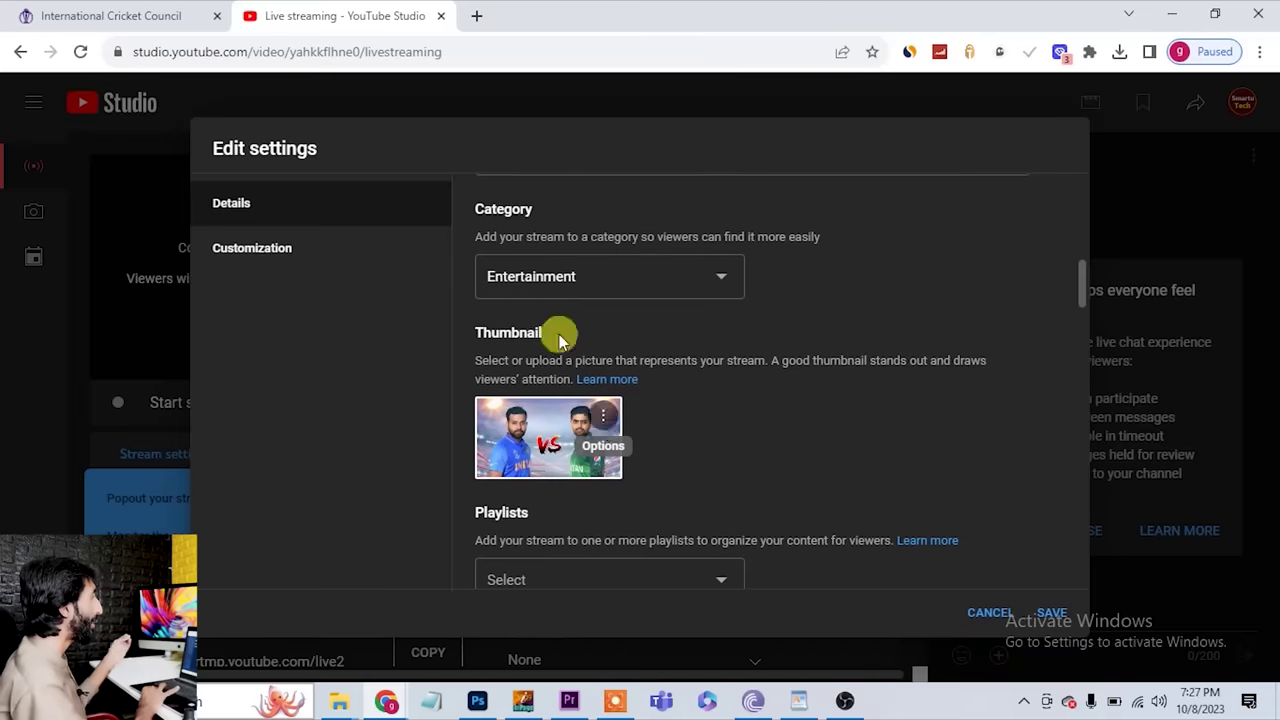
pyautogui.click(481, 18)
pyautogui.write('google.com')
pyautogui.press('Return')
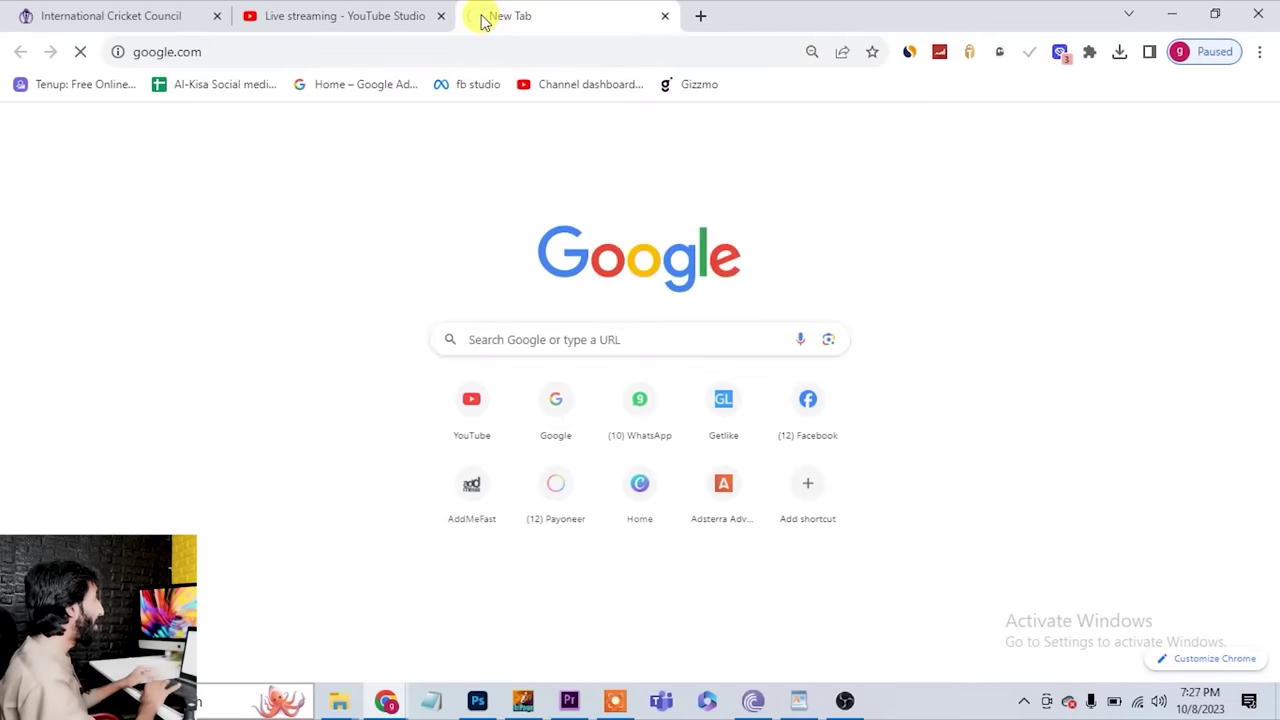
pyautogui.write('ind vs aus')
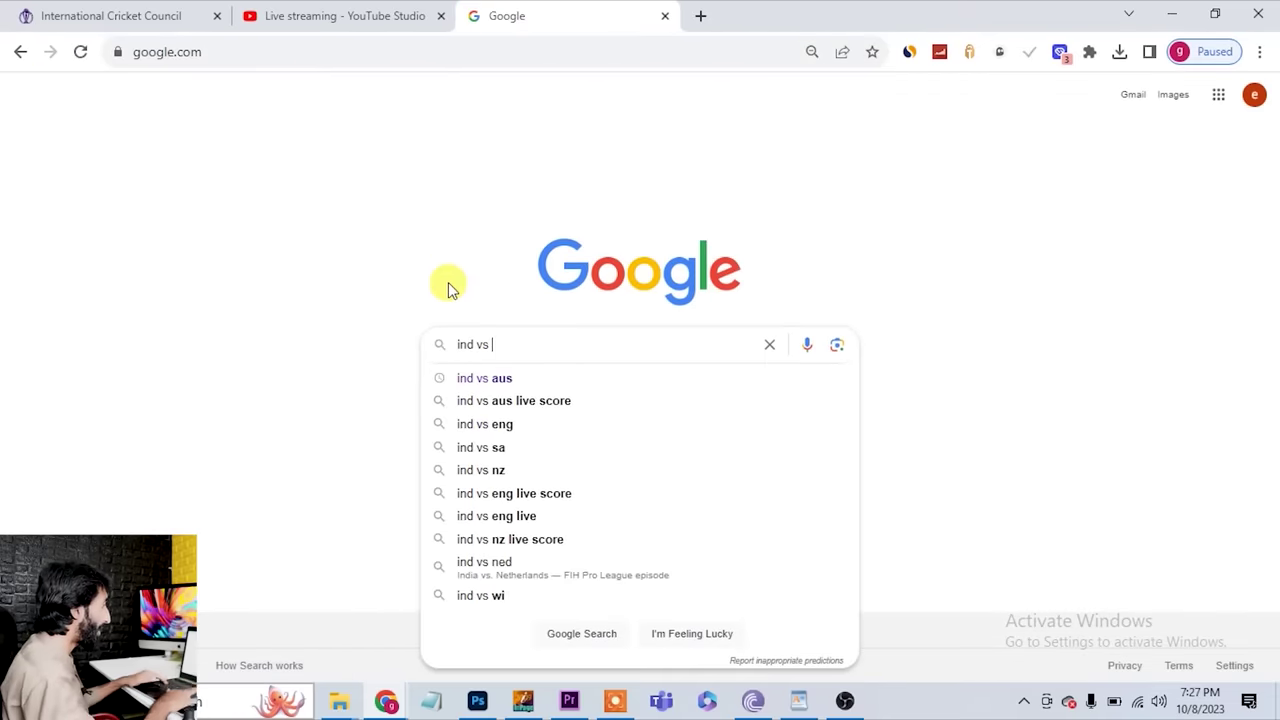
pyautogui.press('Return')
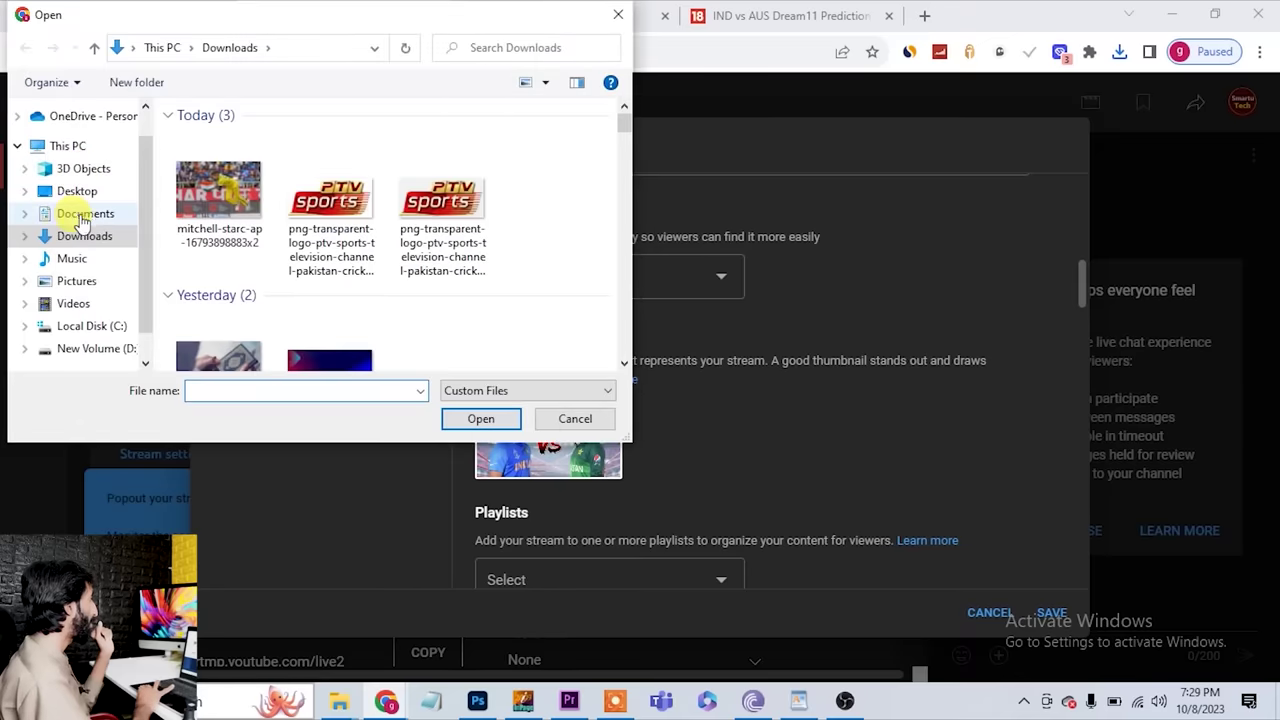
# Step: Upload the downloaded mitchell-starc picture as the stream's thumbnail and save the edited settings
pyautogui.click(218, 193)
pyautogui.click(479, 420)
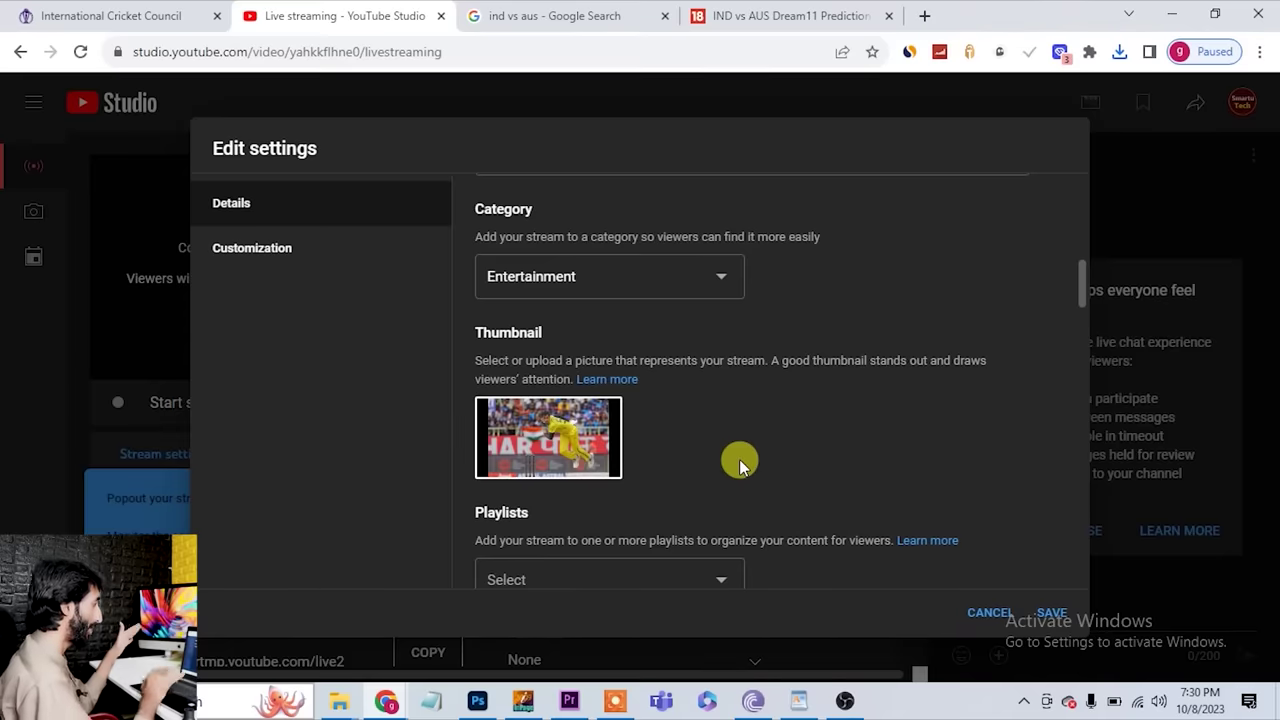
pyautogui.scroll(6, 739, 459)
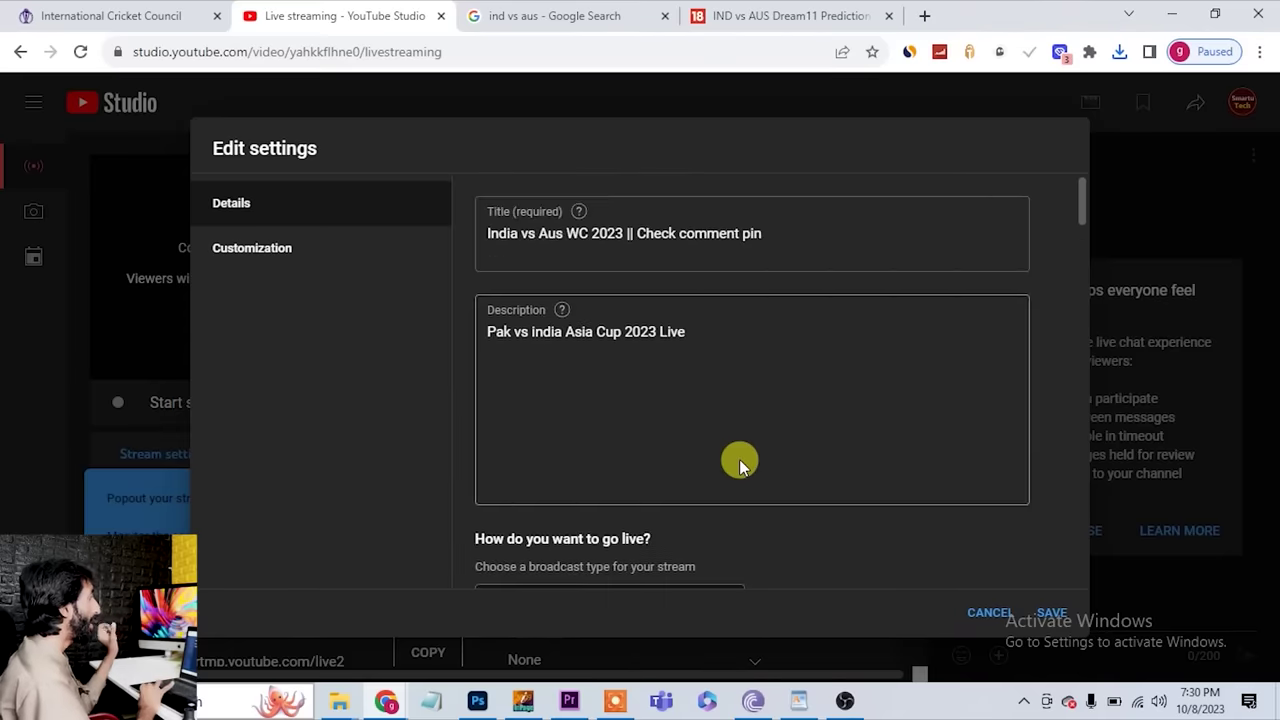
pyautogui.scroll(-5, 739, 459)
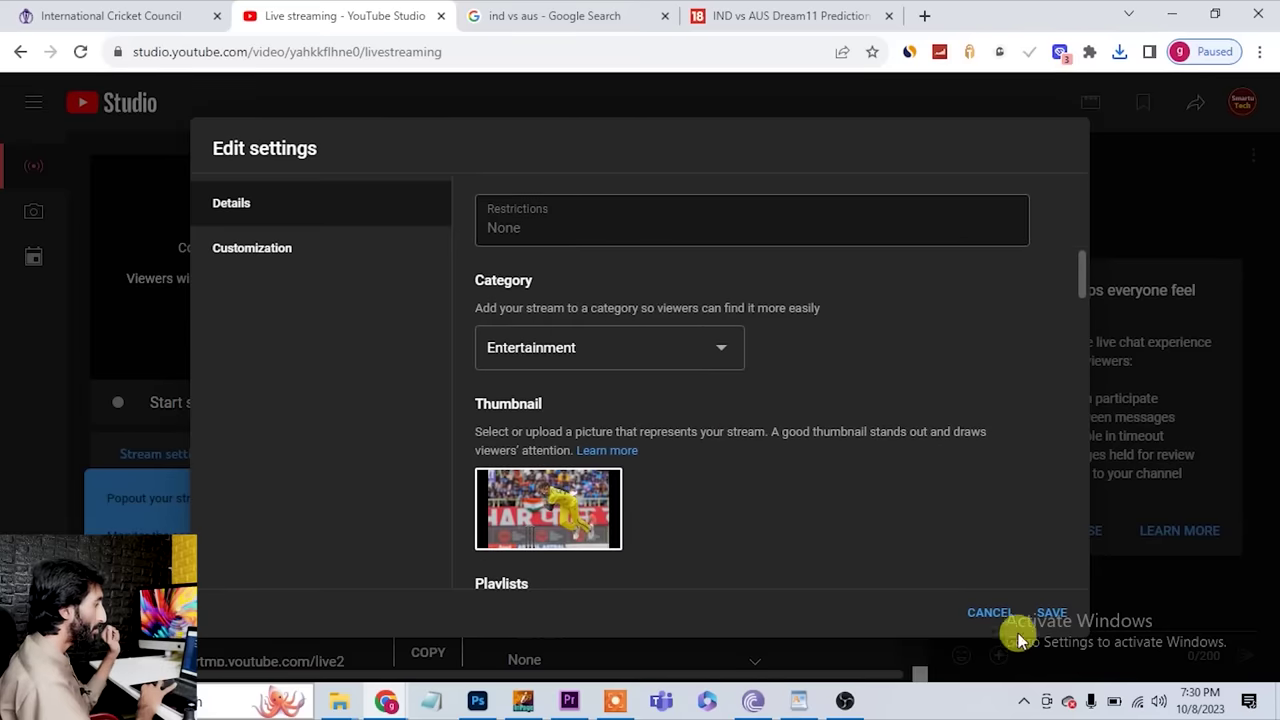
pyautogui.click(1052, 613)
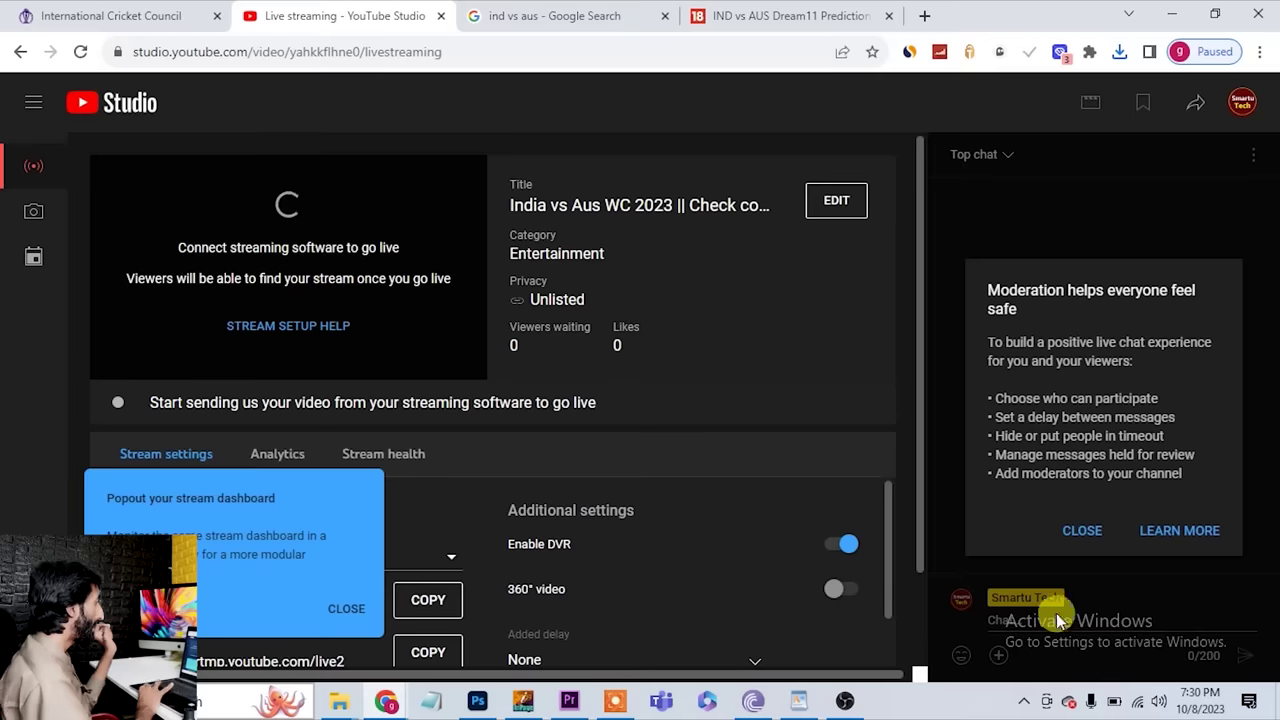
# Step: Dismiss the stream dashboard popout tip and copy the default stream key from the stream settings
pyautogui.click(349, 615)
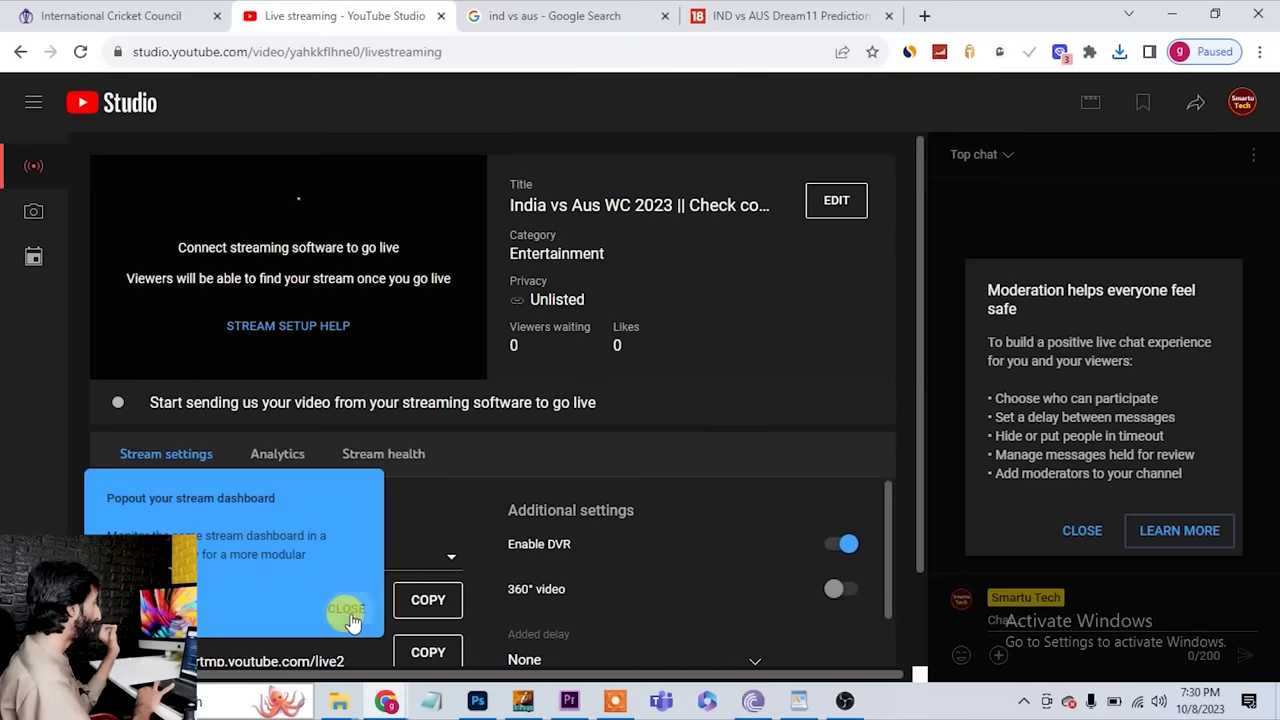
pyautogui.scroll(-2, 217, 583)
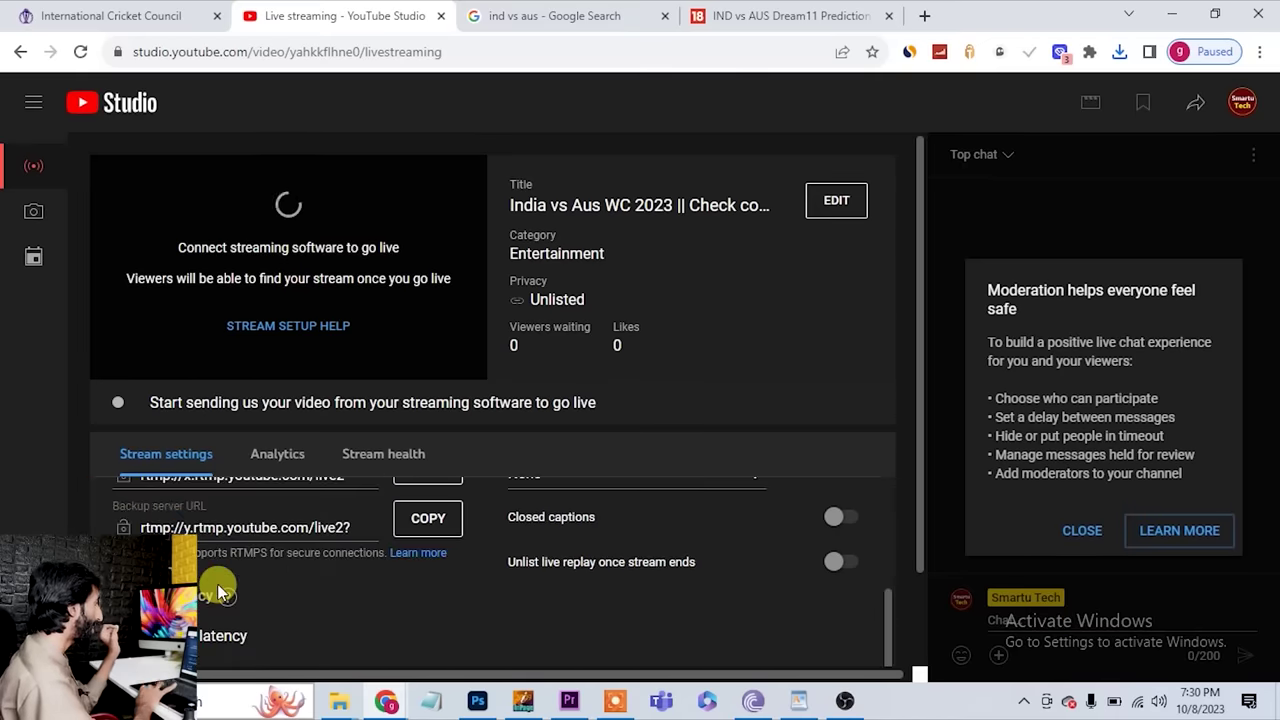
pyautogui.scroll(1, 208, 586)
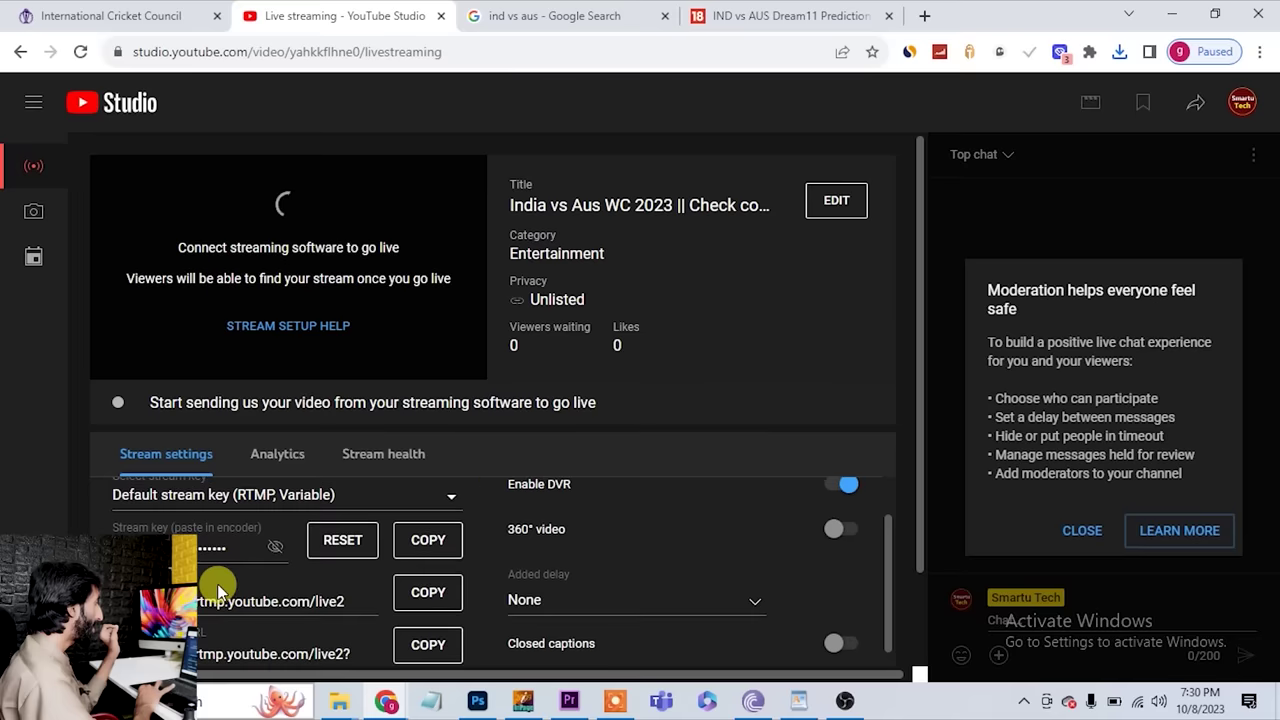
pyautogui.click(430, 545)
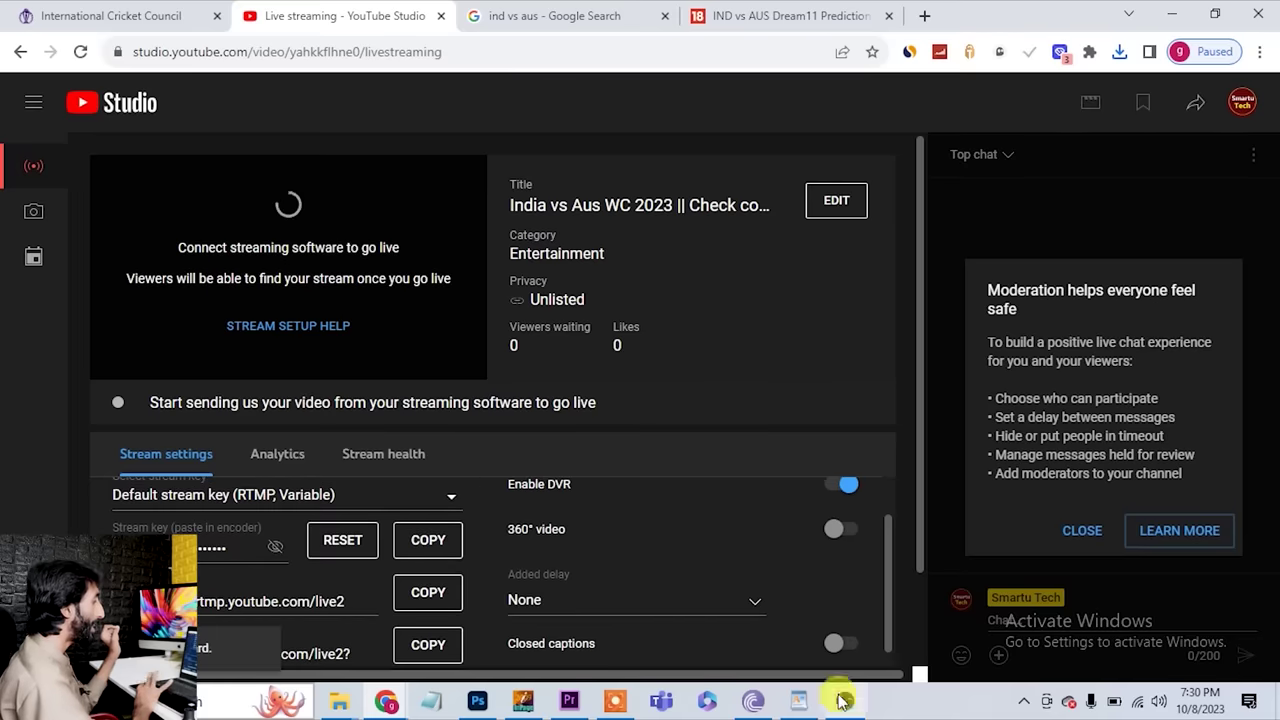
# Step: Switch to OBS Studio, replace the stream key with the copied one, and apply and close the settings
pyautogui.click(845, 701)
pyautogui.moveTo(745, 135); pyautogui.dragTo(525, 140)
pyautogui.press('BackSpace')
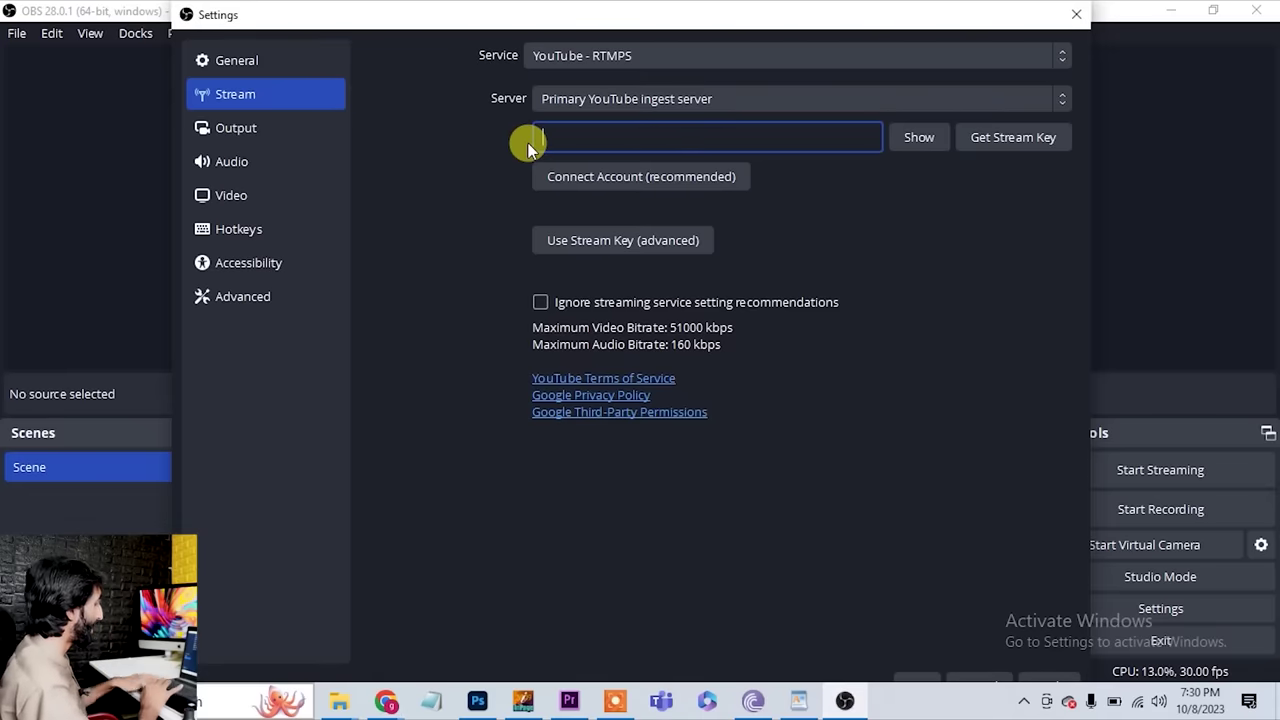
pyautogui.hotkey('ctrl', 'v')
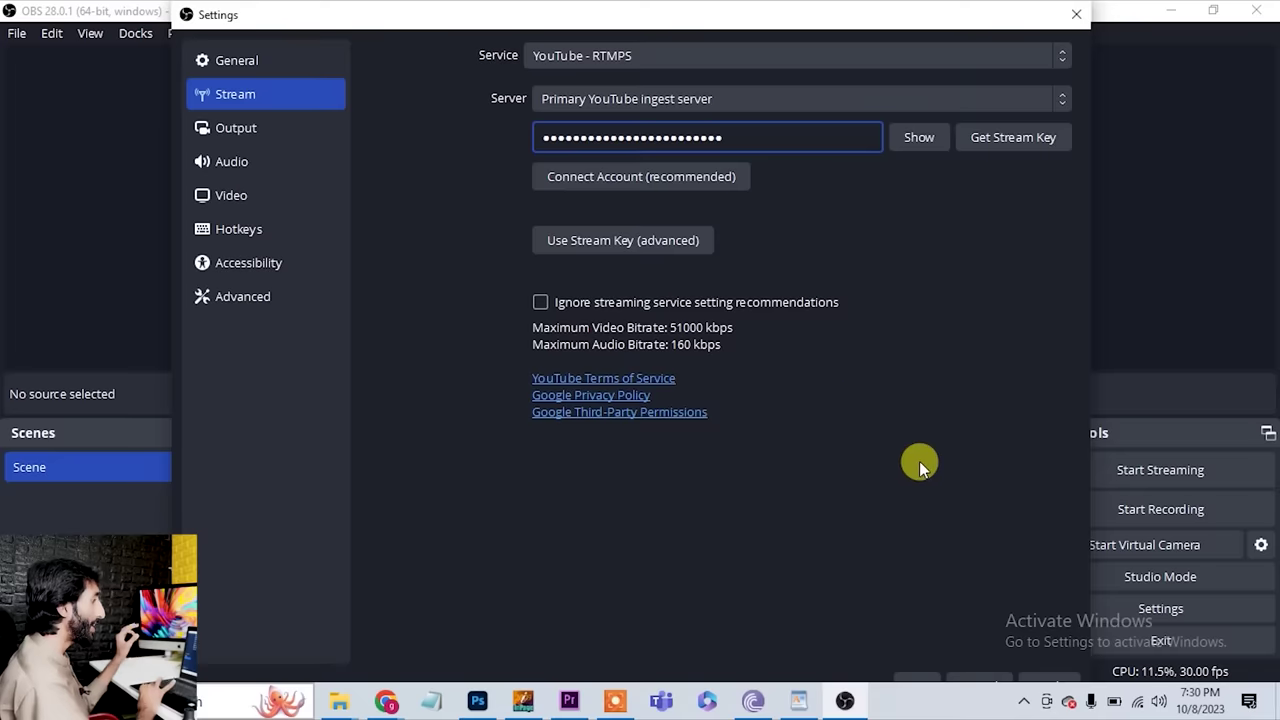
pyautogui.moveTo(537, 17); pyautogui.dragTo(532, 62)
pyautogui.click(1038, 590)
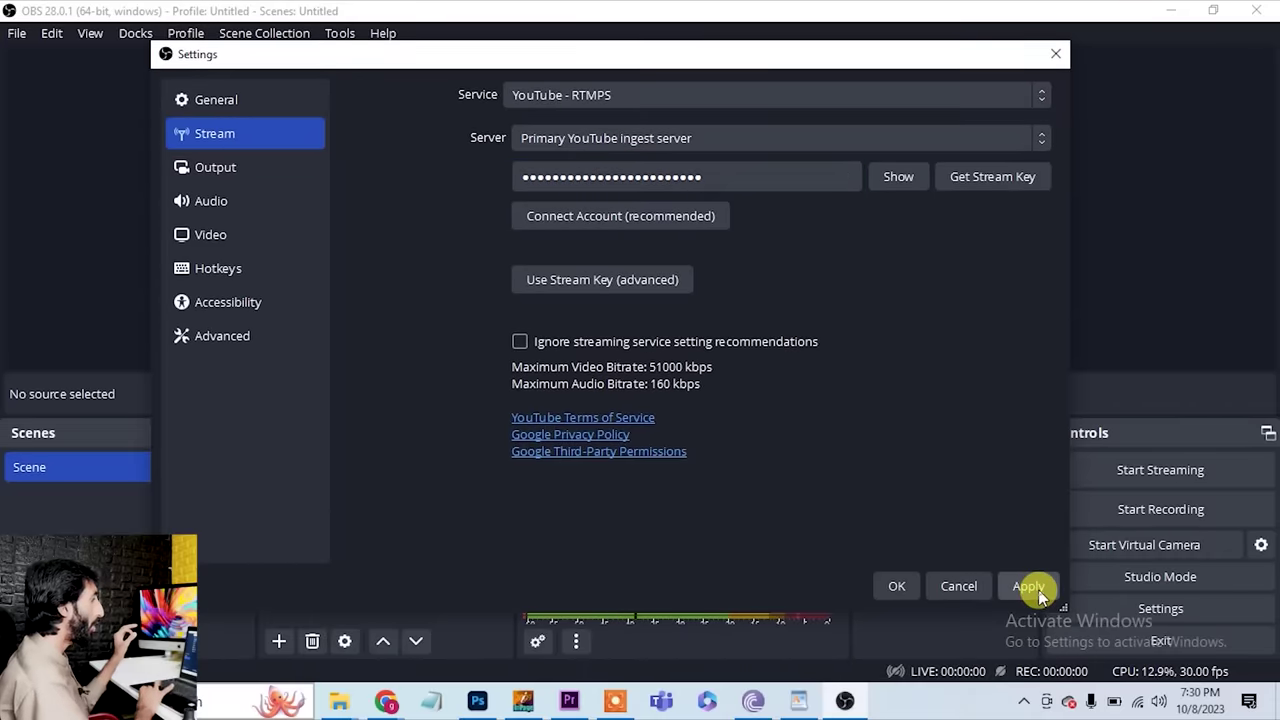
pyautogui.click(896, 586)
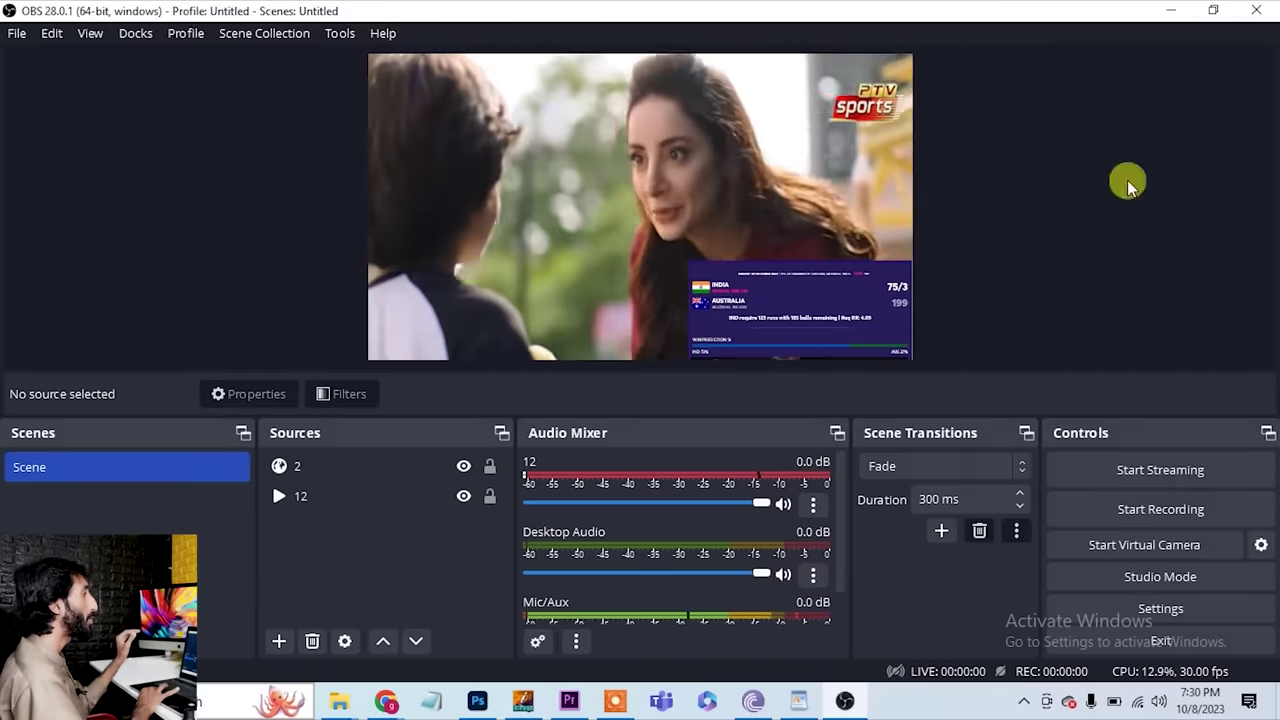
# Step: Return to YouTube Studio in Chrome, set the stream's visibility to Public and save the edited settings
pyautogui.click(1170, 10)
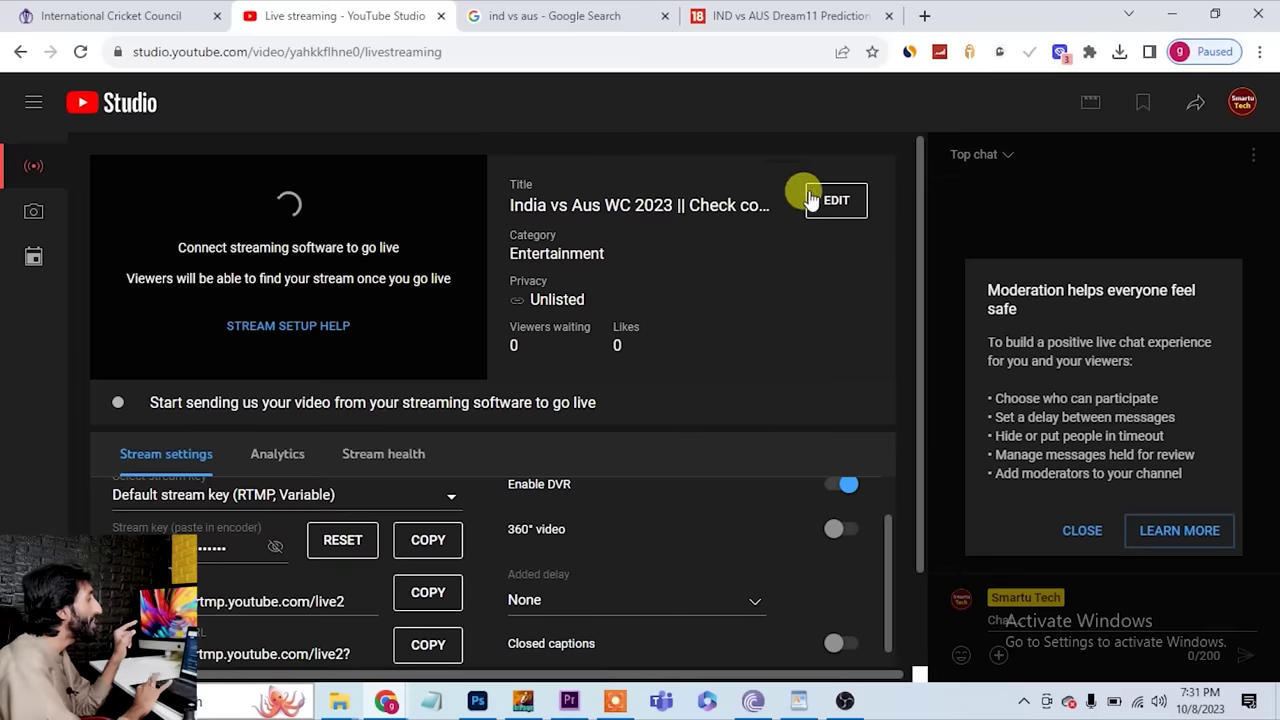
pyautogui.click(845, 203)
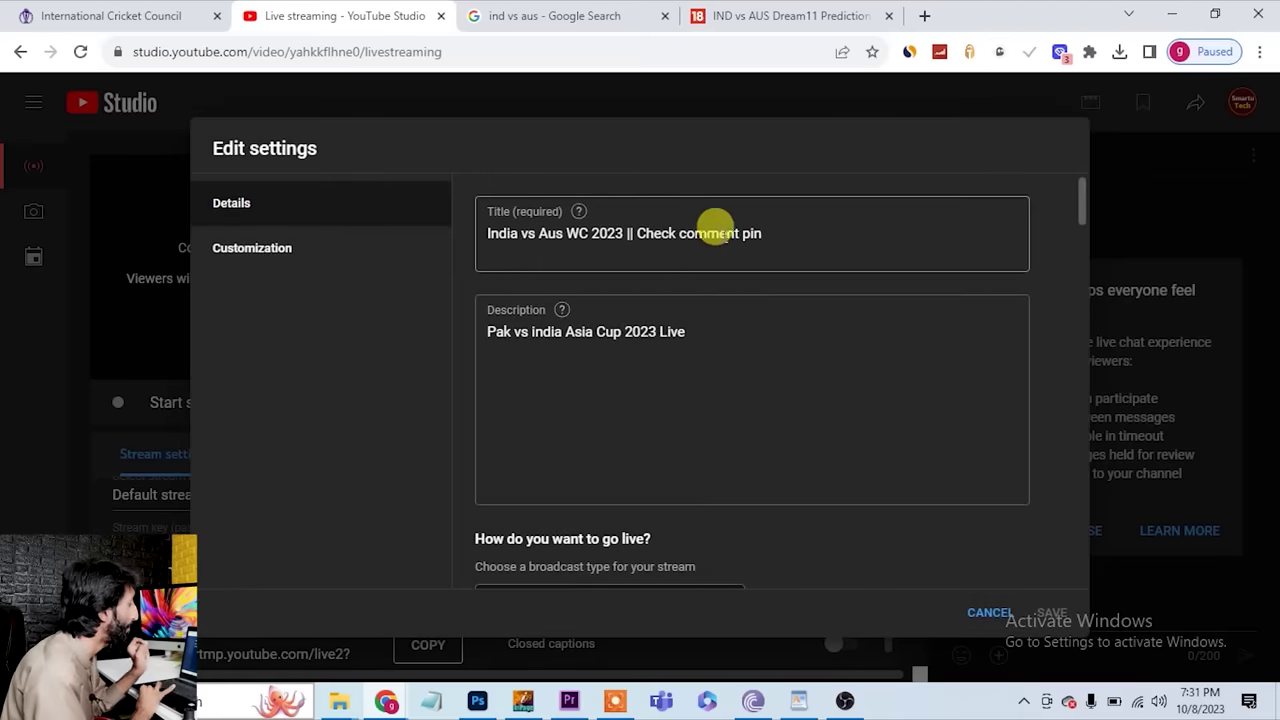
pyautogui.click(988, 615)
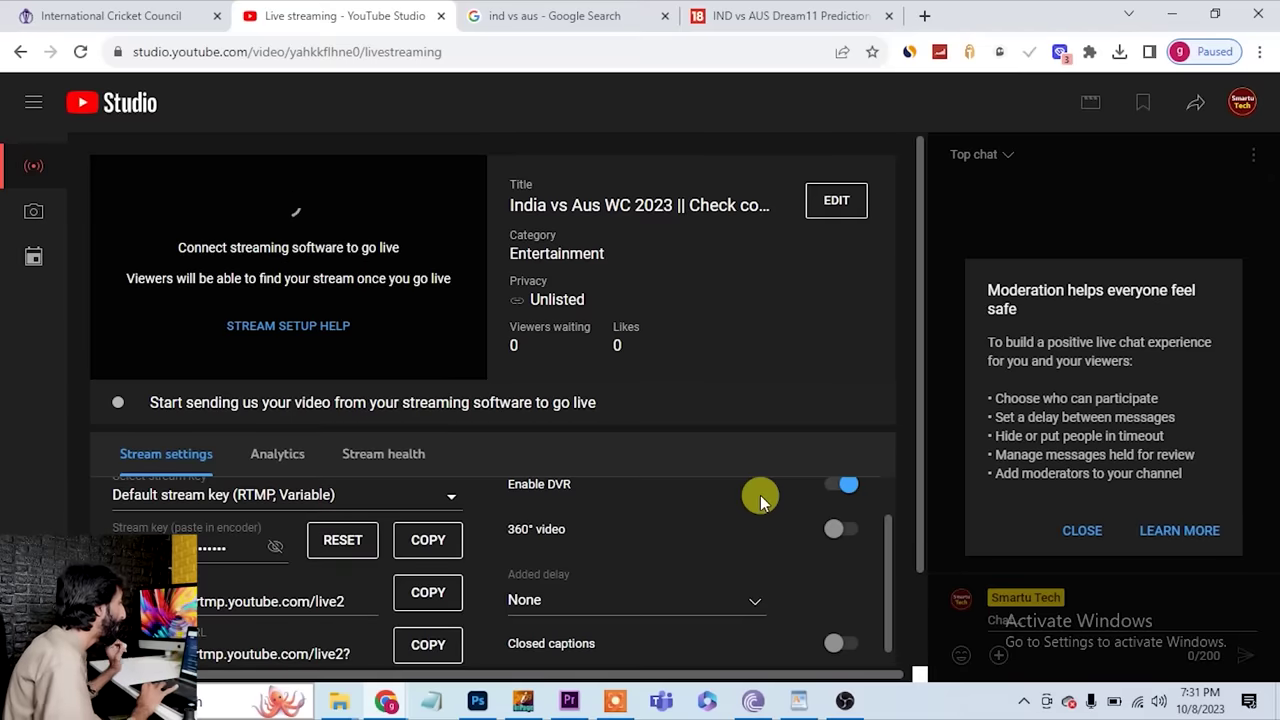
pyautogui.click(836, 201)
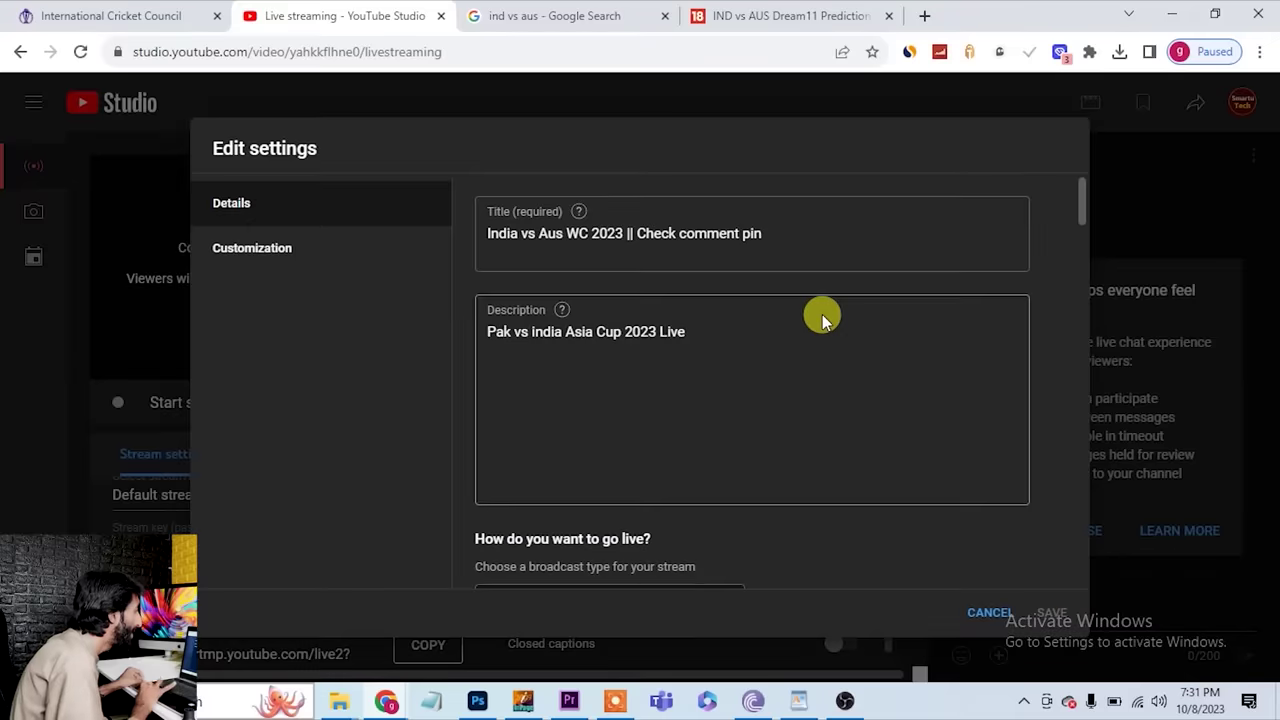
pyautogui.scroll(-3, 822, 318)
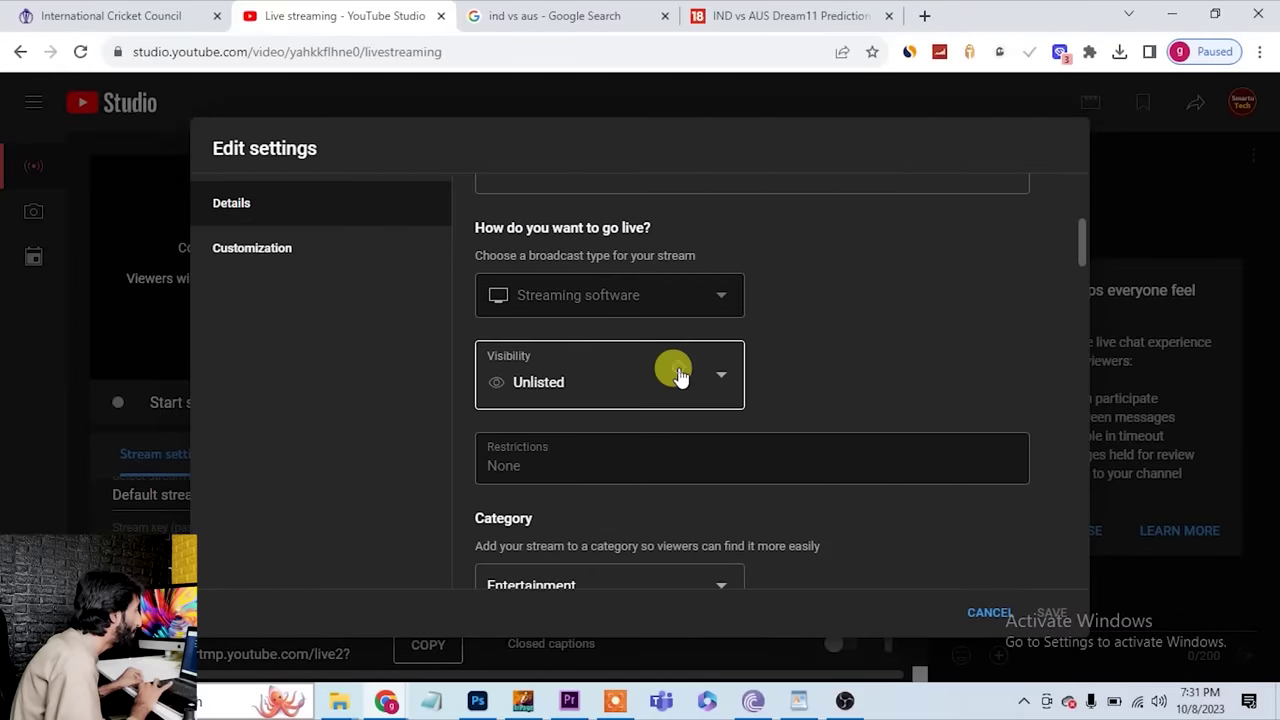
pyautogui.click(680, 371)
pyautogui.click(532, 492)
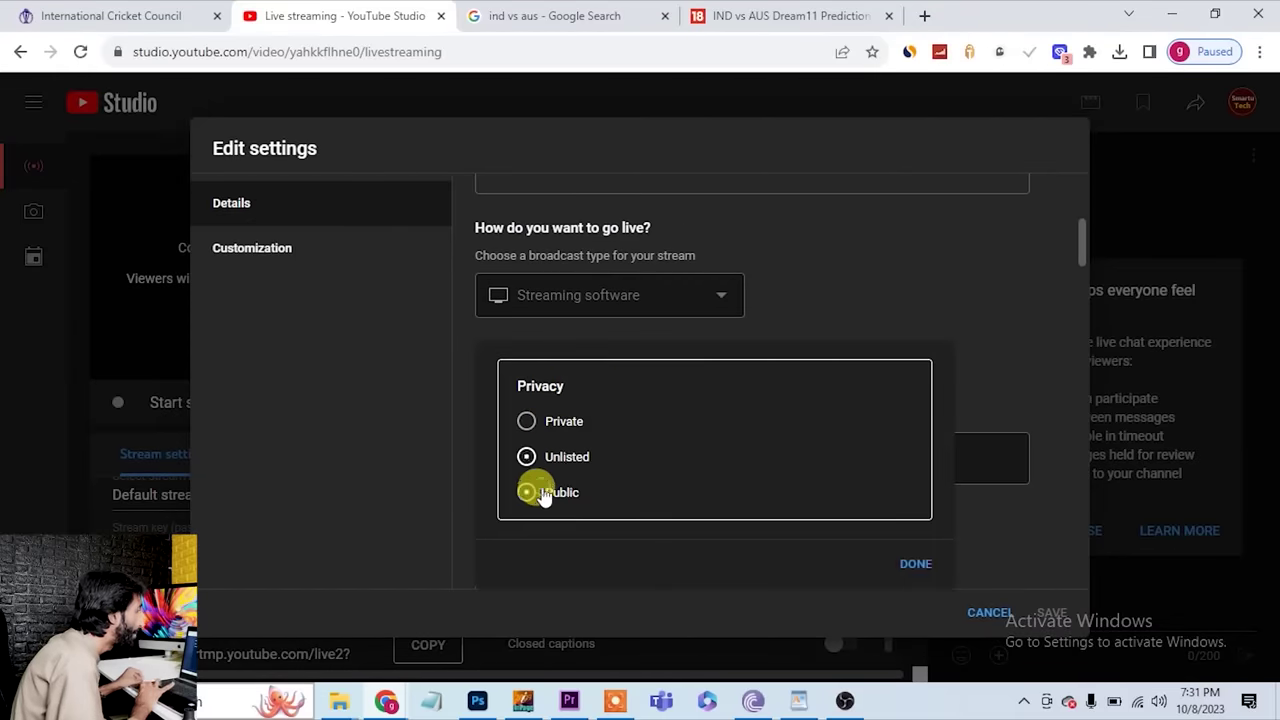
pyautogui.click(914, 563)
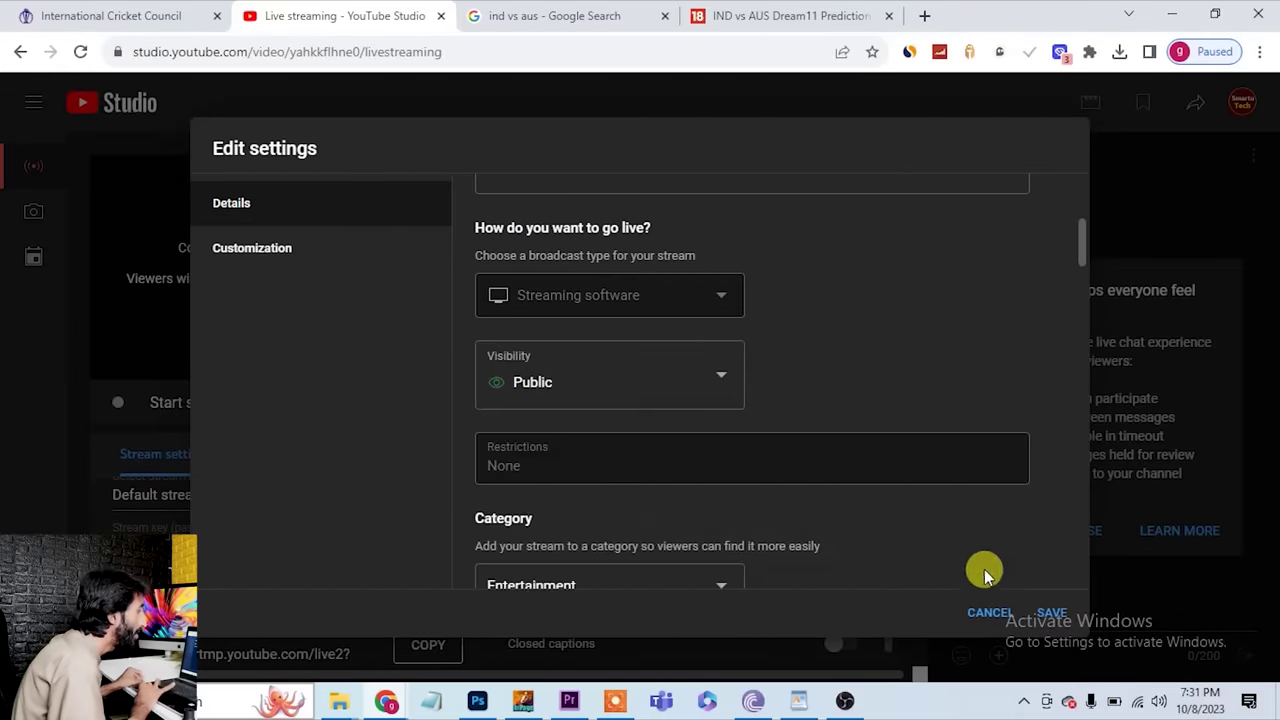
pyautogui.click(1050, 613)
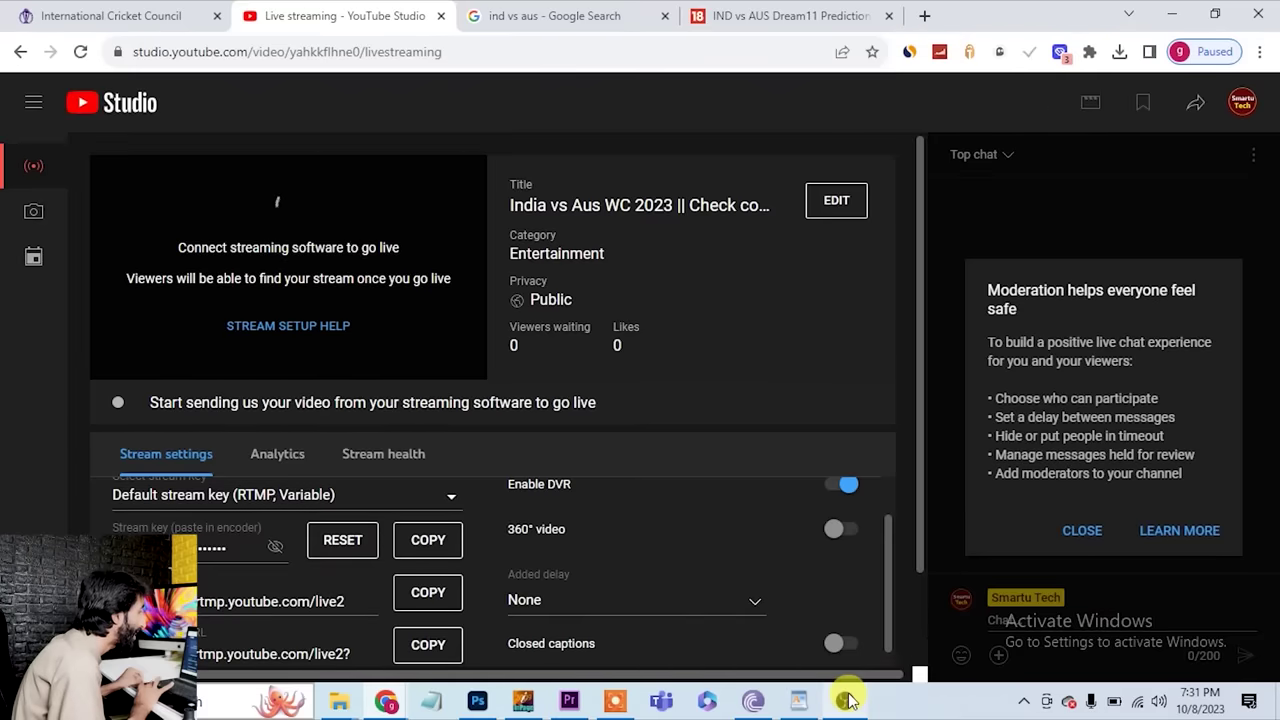
# Step: Switch to OBS Studio, start streaming, and return to the YouTube Studio live dashboard in Chrome to check the incoming stream
pyautogui.click(848, 700)
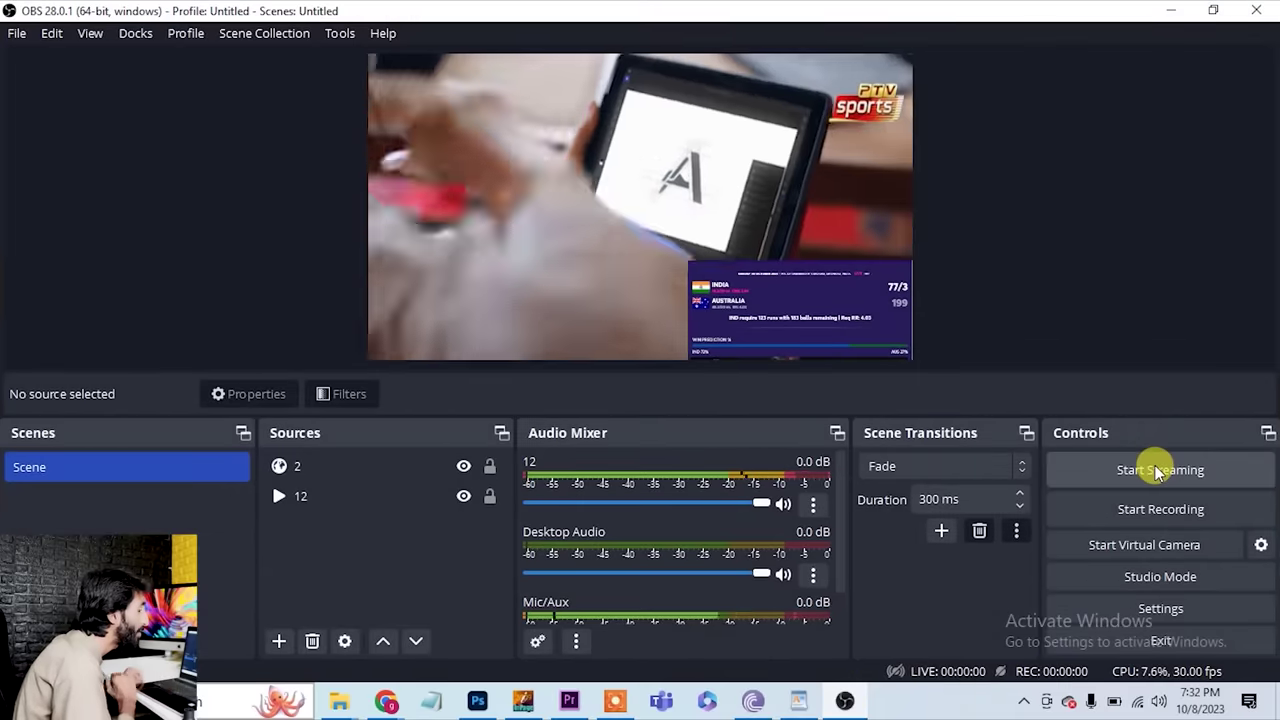
pyautogui.click(1158, 470)
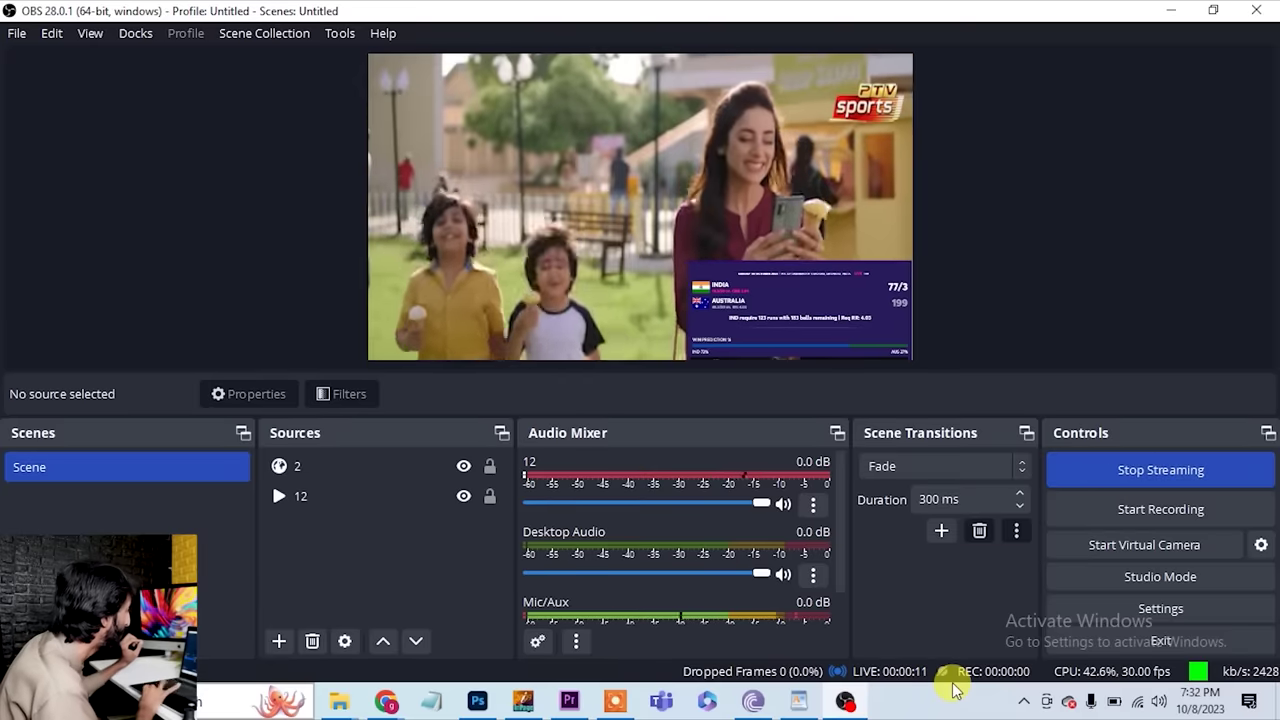
pyautogui.moveTo(386, 700)
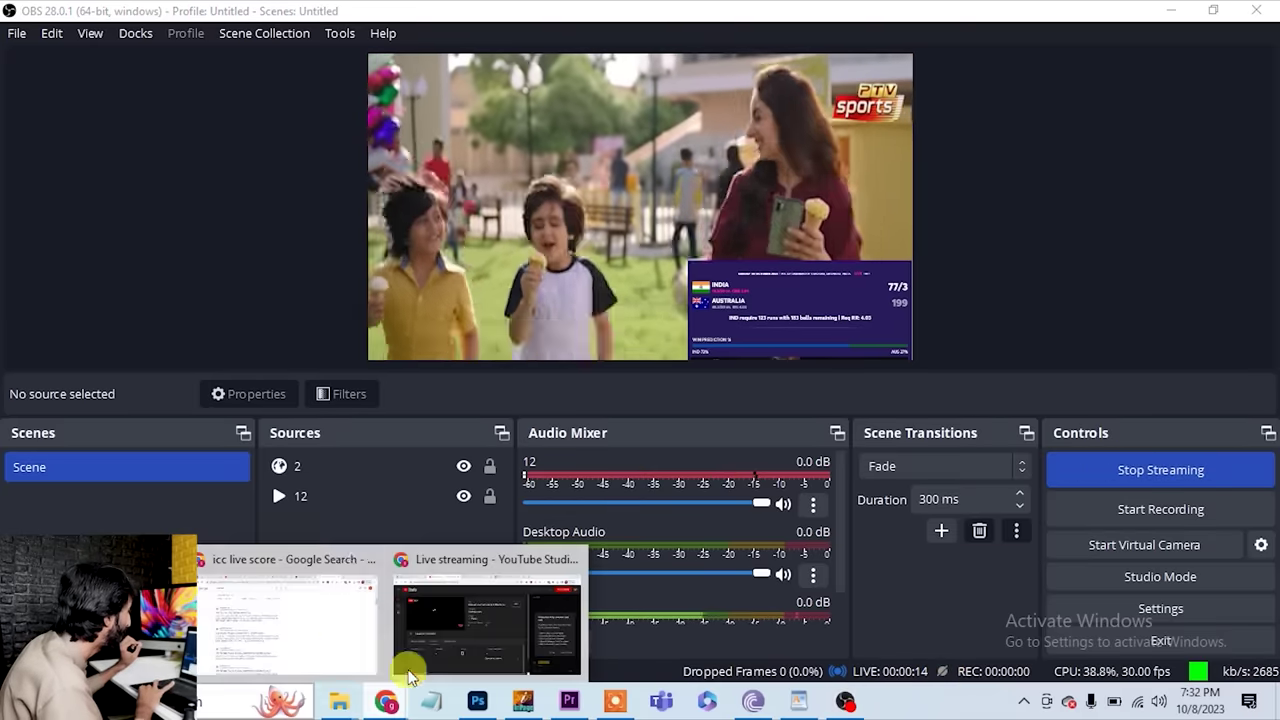
pyautogui.click(427, 621)
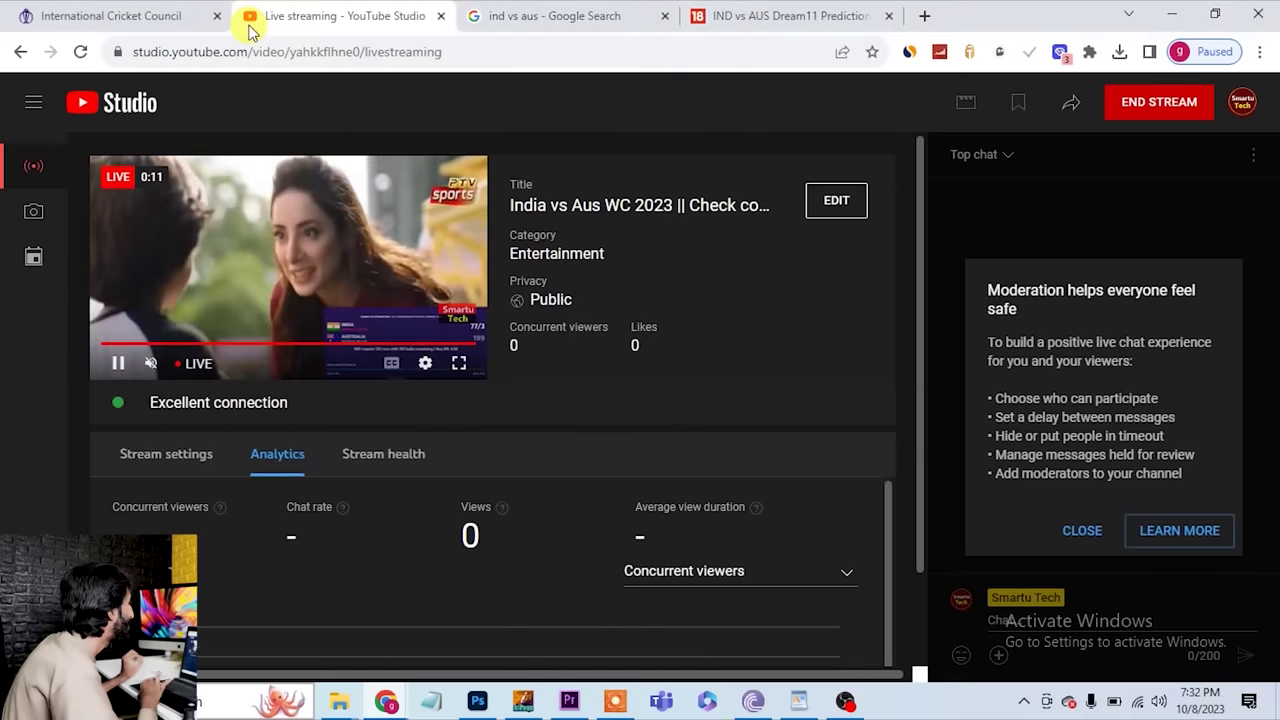
# Step: Compare the India v Australia score on the cricket World Cup match page with the OBS Studio overlay and the YouTube Studio live preview
pyautogui.click(112, 15)
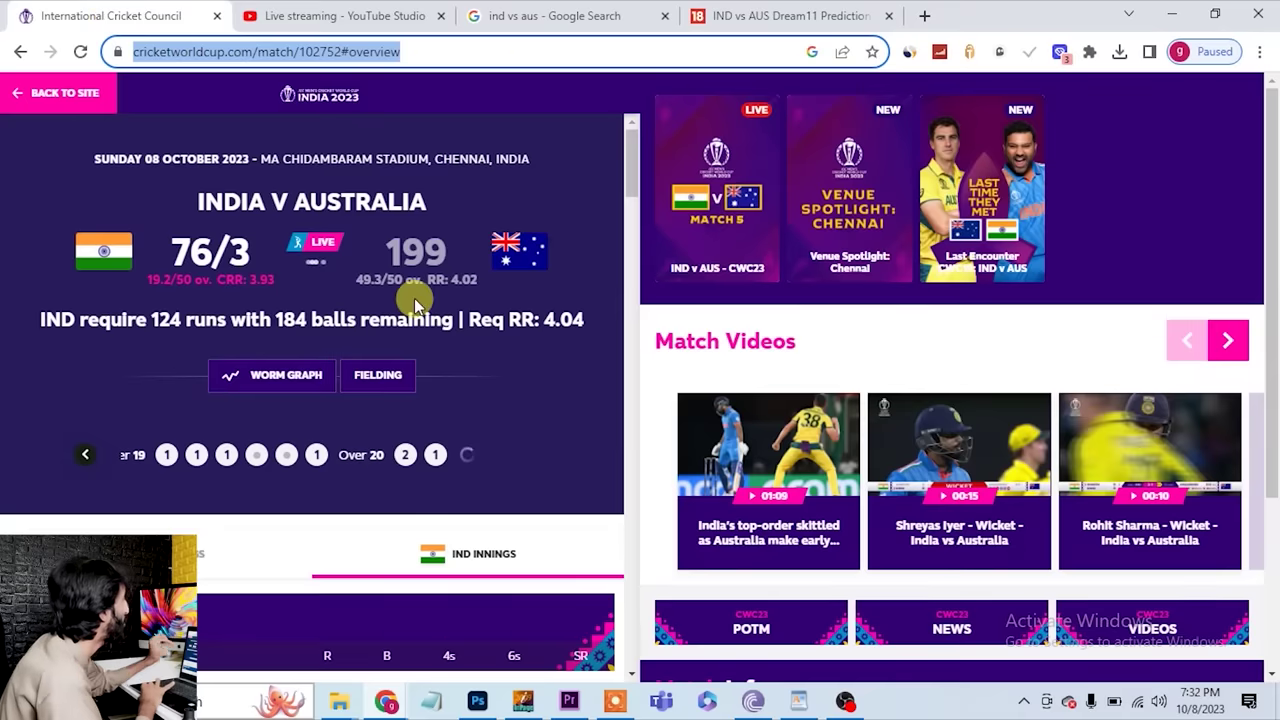
pyautogui.click(848, 703)
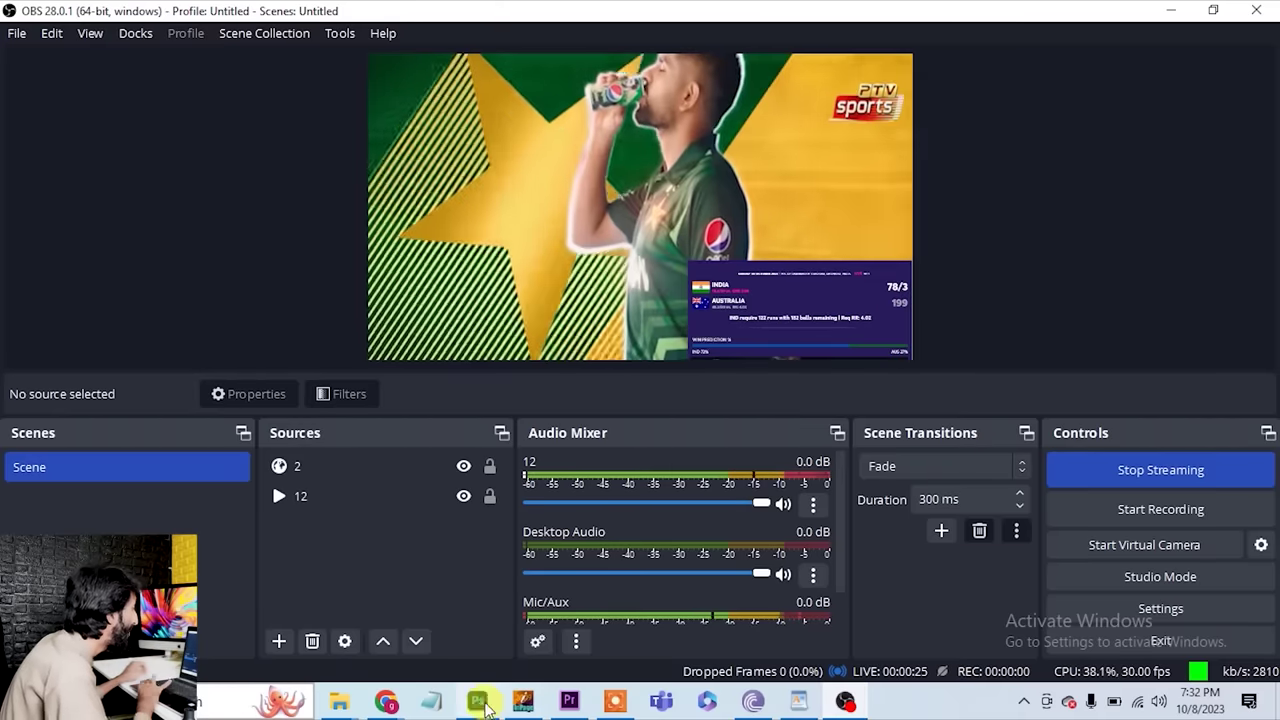
pyautogui.moveTo(420, 706)
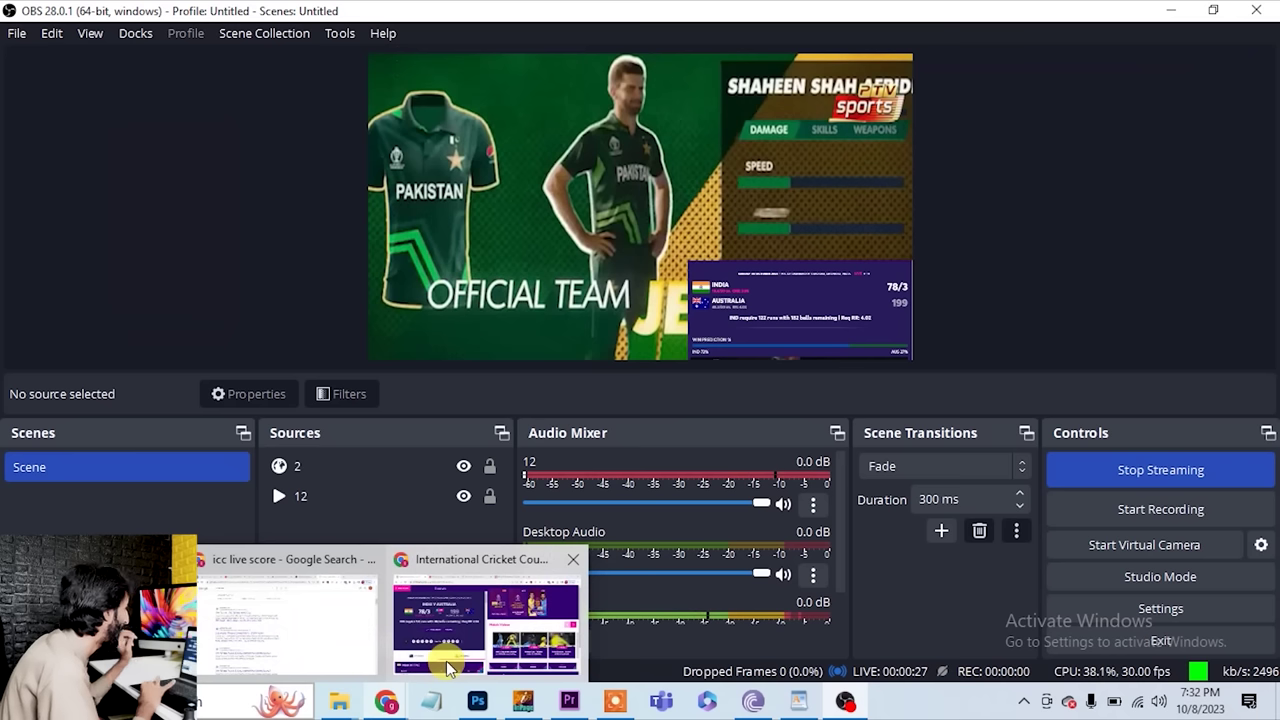
pyautogui.click(478, 648)
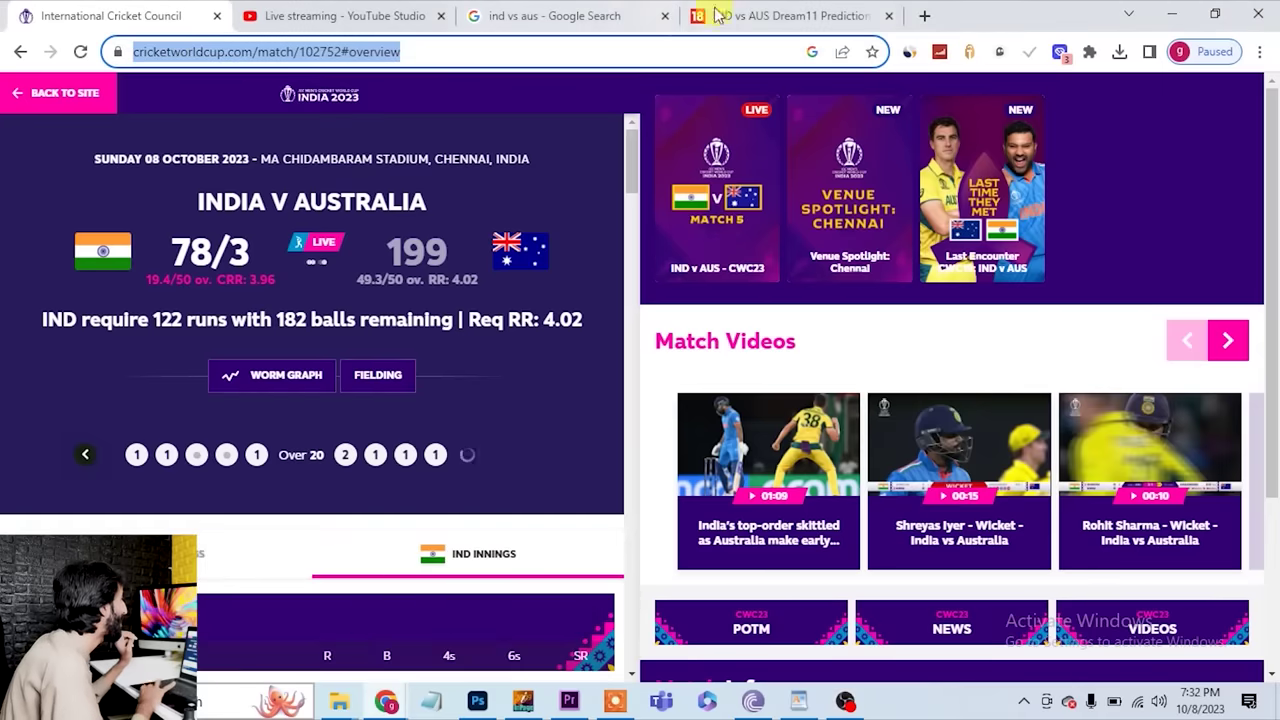
pyautogui.click(365, 20)
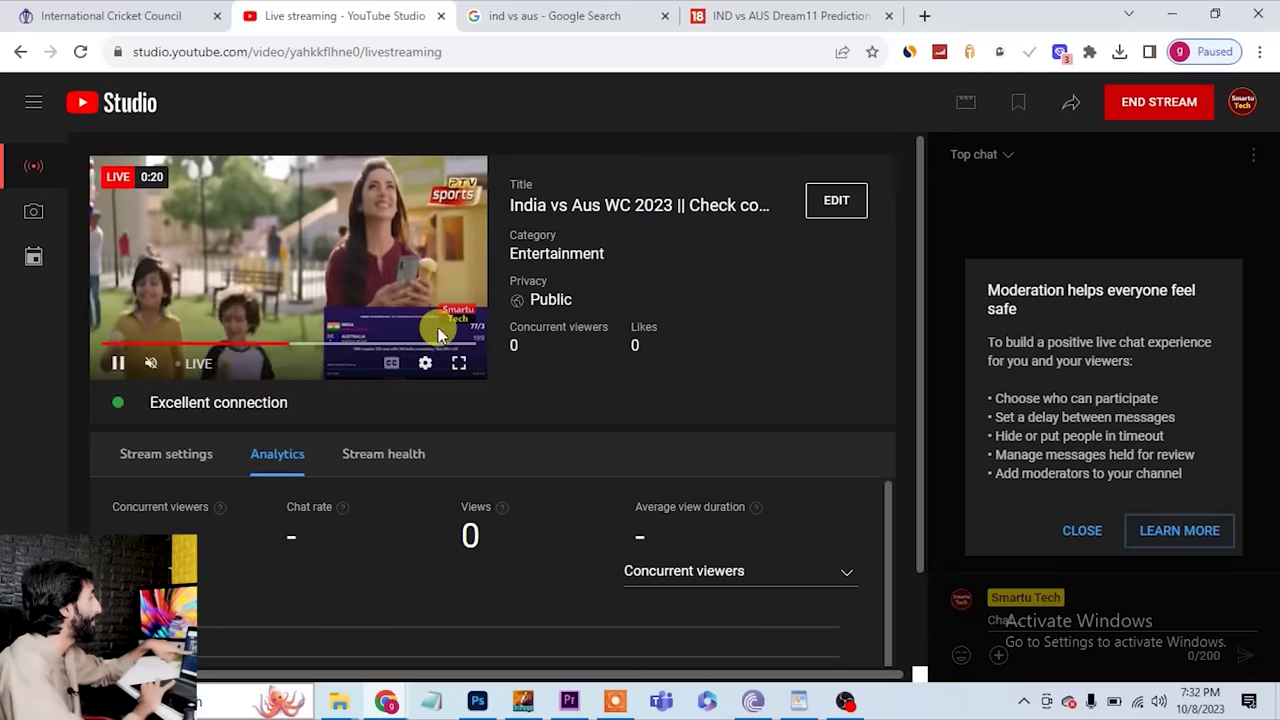